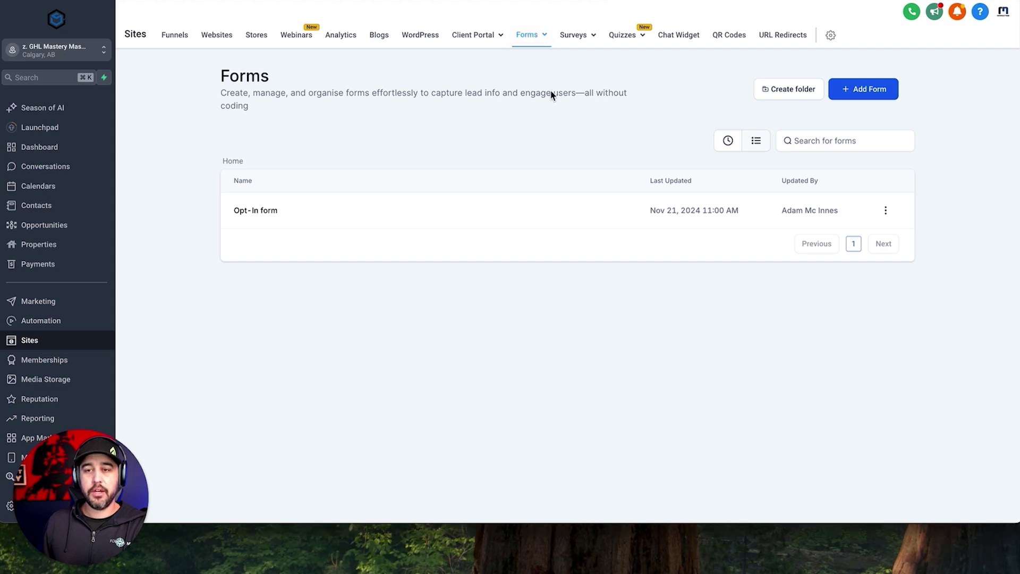
# Create a new form from scratch and name it "GHL Masterclass Demo".
pyautogui.click(858, 93)
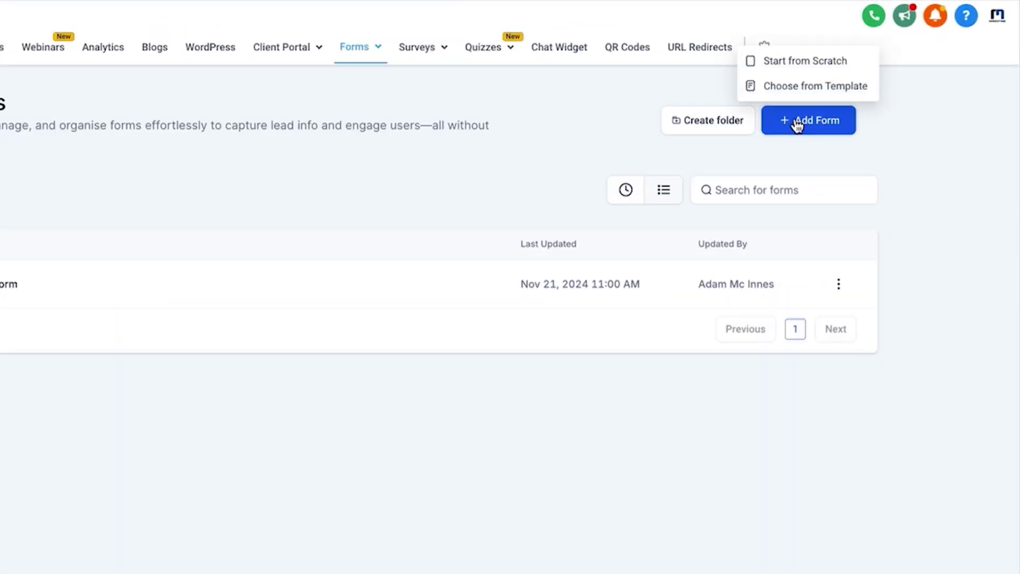
pyautogui.click(775, 61)
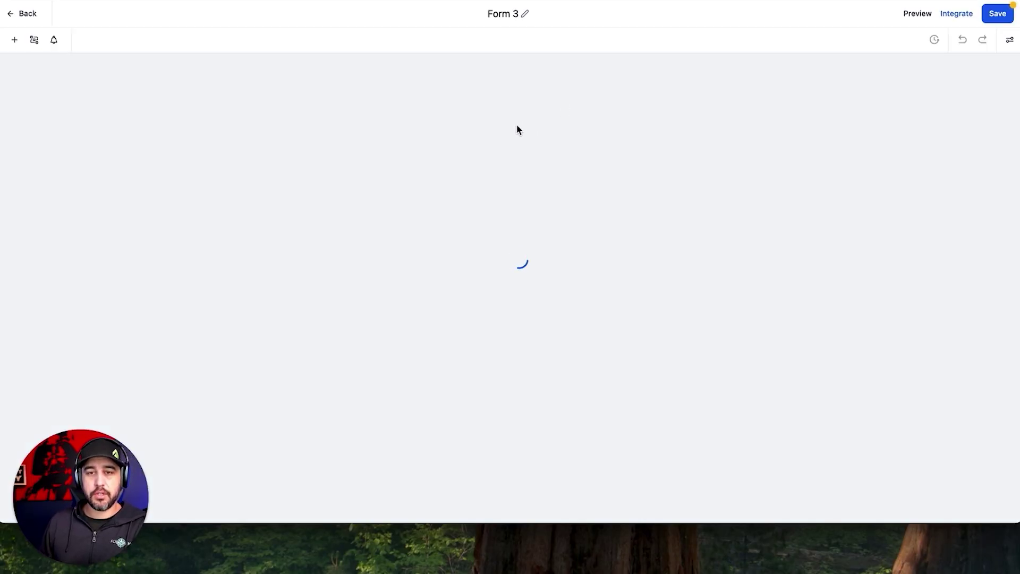
pyautogui.click(508, 14)
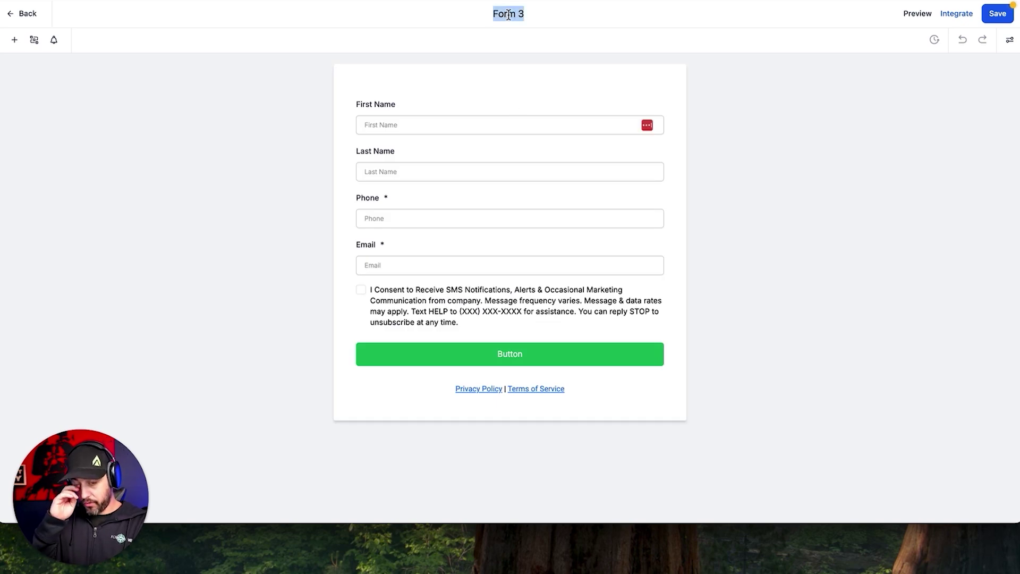
pyautogui.write('GHL Ma')
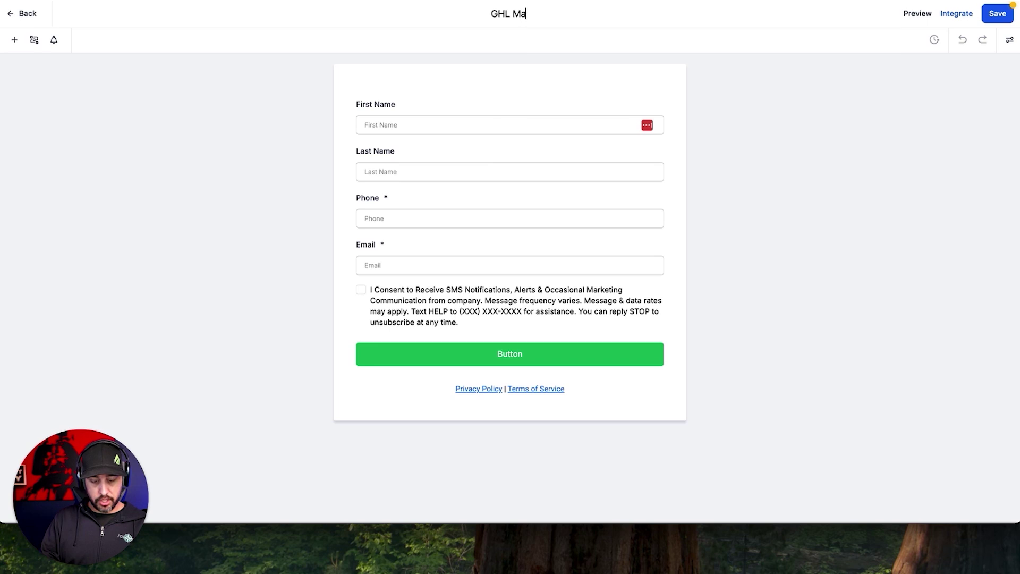
pyautogui.write('sterylcass Demo')
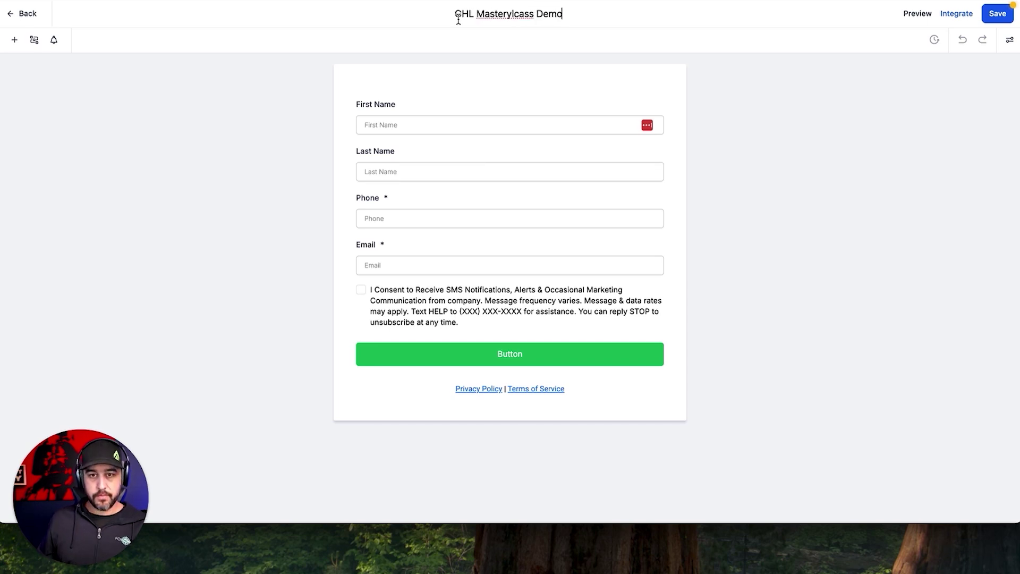
pyautogui.click(512, 15)
pyautogui.press('BackSpace')
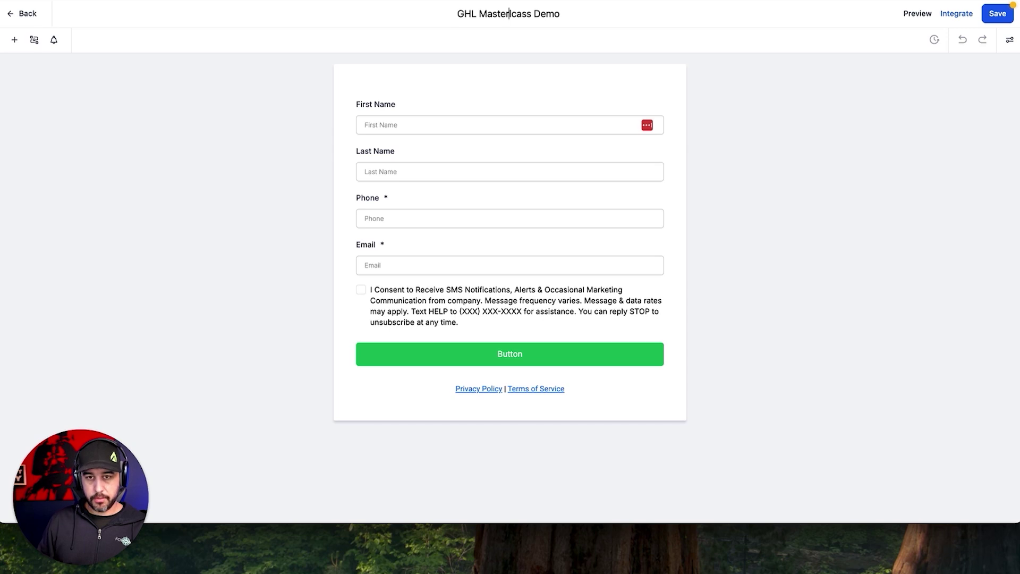
pyautogui.press('Delete')
pyautogui.write('l')
pyautogui.click(533, 40)
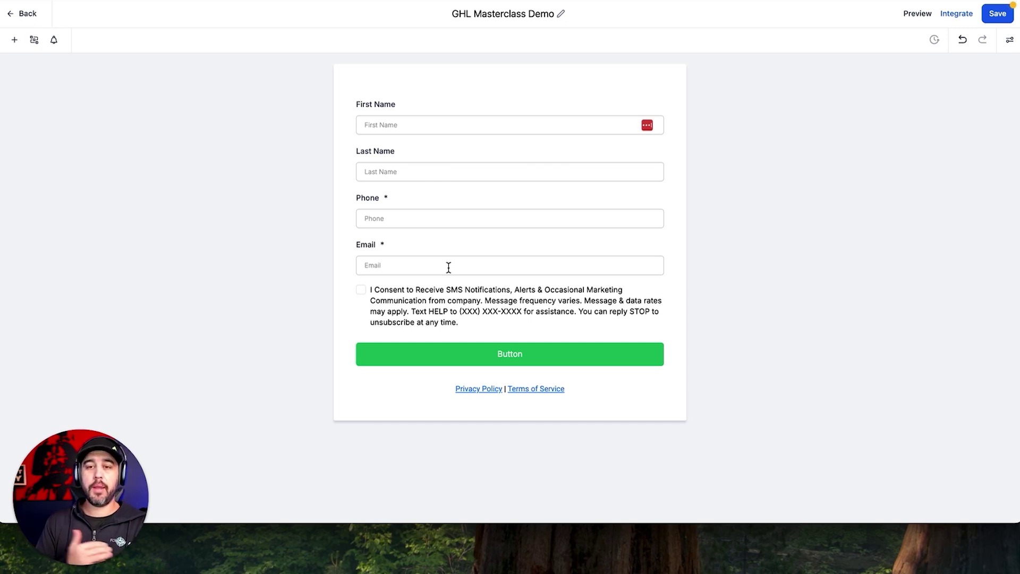
# Remove the First Name and Last Name fields from the form.
pyautogui.click(505, 119)
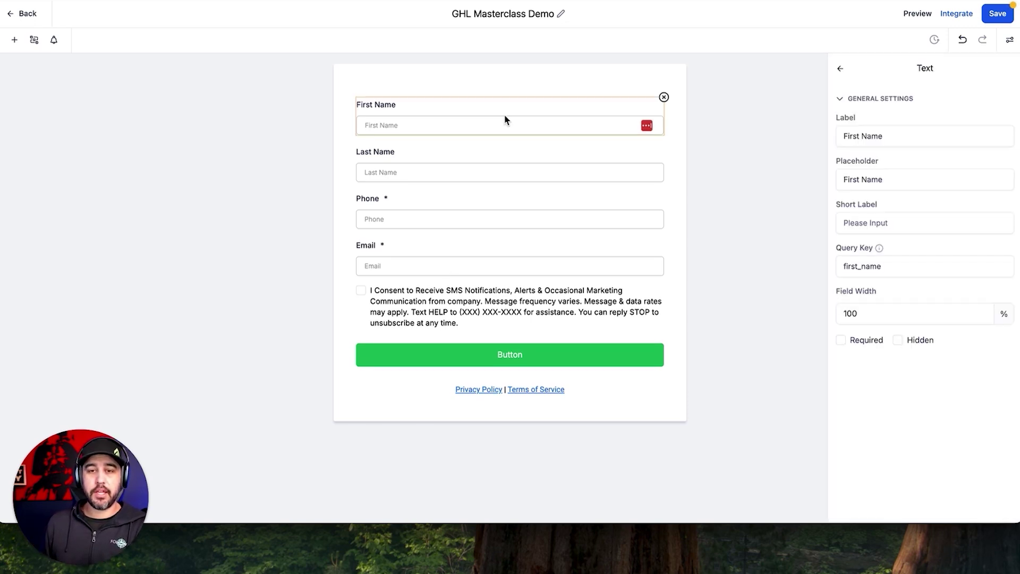
pyautogui.click(664, 98)
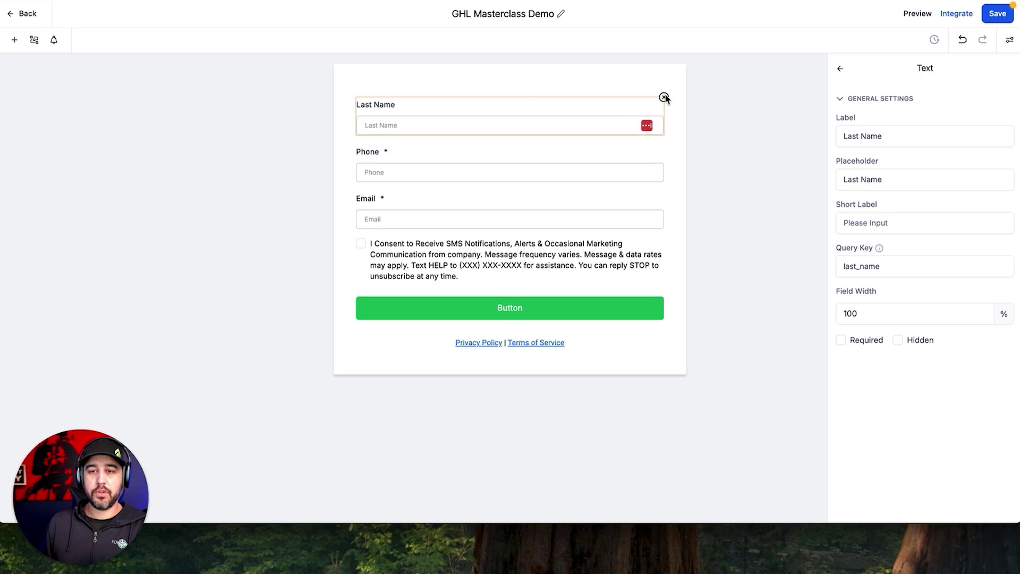
pyautogui.click(664, 97)
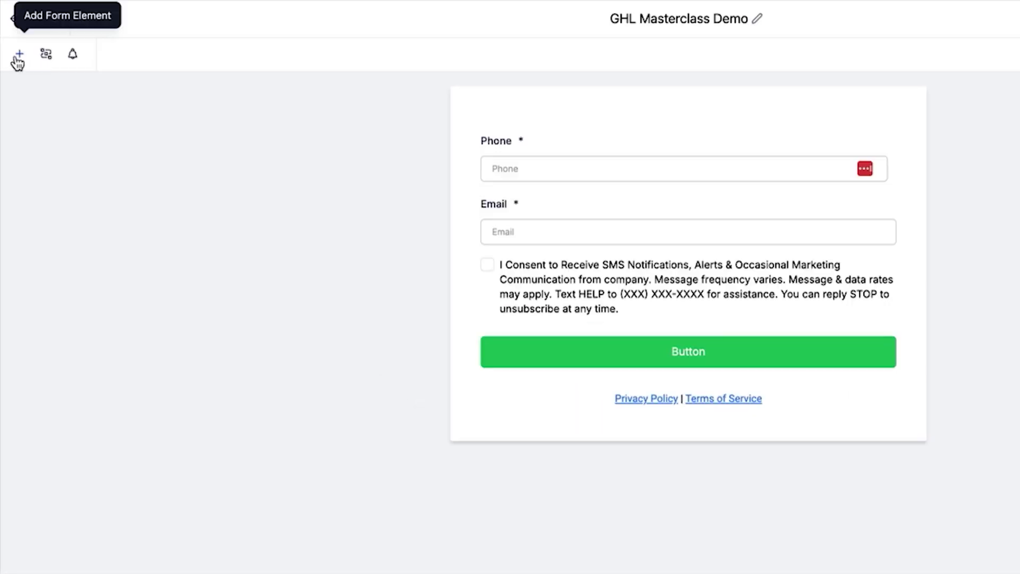
# Add a Full Name element to the form above the Phone field.
pyautogui.click(20, 55)
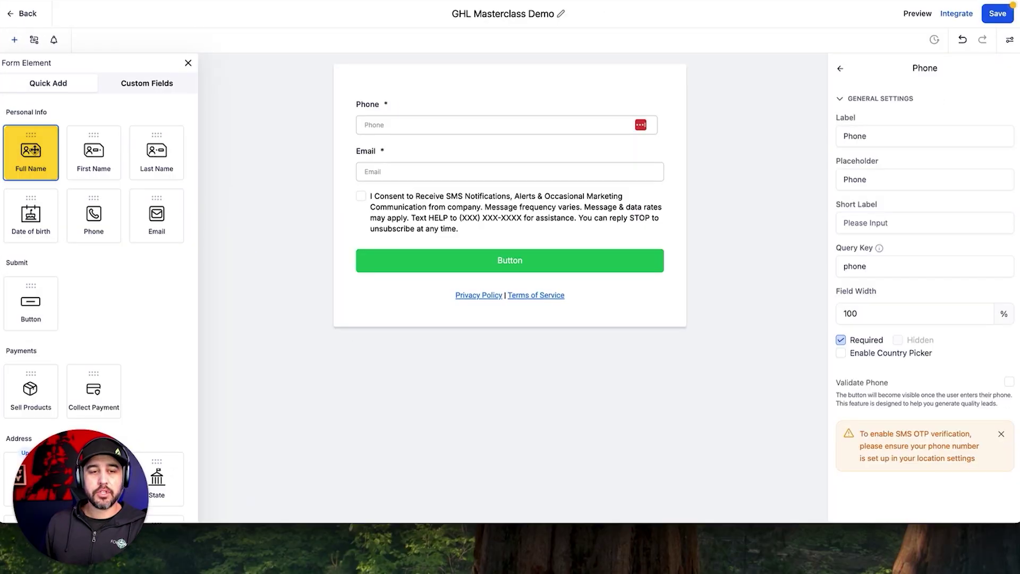
pyautogui.moveTo(41, 207); pyautogui.dragTo(576, 161)
pyautogui.moveTo(426, 118); pyautogui.dragTo(425, 114)
# Change the Full Name field's label to "What is your full name?".
pyautogui.click(401, 119)
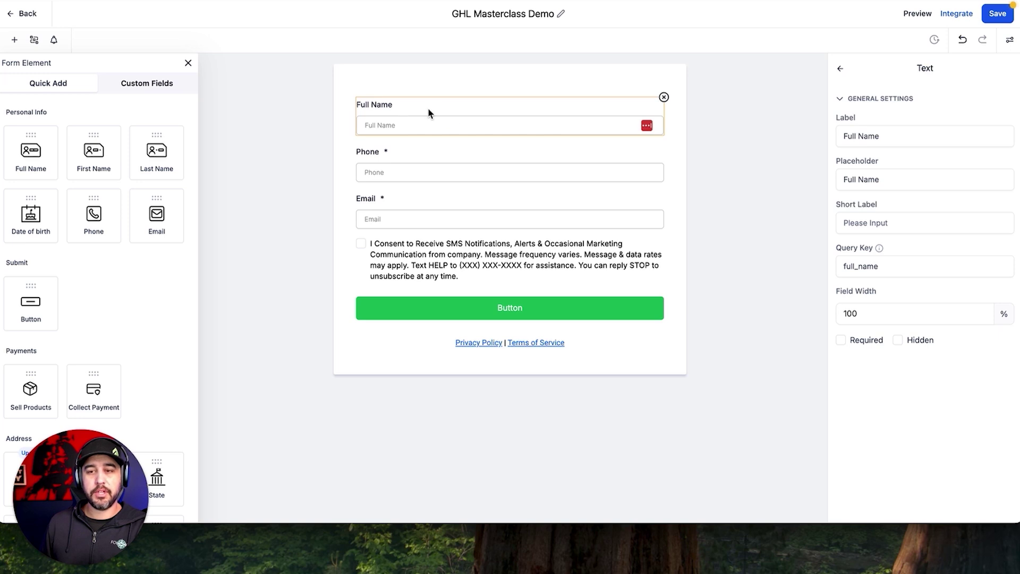
pyautogui.click(890, 134)
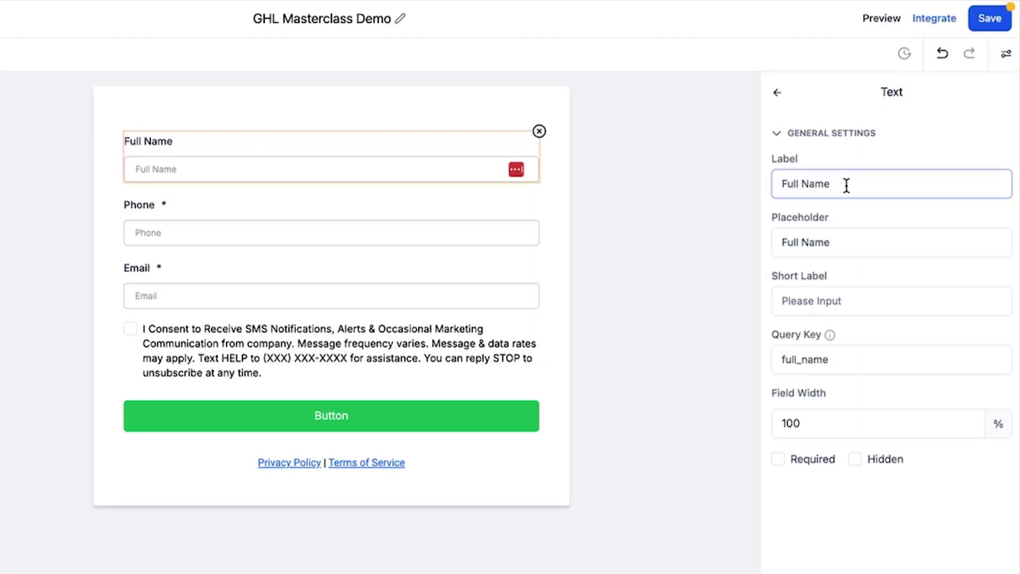
pyautogui.moveTo(847, 185); pyautogui.dragTo(763, 183)
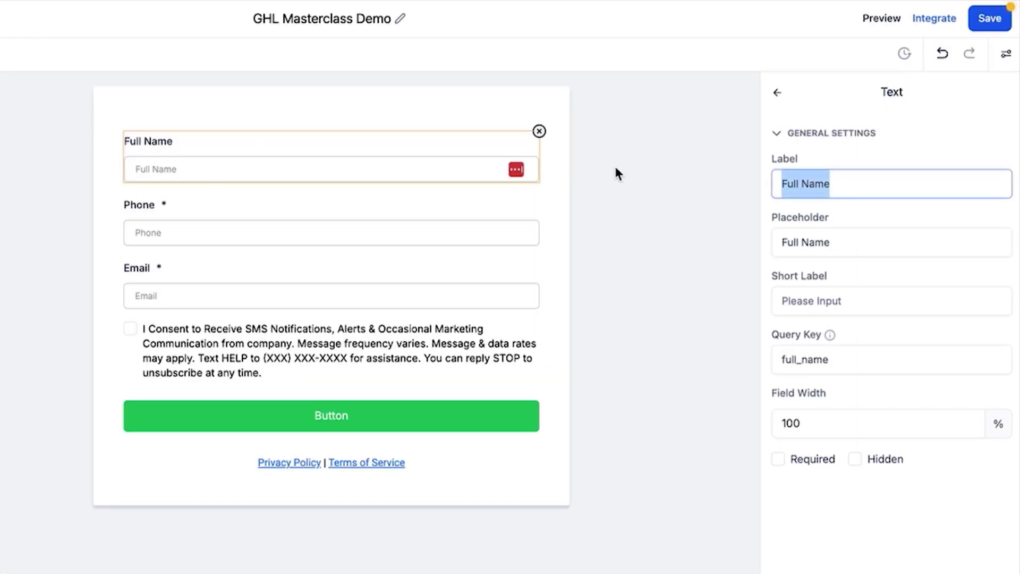
pyautogui.write('What is your ')
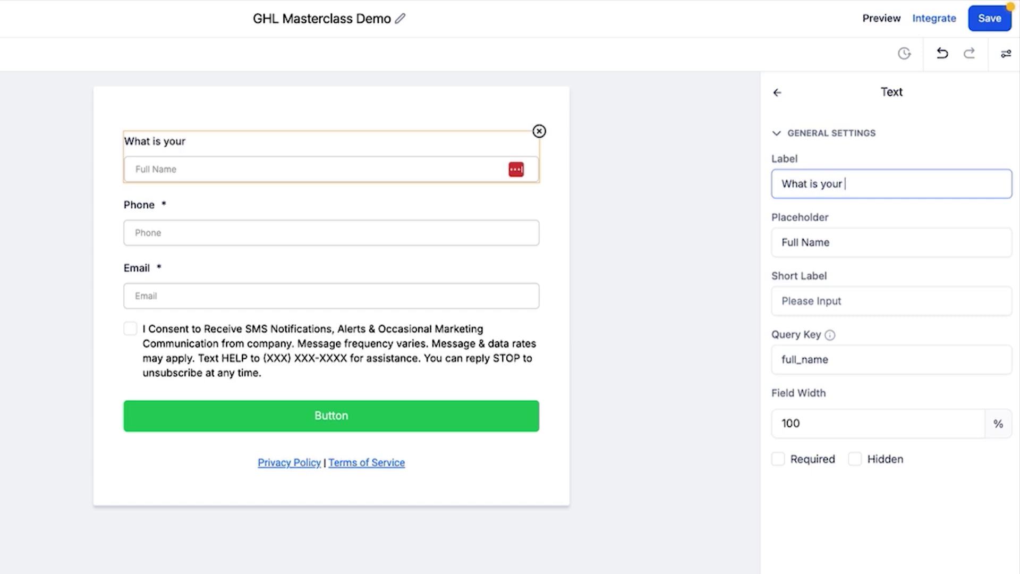
pyautogui.write('full name?')
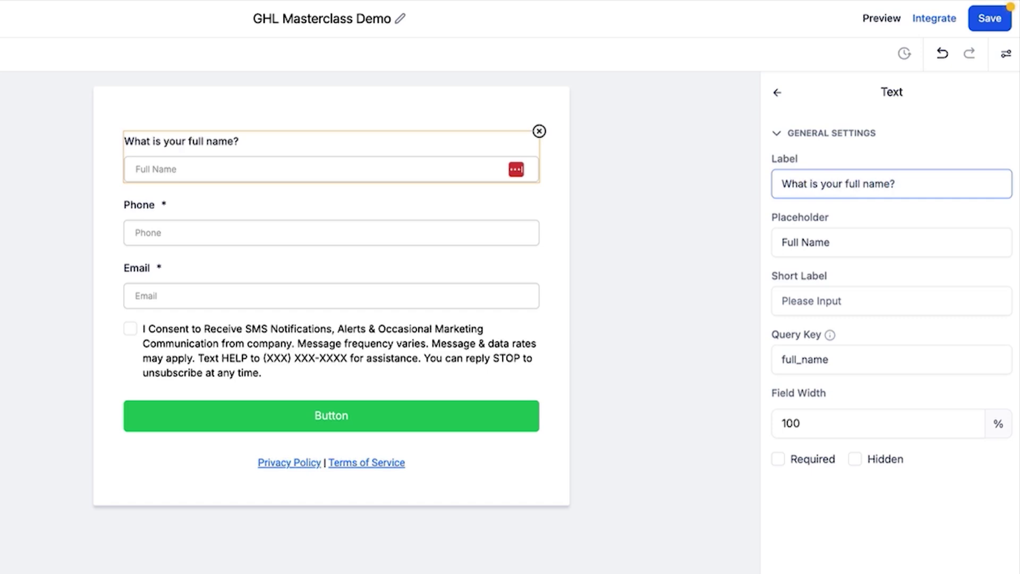
# Give the full name field the short label "This is a short label", keeping its placeholder as it is.
pyautogui.click(205, 173)
pyautogui.click(838, 242)
pyautogui.moveTo(838, 242); pyautogui.dragTo(751, 246)
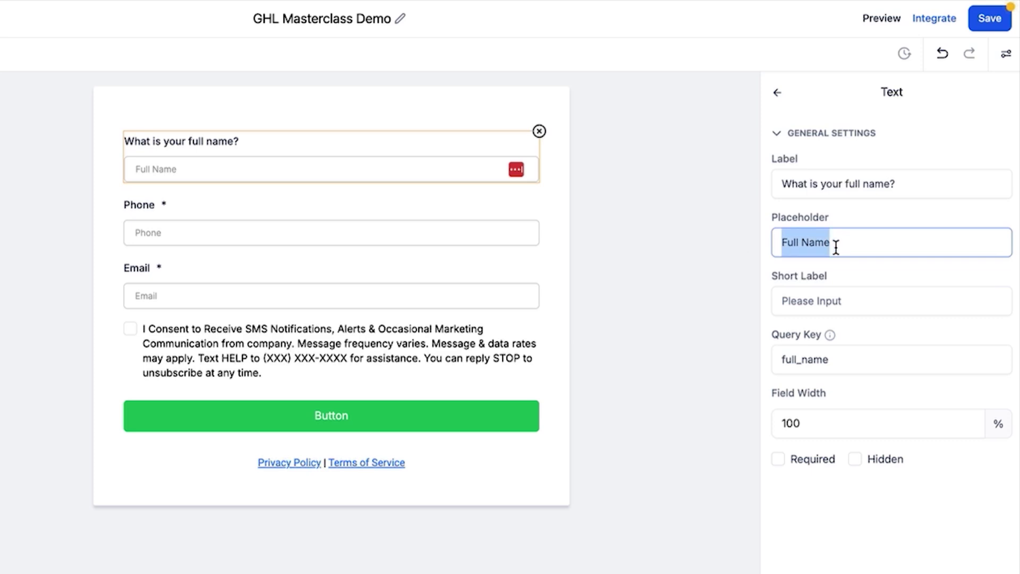
pyautogui.click(836, 246)
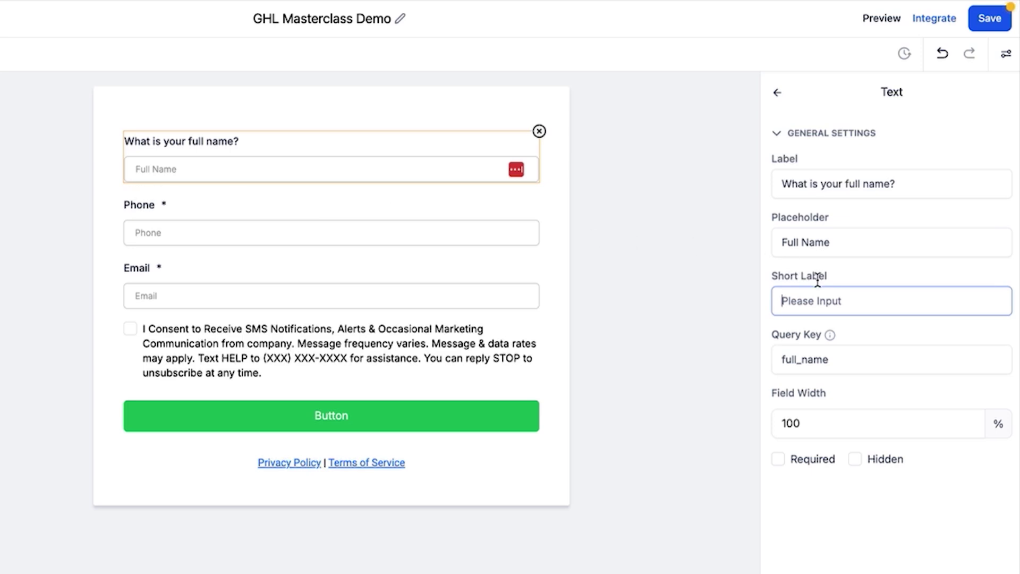
pyautogui.write('This is')
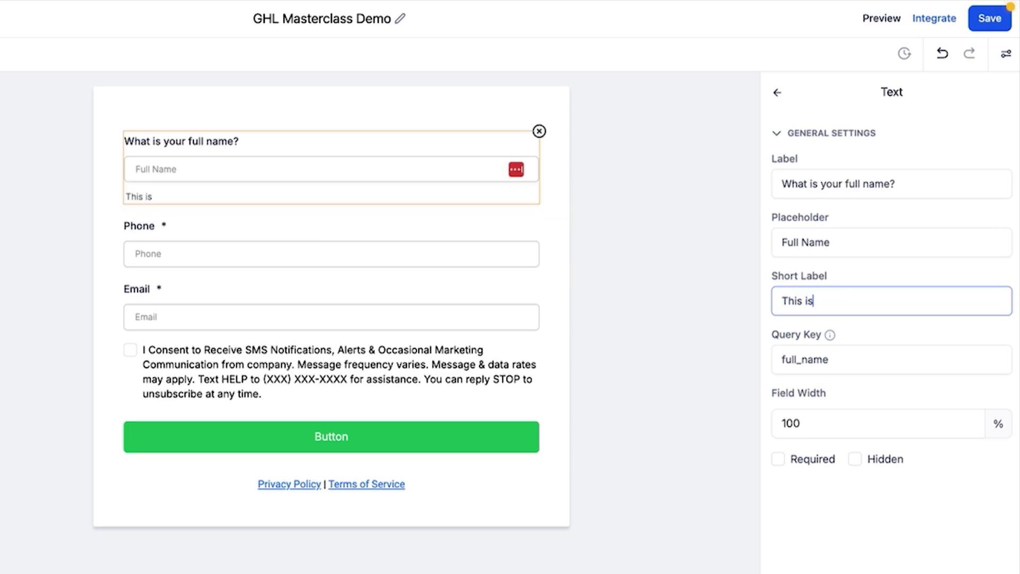
pyautogui.write(' a short label')
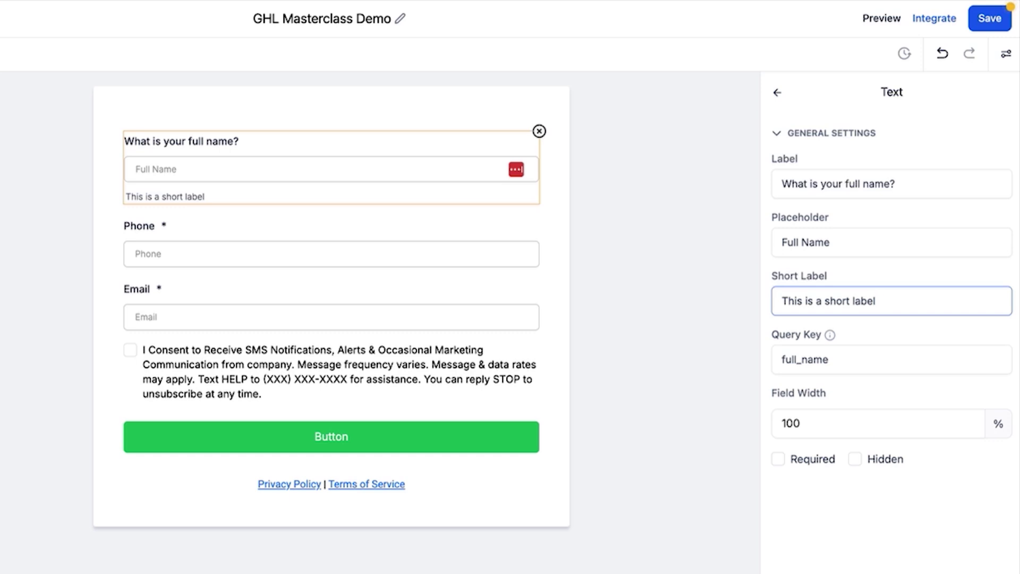
pyautogui.click(865, 359)
pyautogui.moveTo(865, 359); pyautogui.dragTo(789, 359)
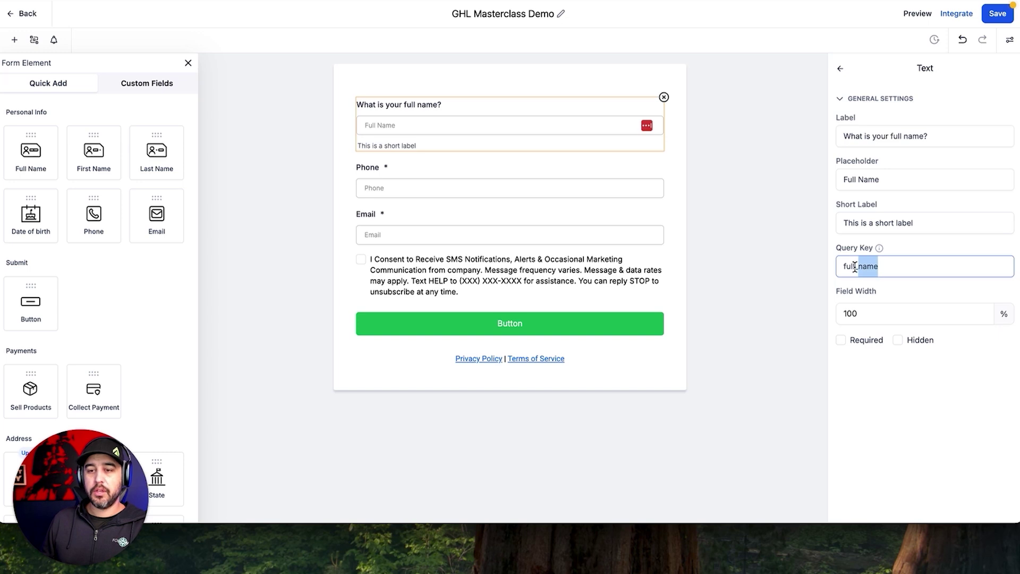
pyautogui.moveTo(850, 268); pyautogui.dragTo(842, 268)
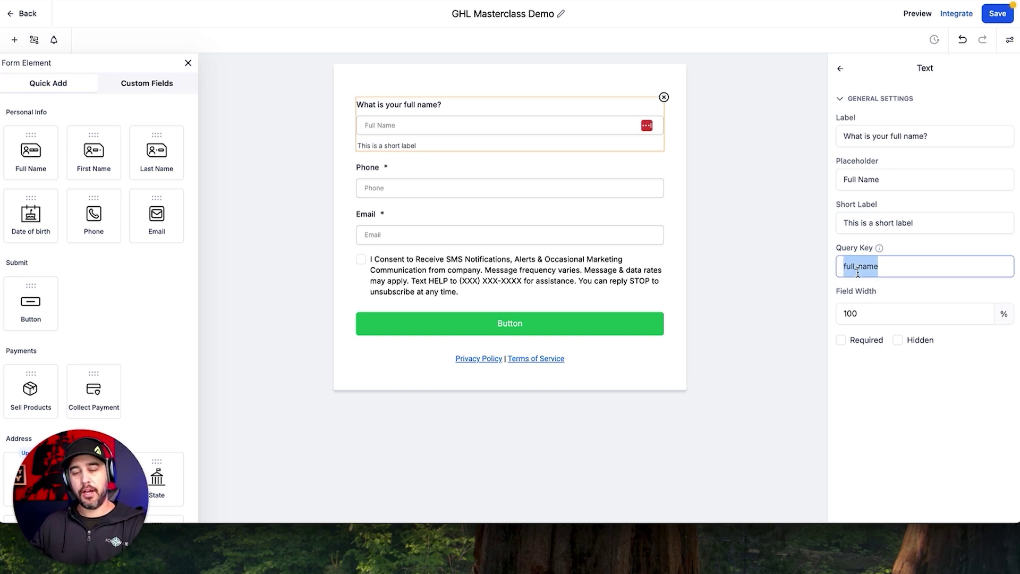
pyautogui.click(890, 265)
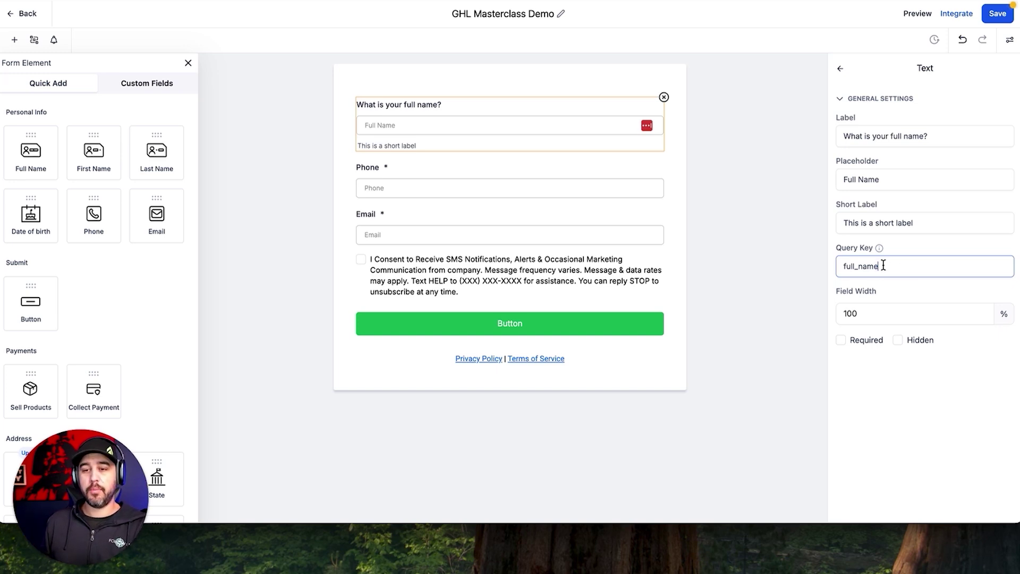
pyautogui.doubleClick(885, 265)
pyautogui.click(910, 287)
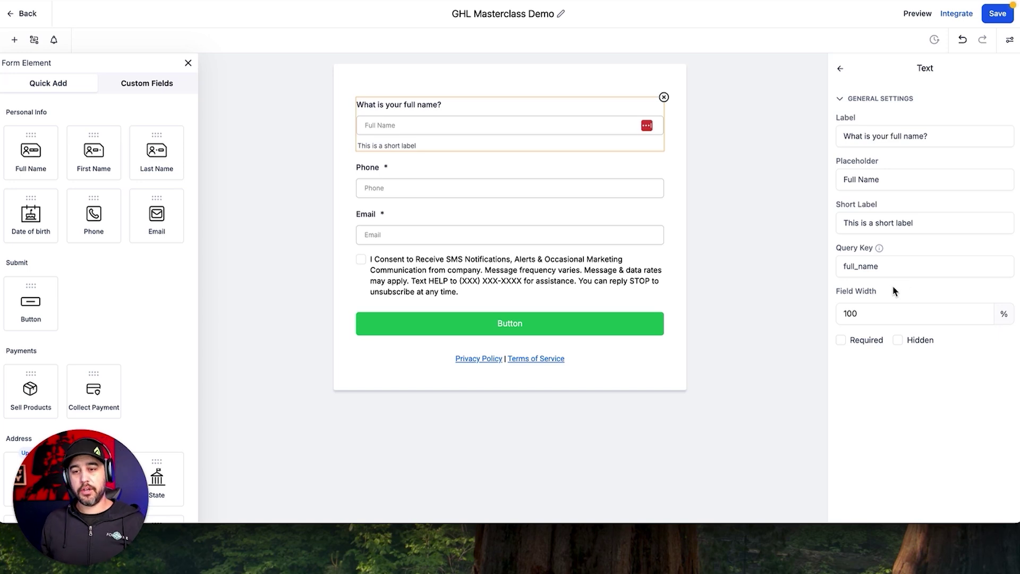
# Set the full name field's width to 80%.
pyautogui.click(872, 313)
pyautogui.moveTo(869, 315); pyautogui.dragTo(843, 316)
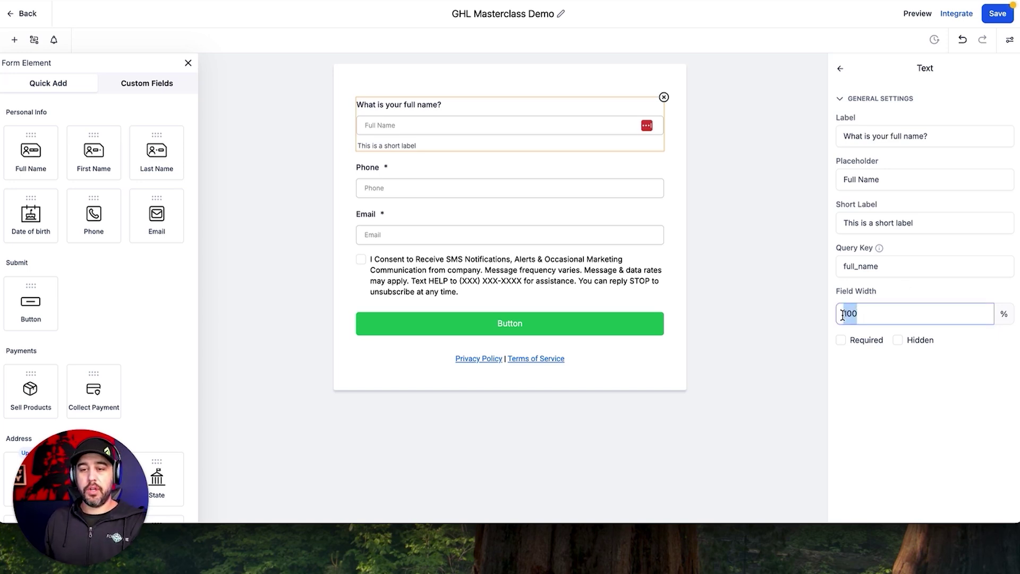
pyautogui.write('80')
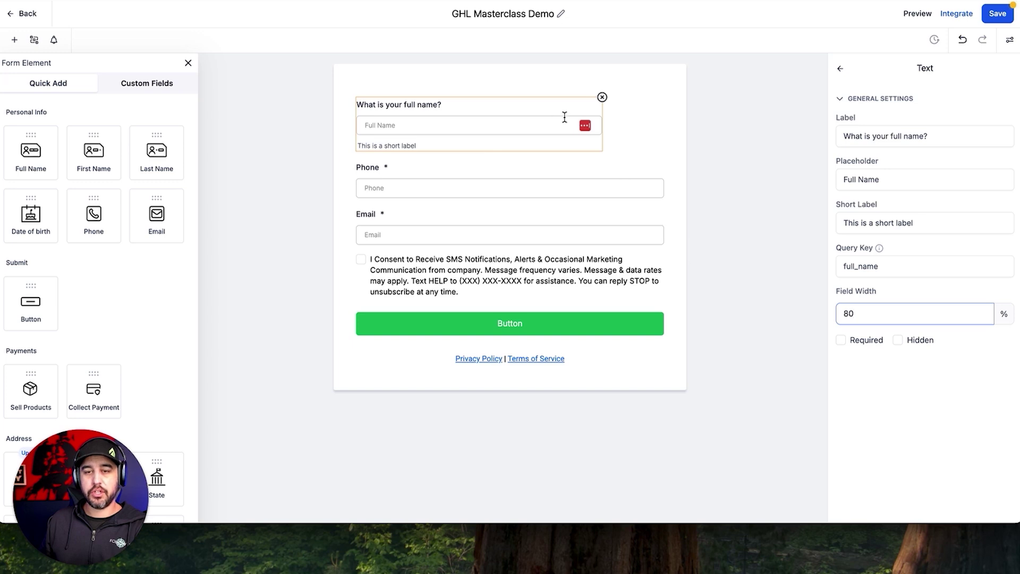
# Mark the full name field as required and set its width back to 100%.
pyautogui.click(841, 341)
pyautogui.doubleClick(852, 315)
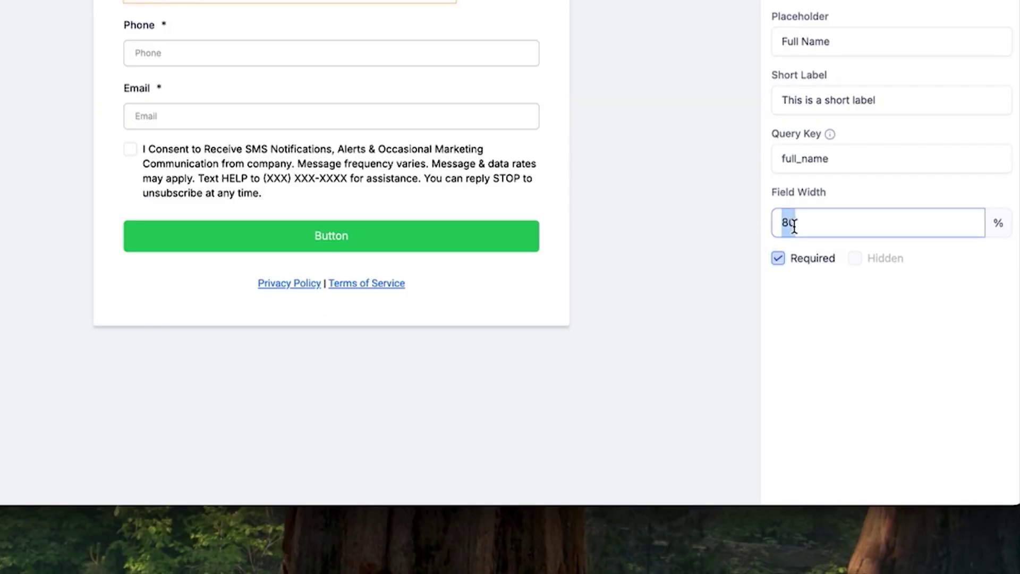
pyautogui.write('100')
pyautogui.click(826, 300)
pyautogui.click(802, 221)
# Make the full name field hidden instead of required and open its hidden value for editing.
pyautogui.click(779, 258)
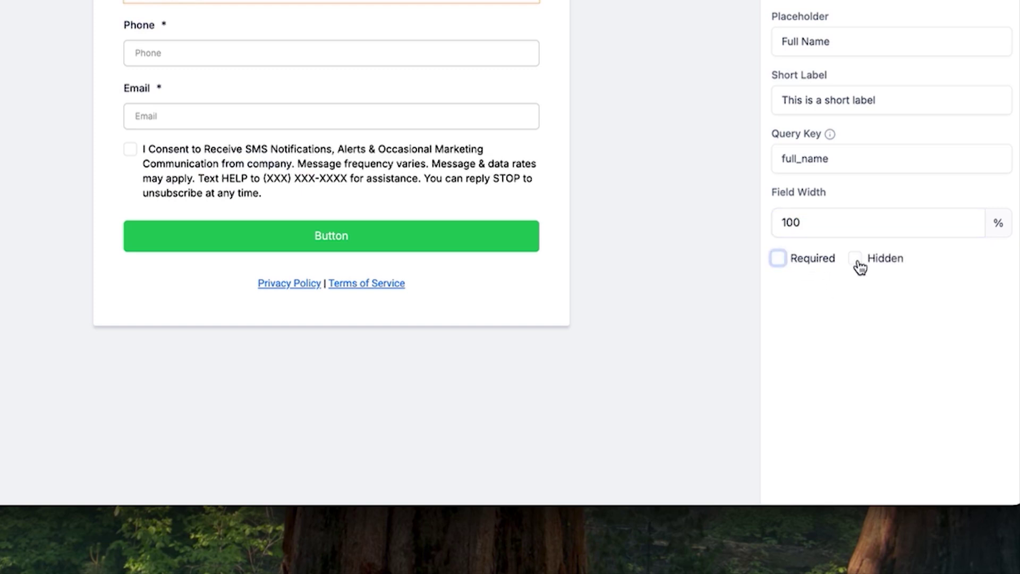
pyautogui.click(857, 260)
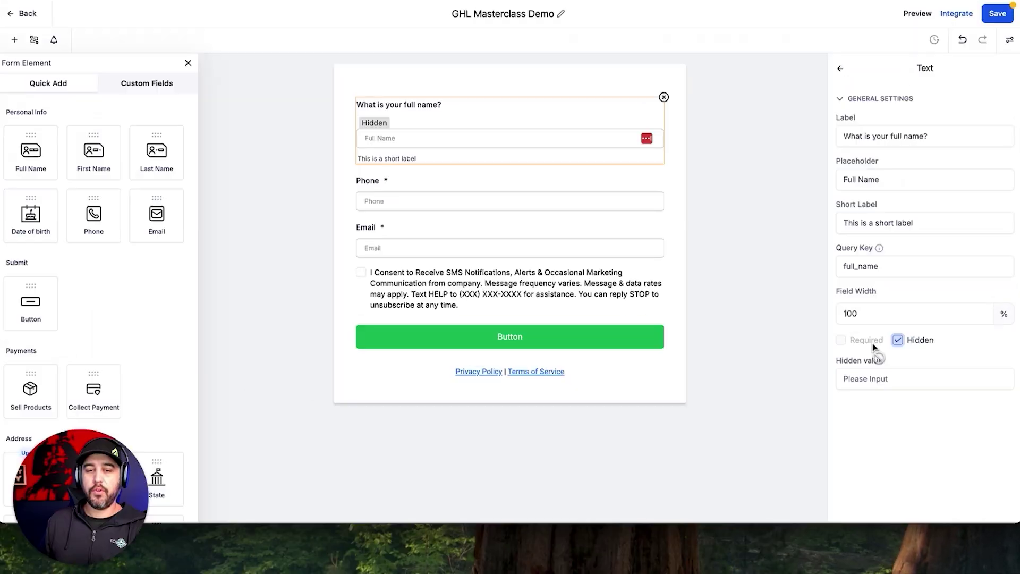
pyautogui.click(882, 384)
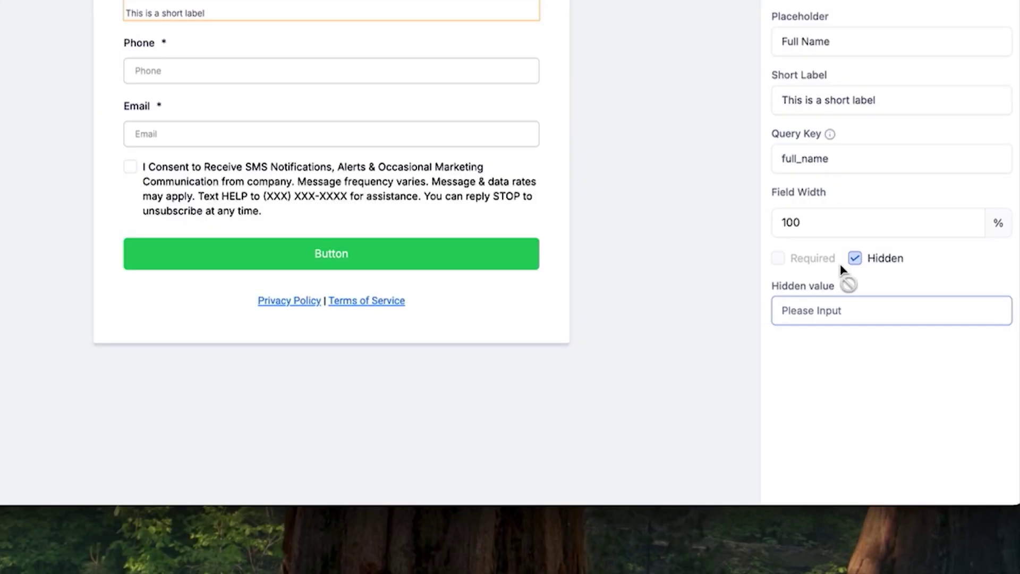
# Turn off the hidden option for the full name field and make the field required.
pyautogui.click(855, 259)
pyautogui.click(778, 258)
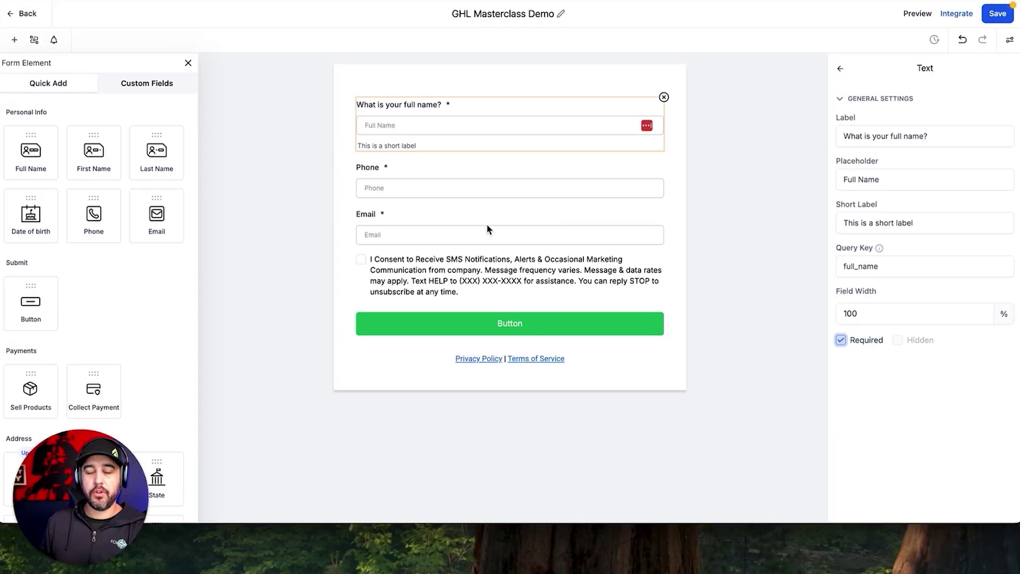
# Remove the Phone field and the SMS consent checkbox from the form.
pyautogui.click(485, 194)
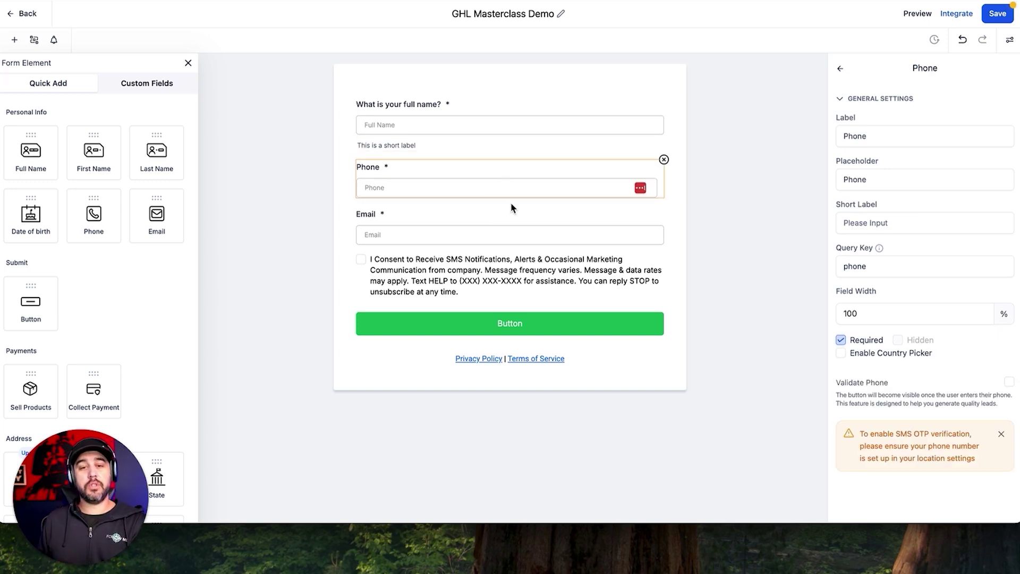
pyautogui.click(664, 160)
pyautogui.click(641, 219)
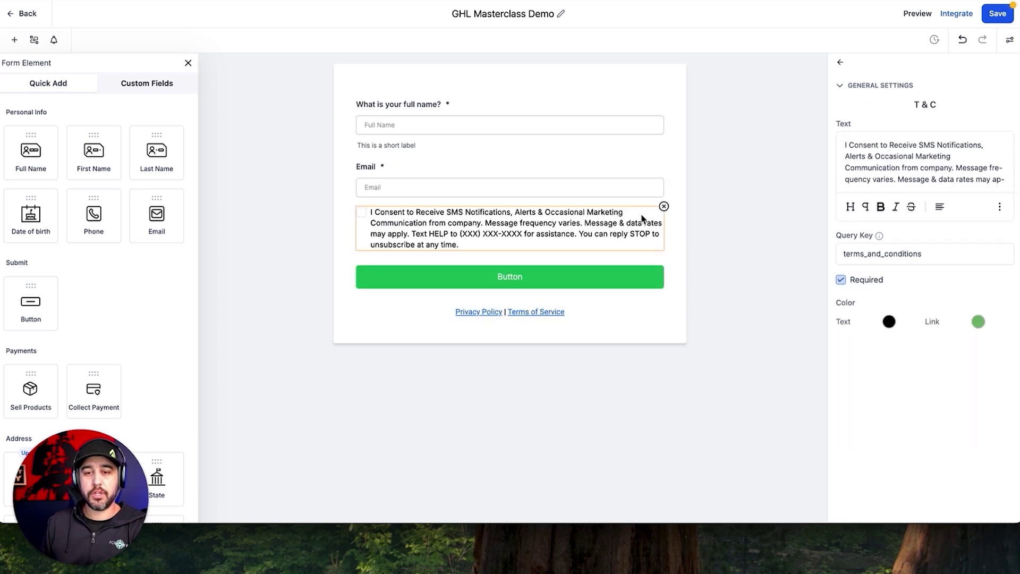
pyautogui.click(664, 207)
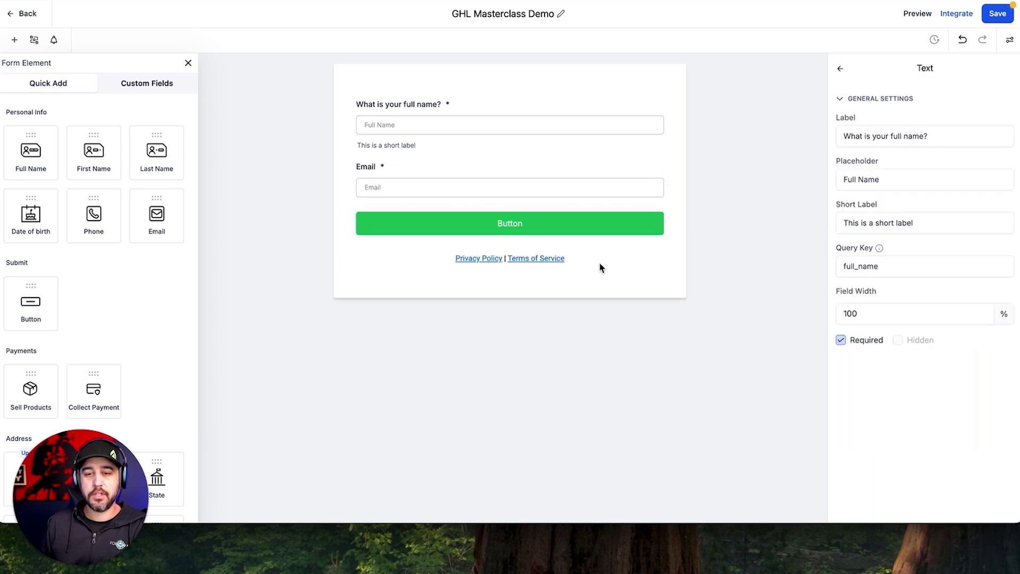
pyautogui.click(755, 229)
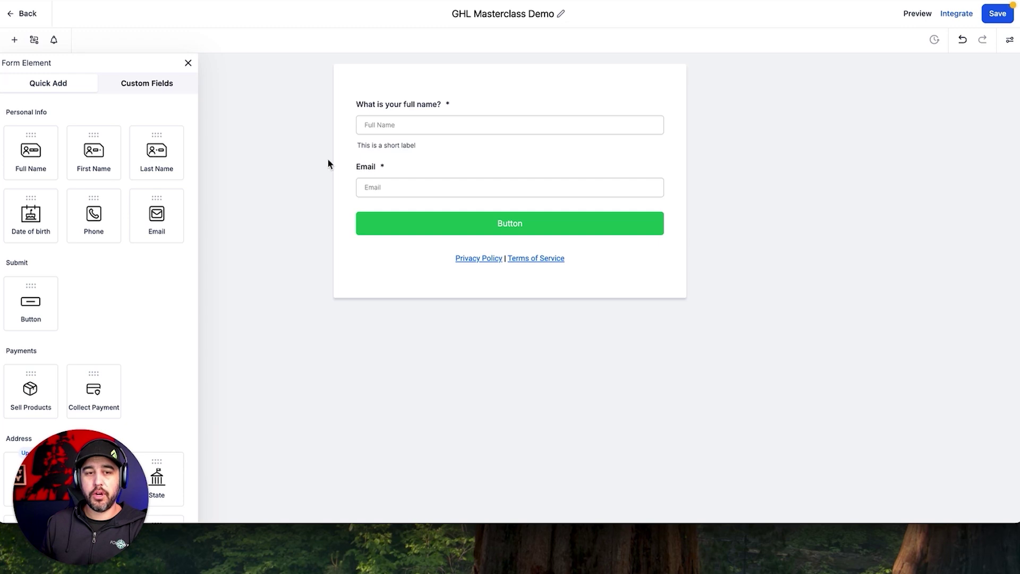
# Add a Phone field between the full name and Email fields, and move the SMS consent checkbox directly below Email.
pyautogui.scroll(-1, 66, 259)
pyautogui.scroll(1, 66, 259)
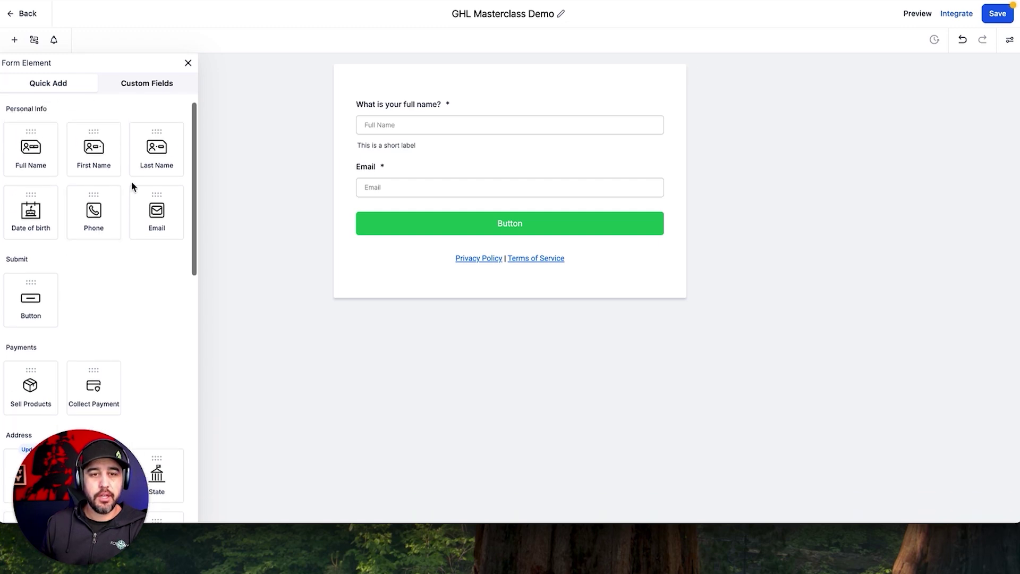
pyautogui.moveTo(83, 207); pyautogui.dragTo(409, 187)
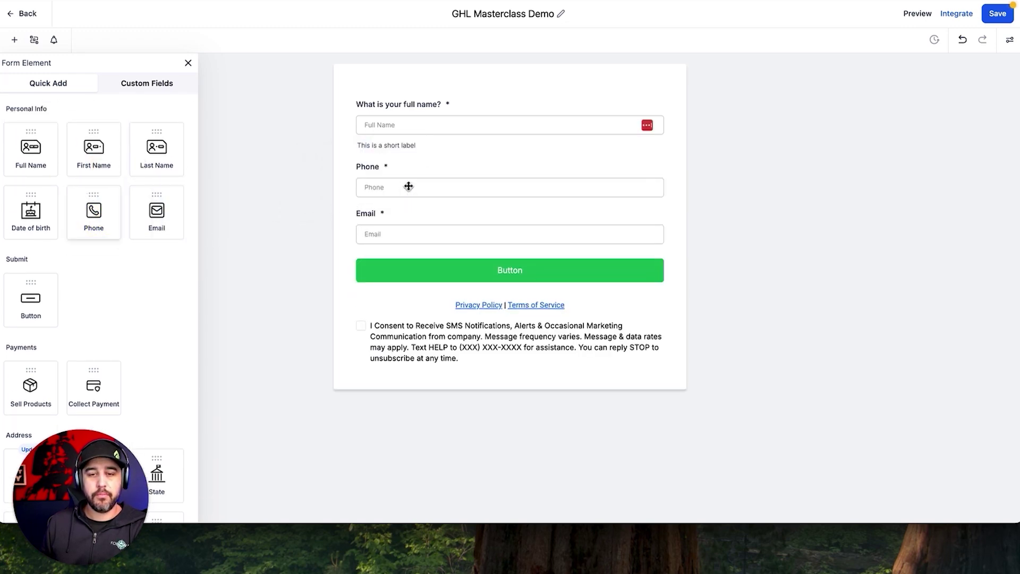
pyautogui.click(412, 358)
pyautogui.moveTo(431, 342); pyautogui.dragTo(433, 278)
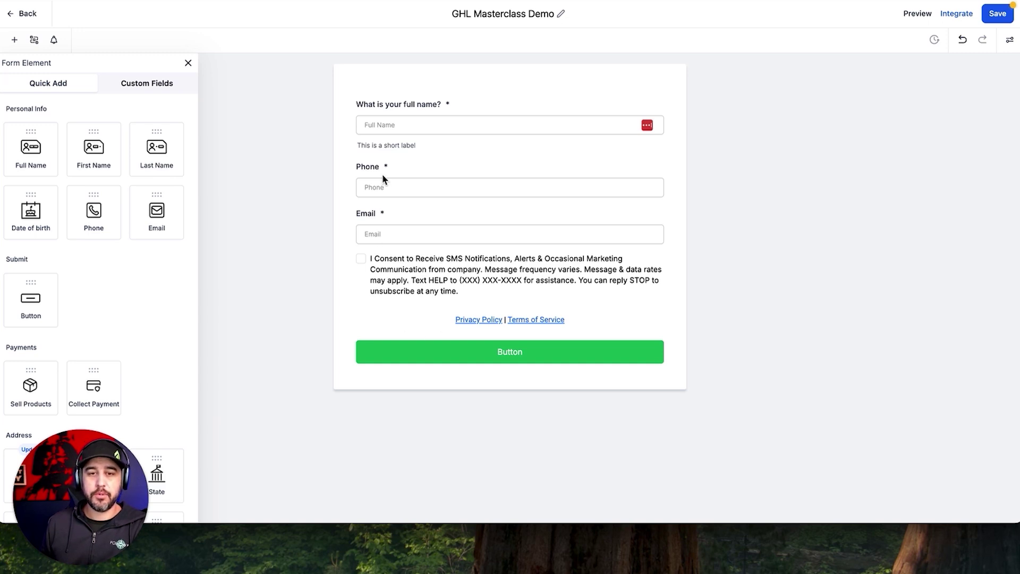
# Examine the SMS consent checkbox's text, highlighting its phone number placeholder, and view the Email field's settings.
pyautogui.click(391, 188)
pyautogui.click(437, 267)
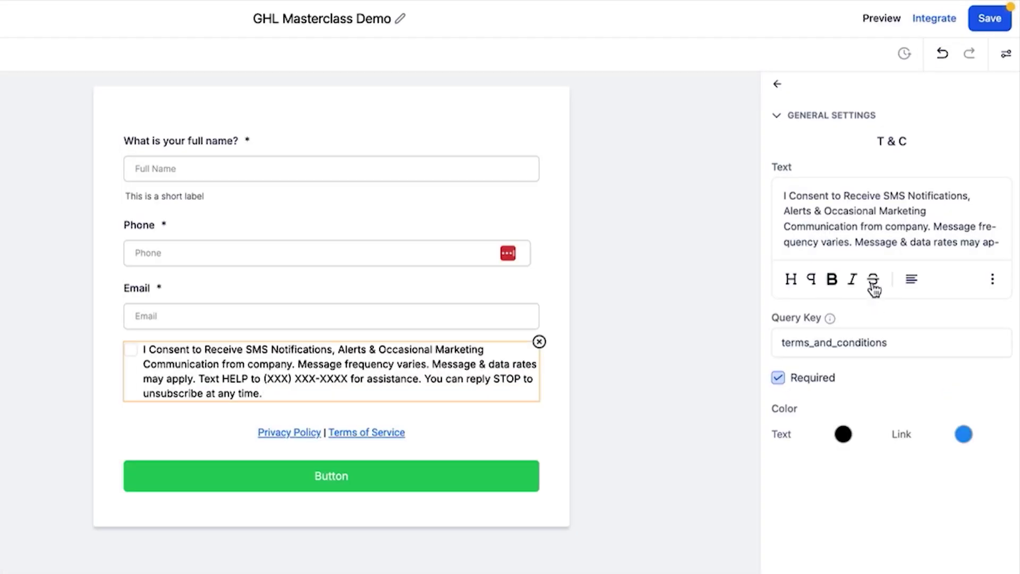
pyautogui.scroll(-2, 905, 160)
pyautogui.moveTo(866, 211); pyautogui.dragTo(949, 211)
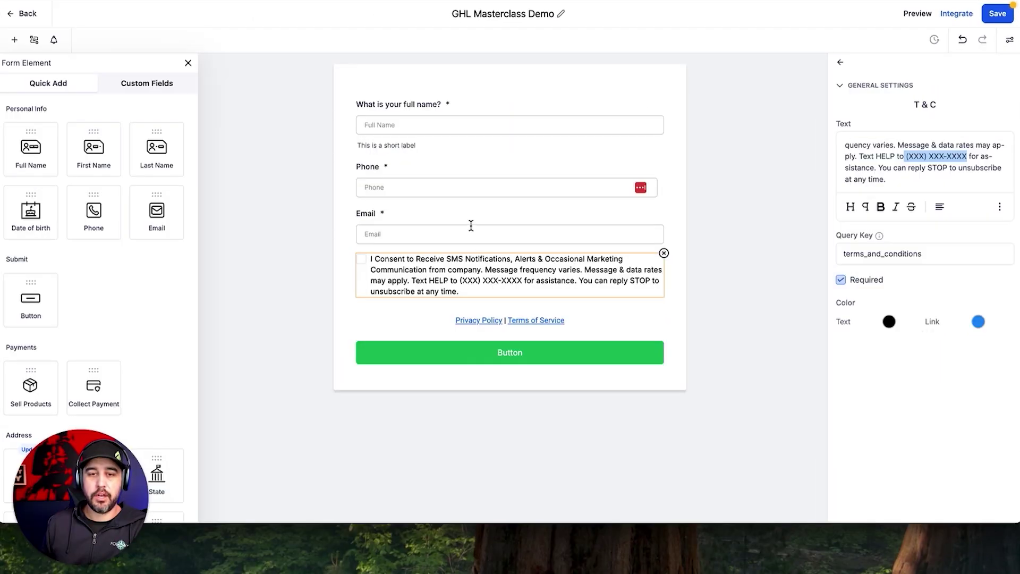
pyautogui.click(470, 224)
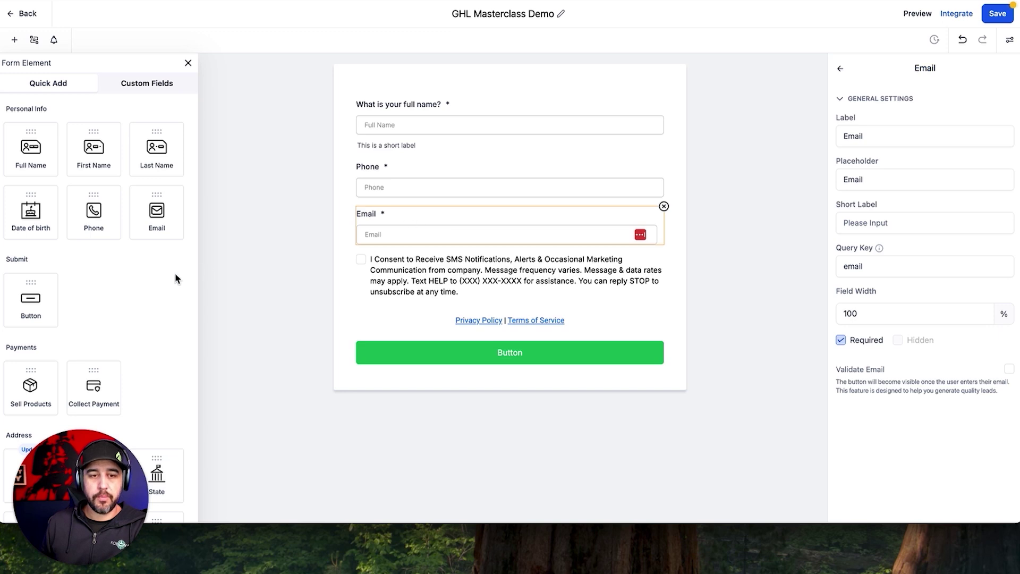
# Remove the SMS consent checkbox, the Privacy Policy and Terms of Service text, and the submit button from the form.
pyautogui.scroll(-3, 175, 274)
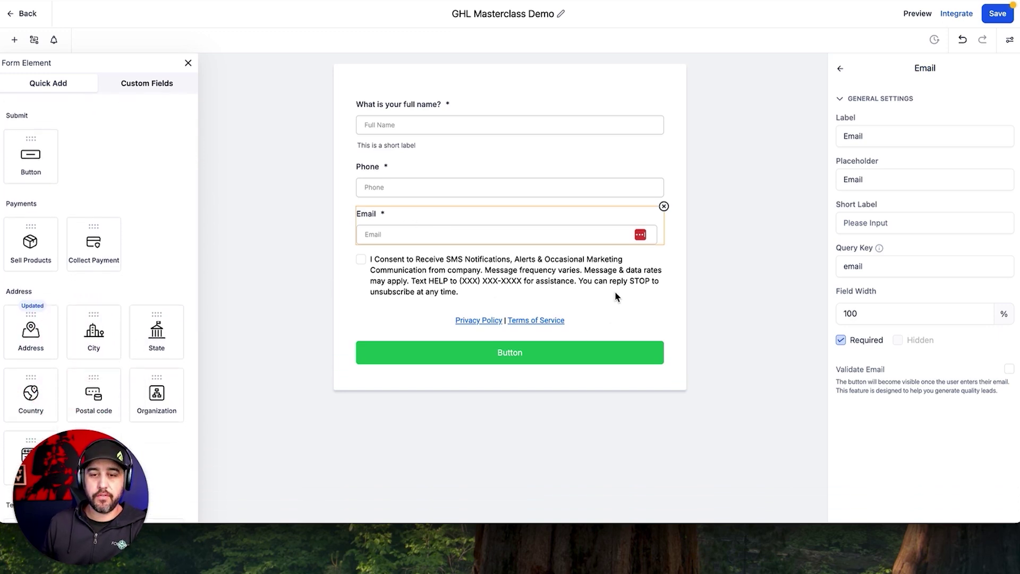
pyautogui.click(665, 263)
pyautogui.click(664, 254)
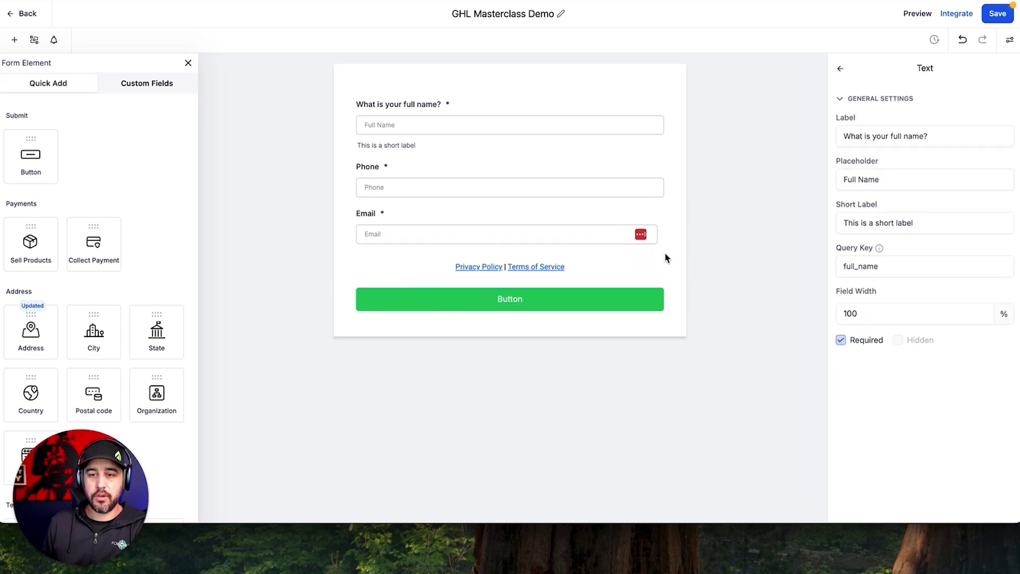
pyautogui.click(641, 269)
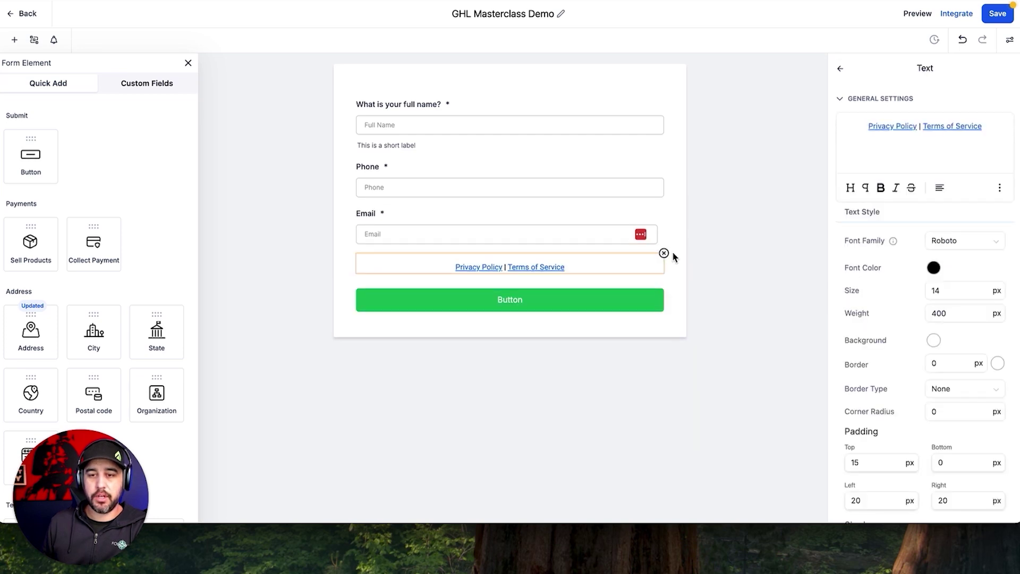
pyautogui.click(665, 254)
pyautogui.click(666, 264)
pyautogui.click(664, 254)
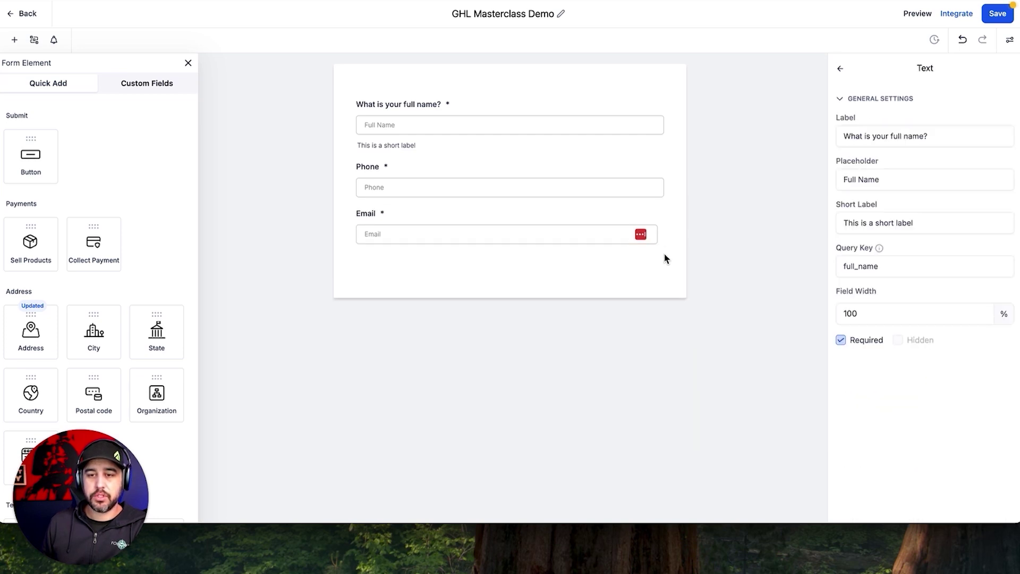
# Add a Sell Products element below the Email field, view its settings, and remove it again.
pyautogui.scroll(-1, 123, 268)
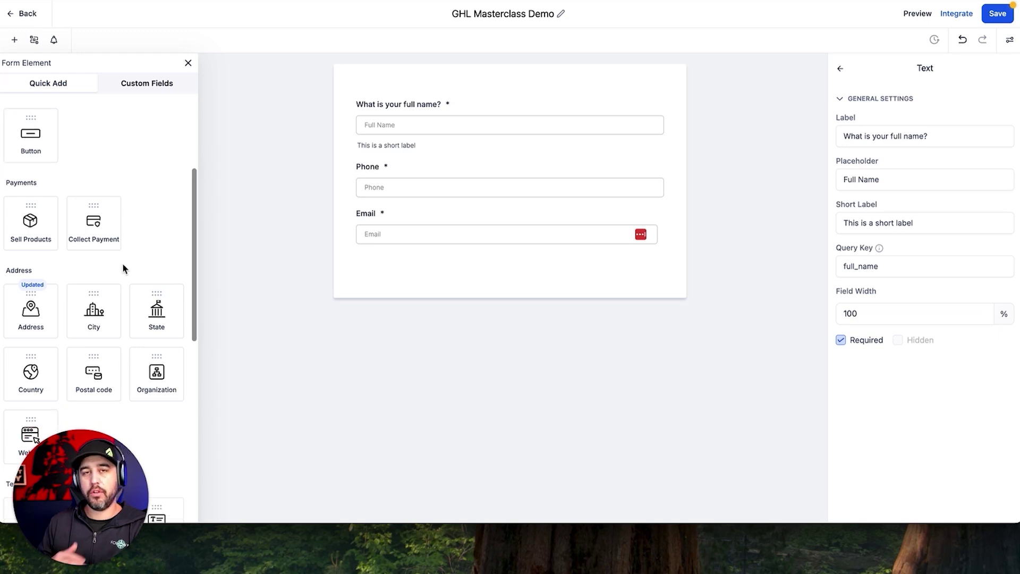
pyautogui.scroll(-3, 114, 259)
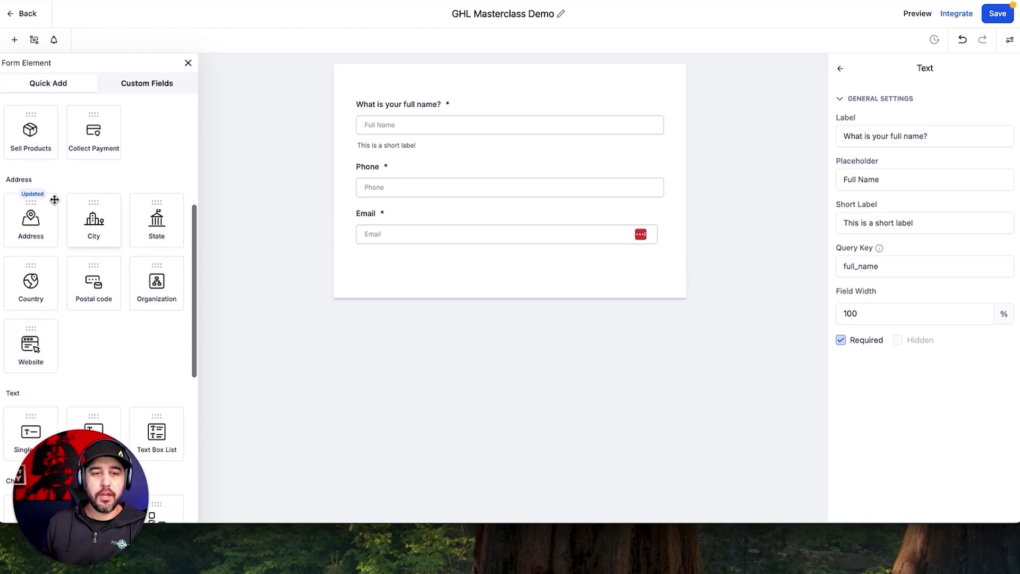
pyautogui.scroll(4, 41, 185)
pyautogui.moveTo(14, 218); pyautogui.dragTo(55, 221)
pyautogui.click(41, 265)
pyautogui.moveTo(41, 274); pyautogui.dragTo(601, 365)
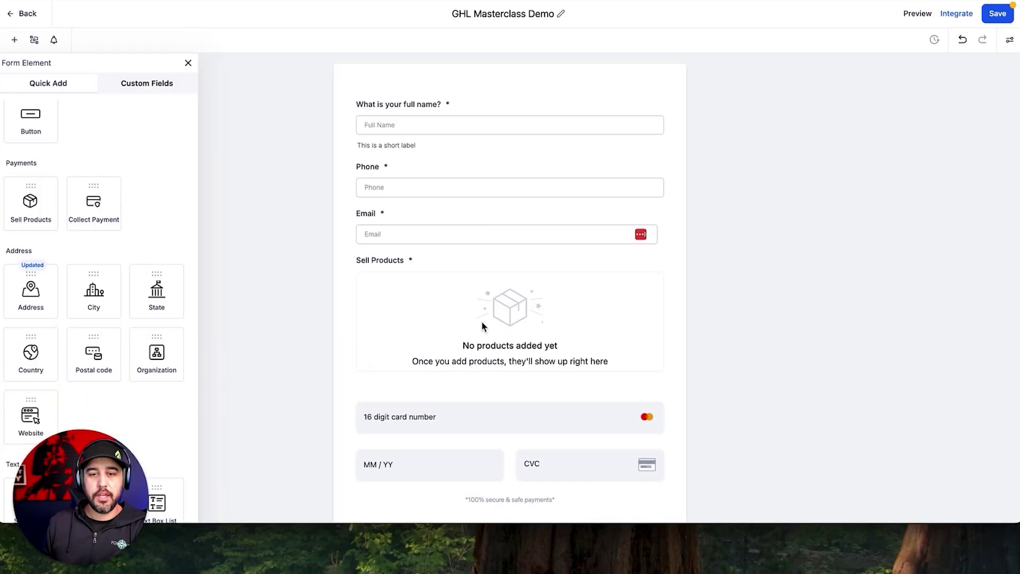
pyautogui.click(610, 411)
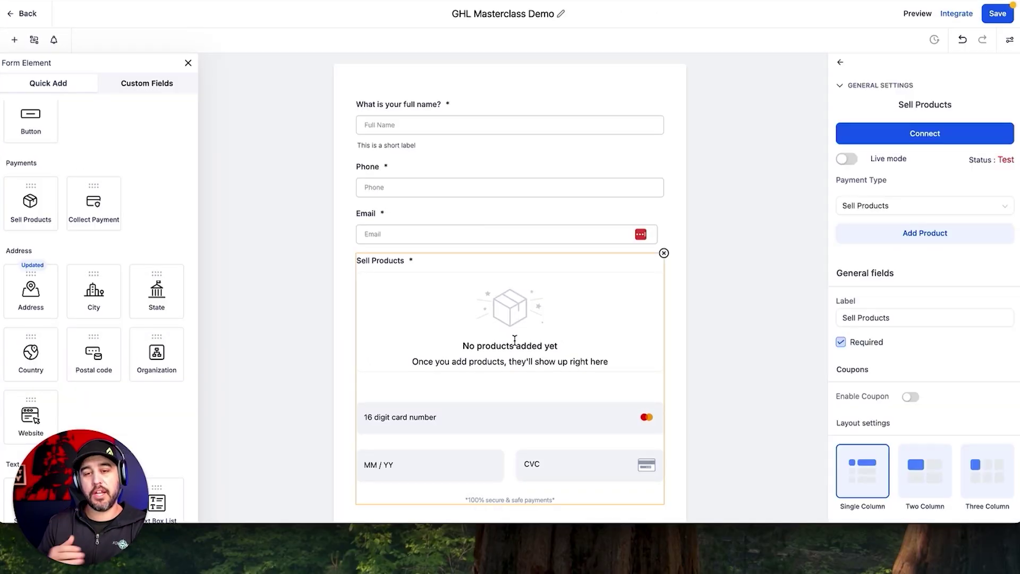
pyautogui.scroll(-1, 510, 305)
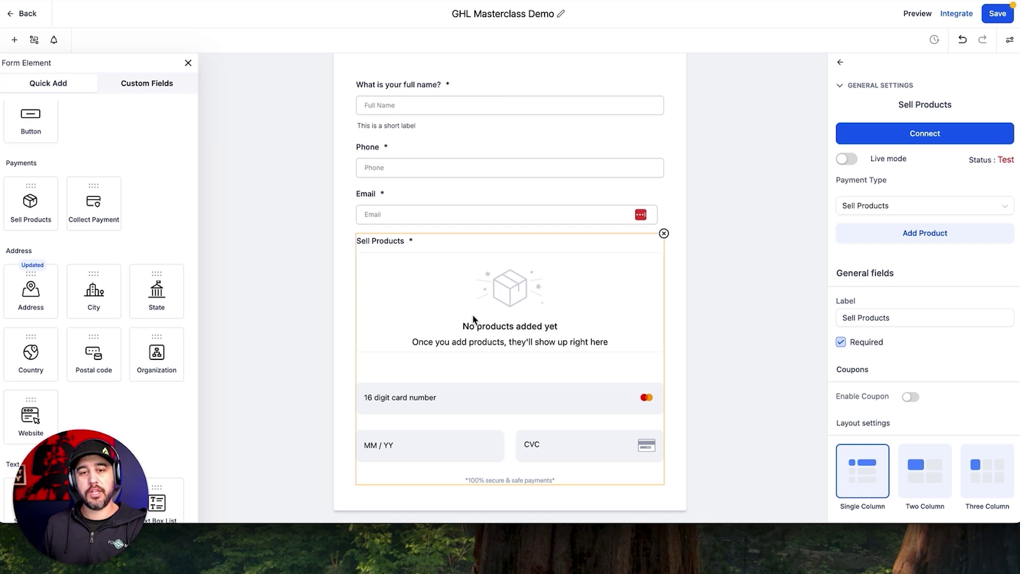
pyautogui.click(664, 234)
# Add a Collect Payment element below the Email field and open its settings.
pyautogui.moveTo(96, 210); pyautogui.dragTo(426, 280)
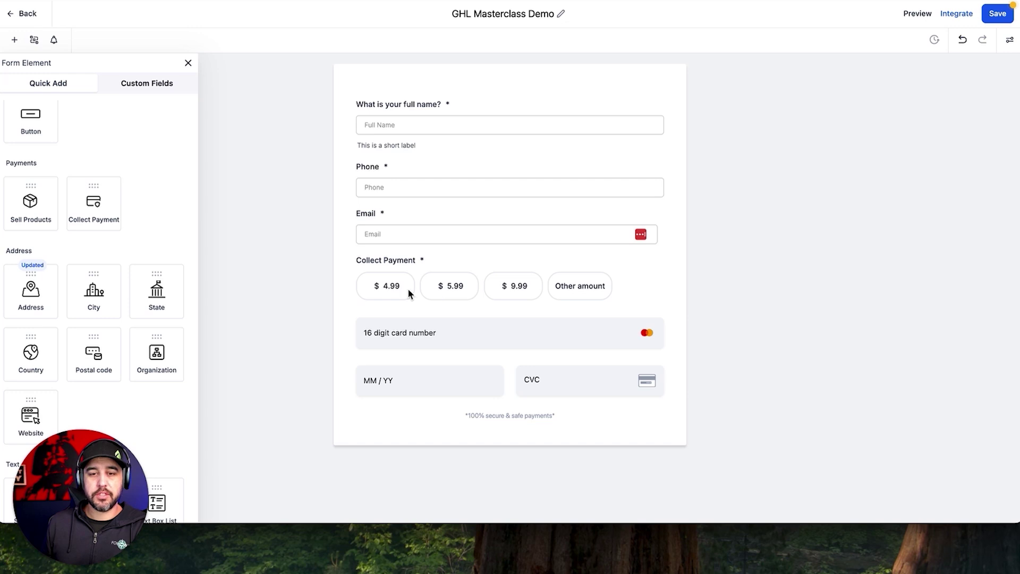
pyautogui.click(424, 269)
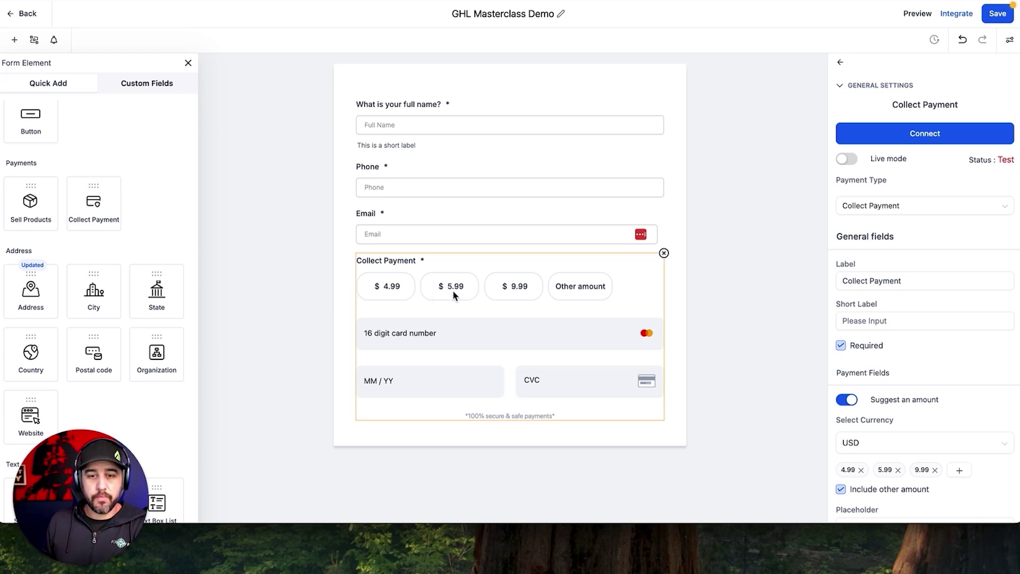
pyautogui.click(886, 280)
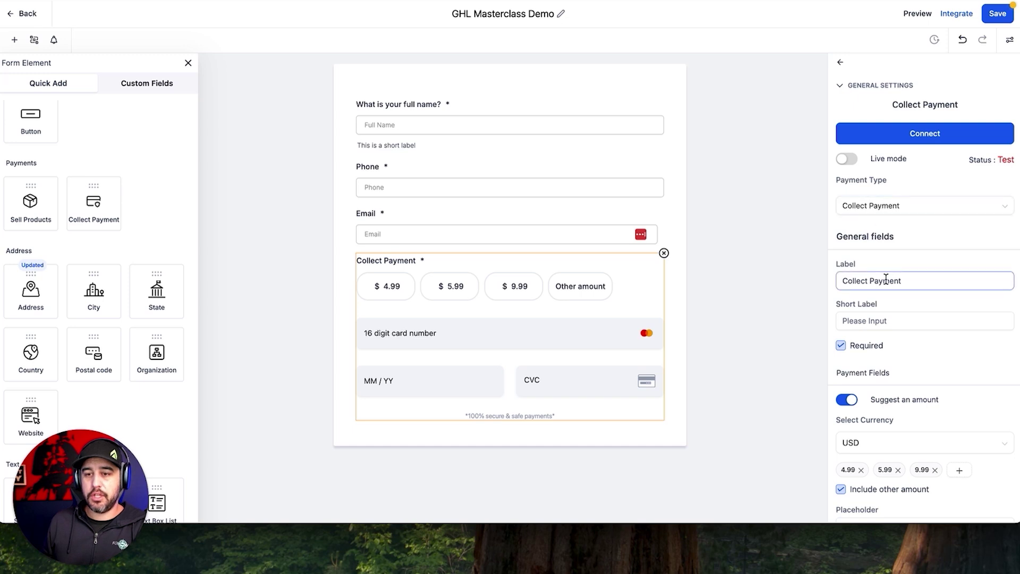
# Remove the suggested amounts 4.99, 5.99 and 9.99 from the Collect Payment element, keeping USD as the currency.
pyautogui.scroll(-2, 886, 280)
pyautogui.scroll(-1, 886, 280)
pyautogui.click(861, 339)
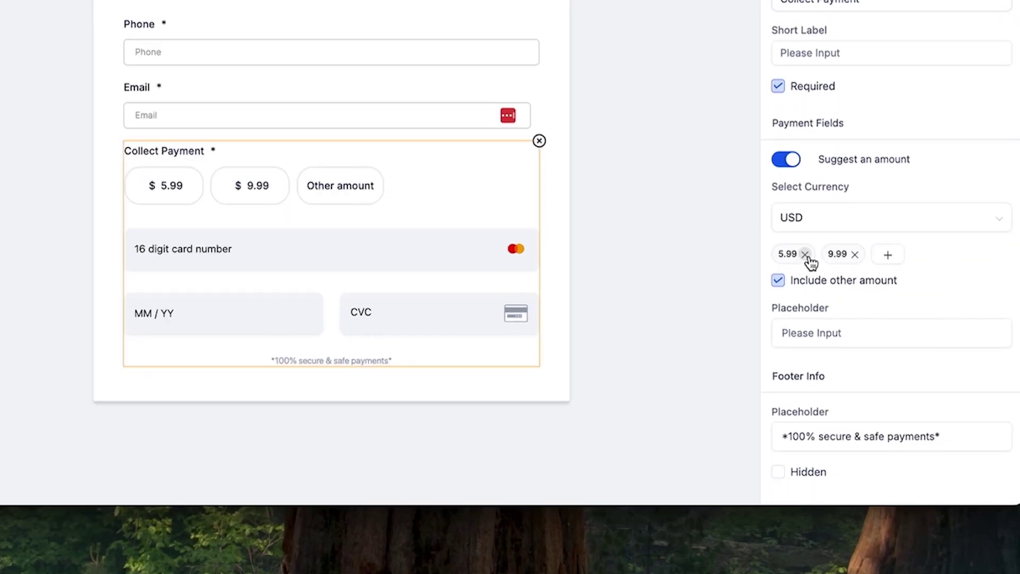
pyautogui.click(862, 340)
pyautogui.click(809, 257)
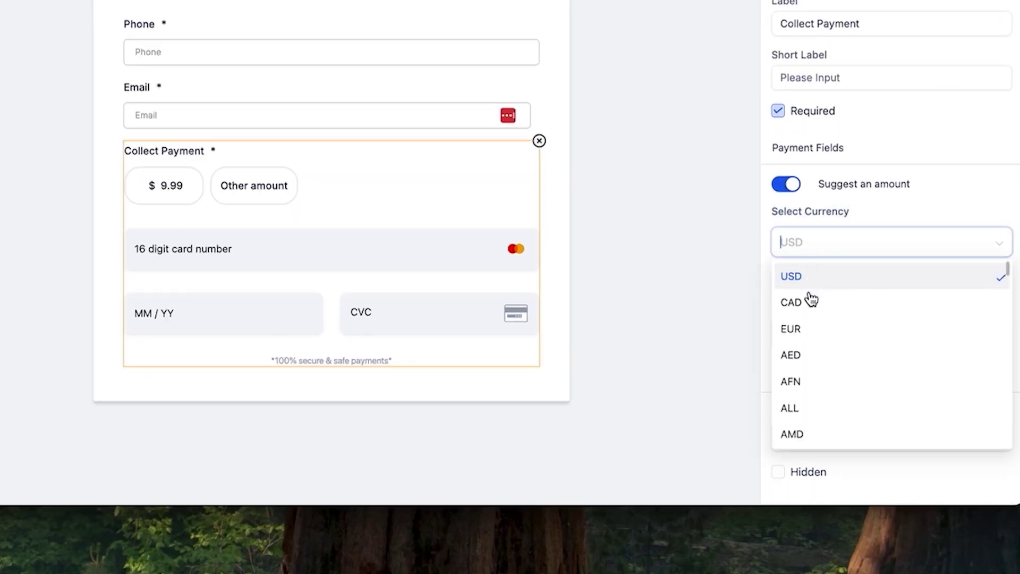
pyautogui.click(811, 205)
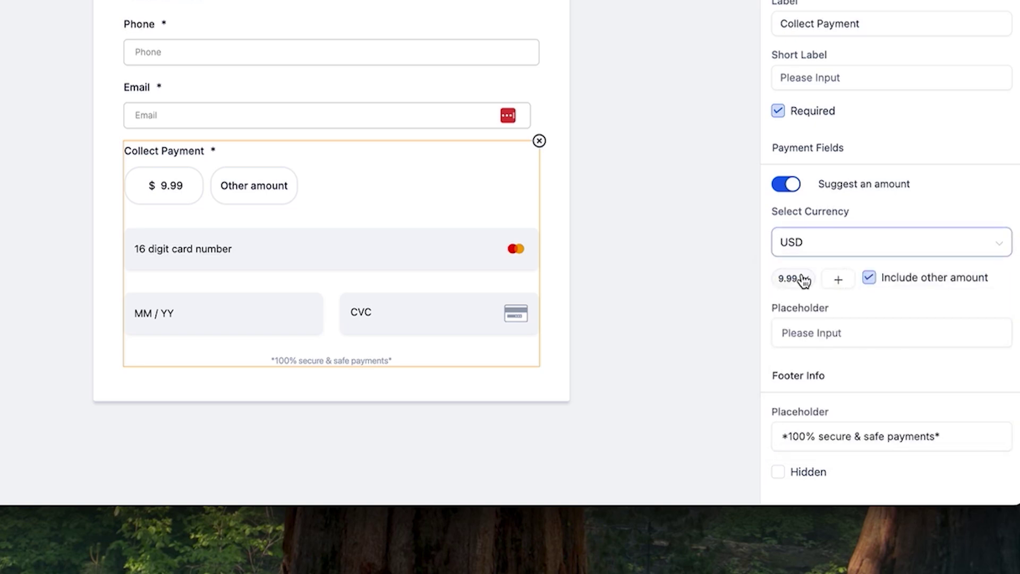
pyautogui.click(805, 279)
# Add 10, 20 and 30 as the suggested payment amounts.
pyautogui.click(792, 280)
pyautogui.write('10')
pyautogui.press('Return')
pyautogui.click(832, 280)
pyautogui.write('20')
pyautogui.press('Return')
pyautogui.click(866, 278)
pyautogui.write('30')
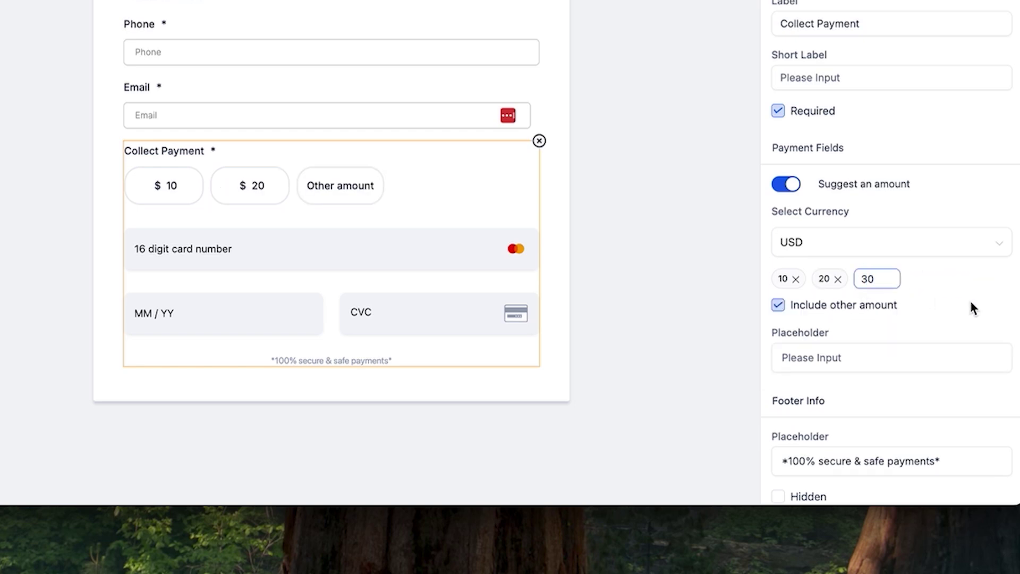
pyautogui.press('Return')
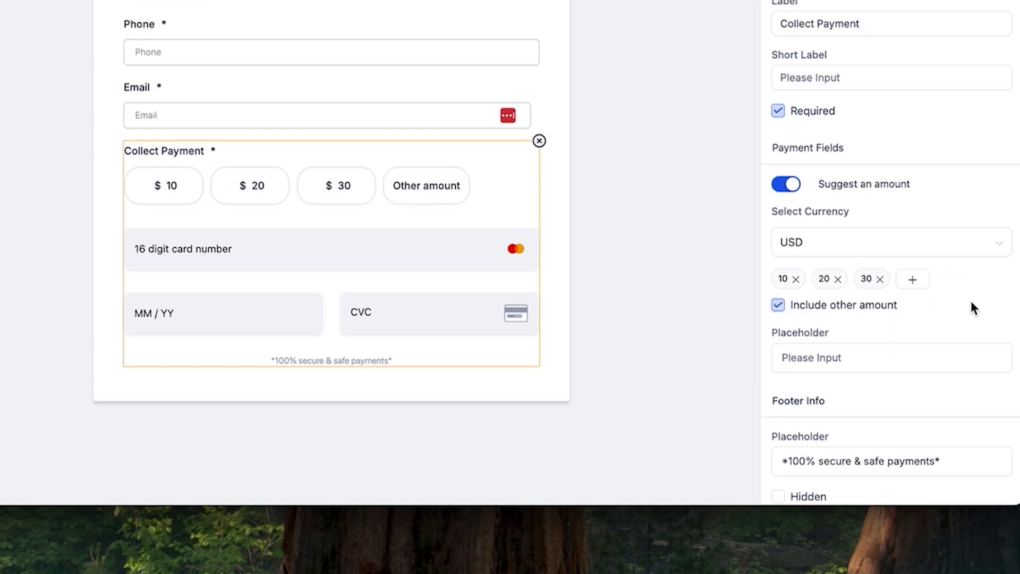
# Toggle the option to include another amount off and on, and review the remaining Collect Payment settings and footer text.
pyautogui.click(836, 311)
pyautogui.click(775, 306)
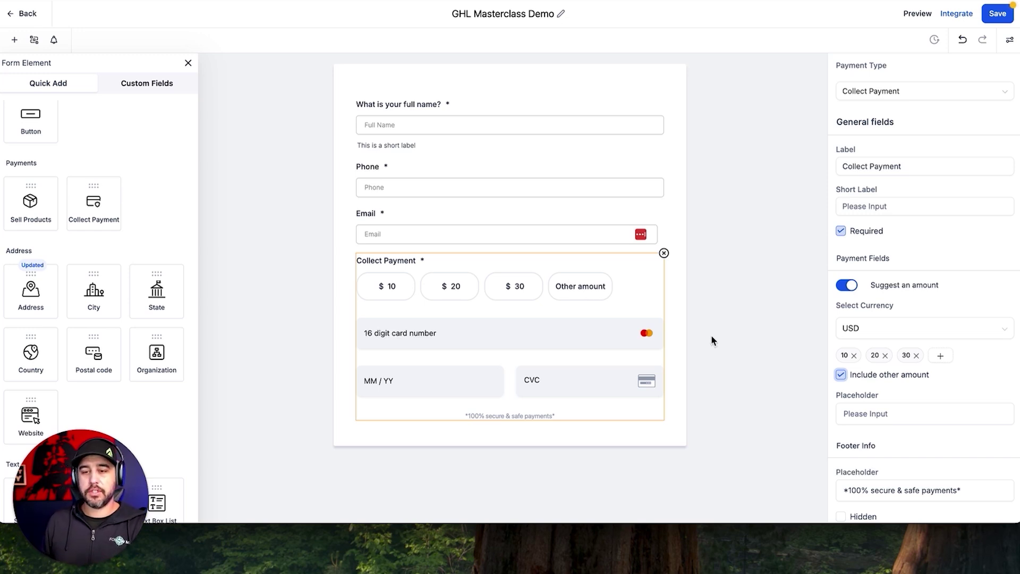
pyautogui.scroll(1, 910, 291)
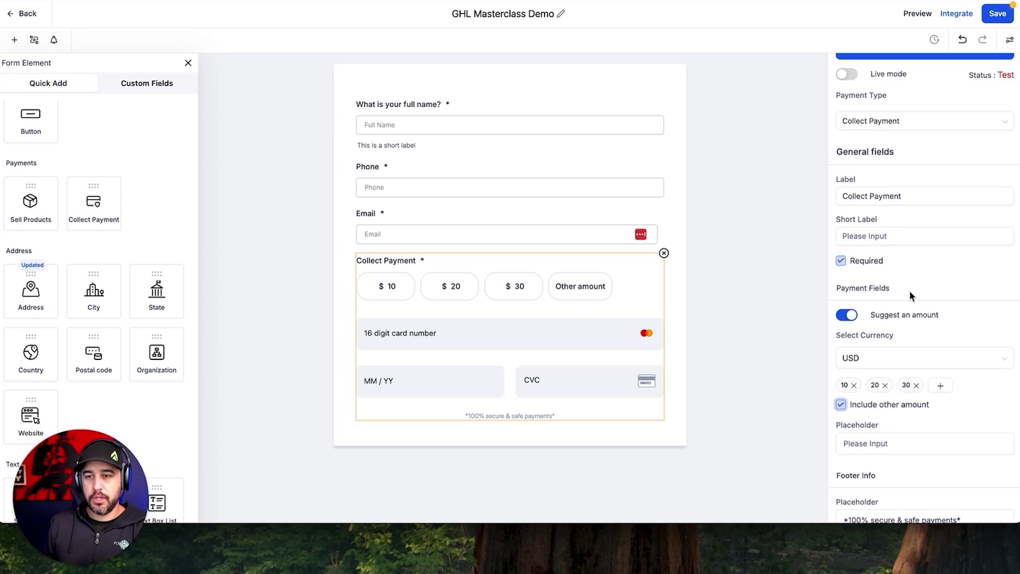
pyautogui.scroll(1, 845, 96)
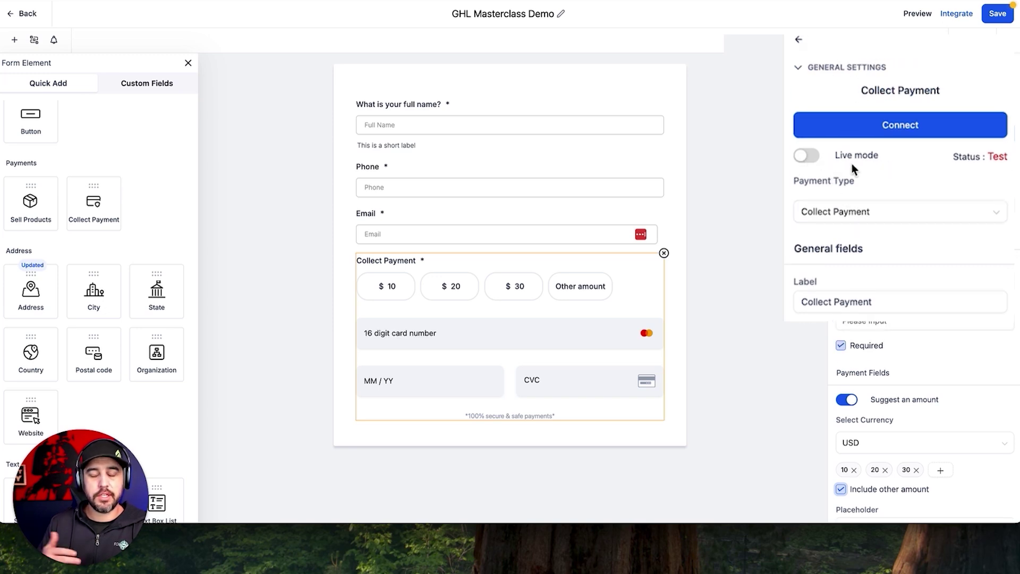
pyautogui.scroll(-3, 886, 170)
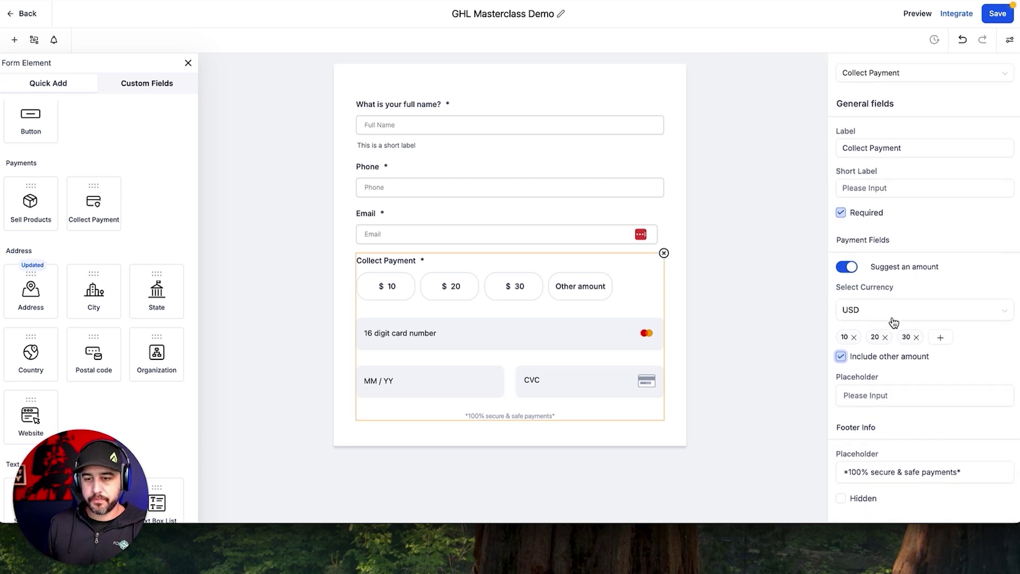
pyautogui.moveTo(970, 472); pyautogui.dragTo(831, 471)
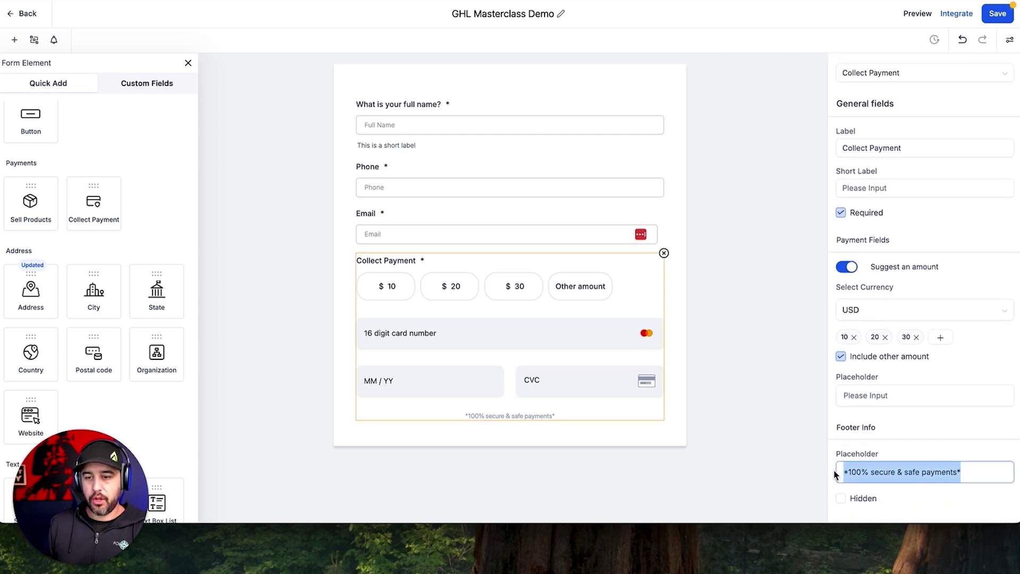
pyautogui.click(872, 423)
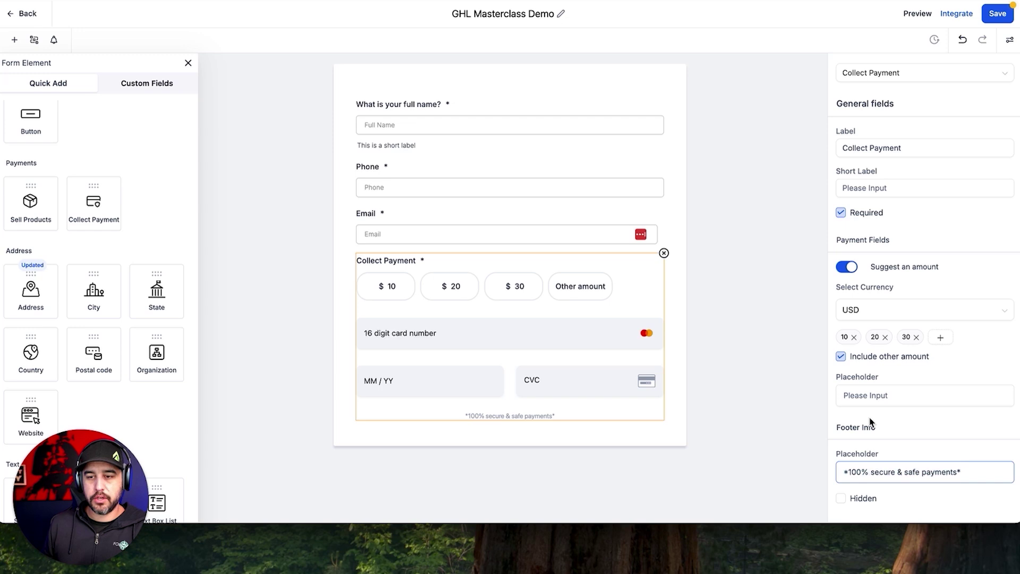
# Replace the Collect Payment element with an Address element below the Email field and open its settings.
pyautogui.click(664, 253)
pyautogui.scroll(-1, 76, 306)
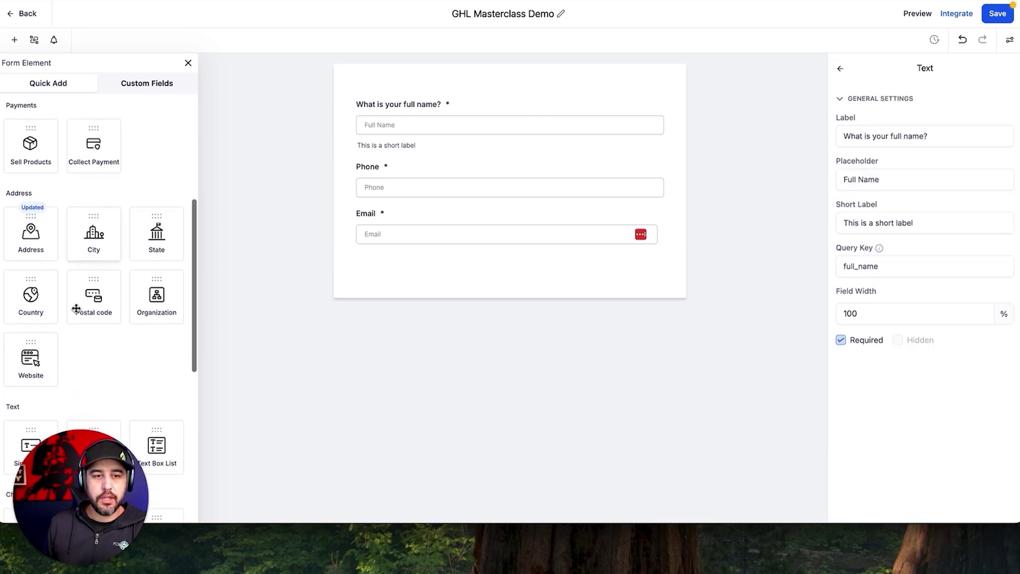
pyautogui.moveTo(32, 228); pyautogui.dragTo(419, 288)
pyautogui.click(430, 312)
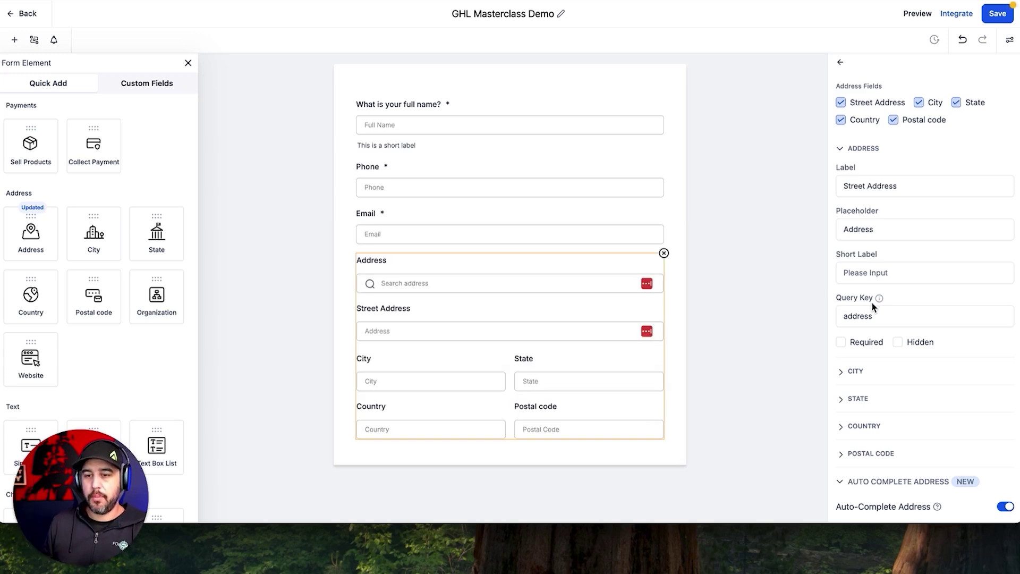
# Make the street address required and expand the City settings of the Address element.
pyautogui.click(841, 342)
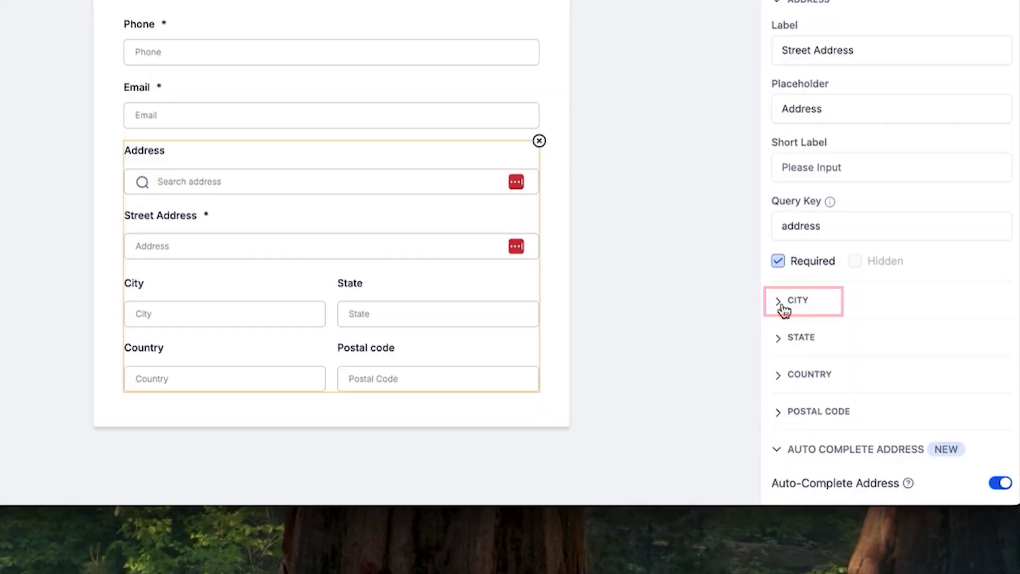
pyautogui.click(784, 306)
pyautogui.scroll(-3, 820, 312)
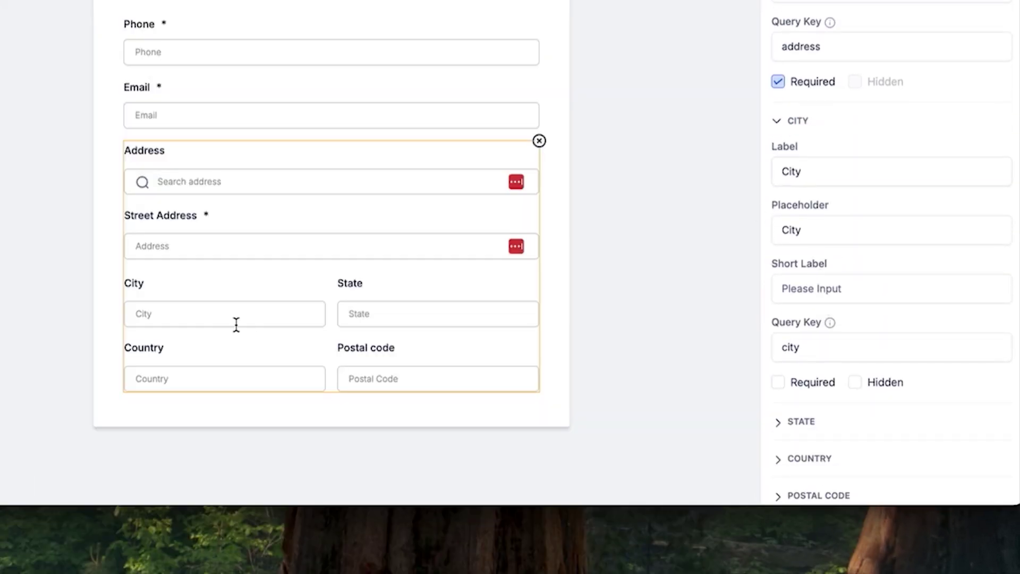
# Look over the City settings and remove the Address element from the form.
pyautogui.click(888, 218)
pyautogui.scroll(-2, 872, 219)
pyautogui.click(67, 157)
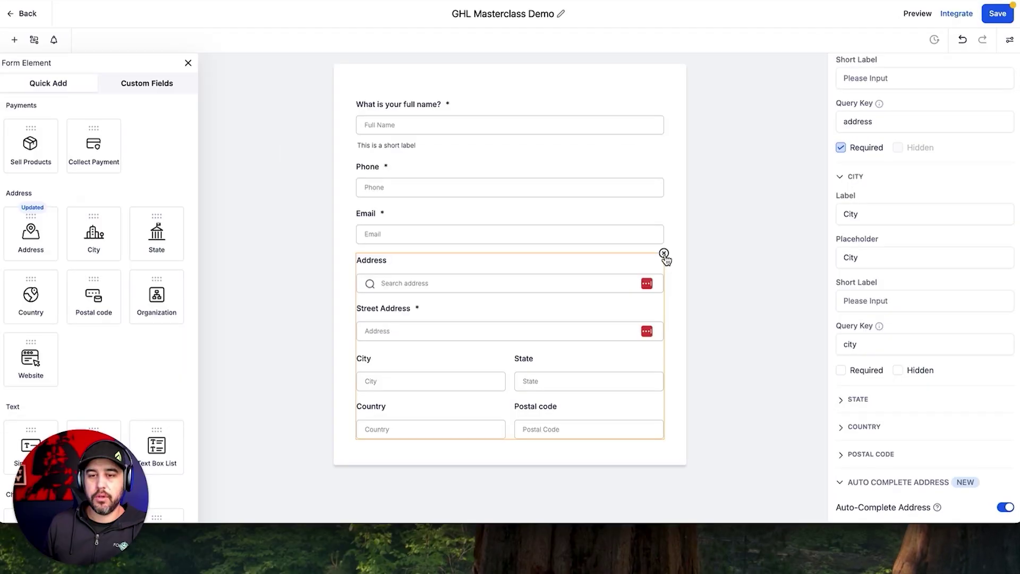
pyautogui.click(539, 141)
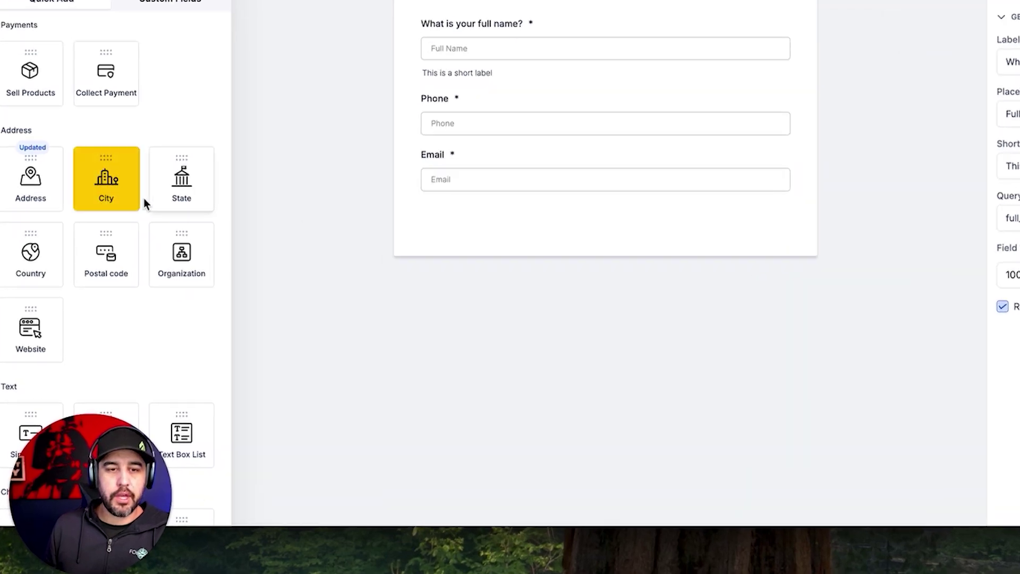
# Add City and State elements below the Email field, with State above City, and open the State field's settings.
pyautogui.moveTo(102, 199); pyautogui.dragTo(433, 255)
pyautogui.moveTo(181, 181); pyautogui.dragTo(498, 285)
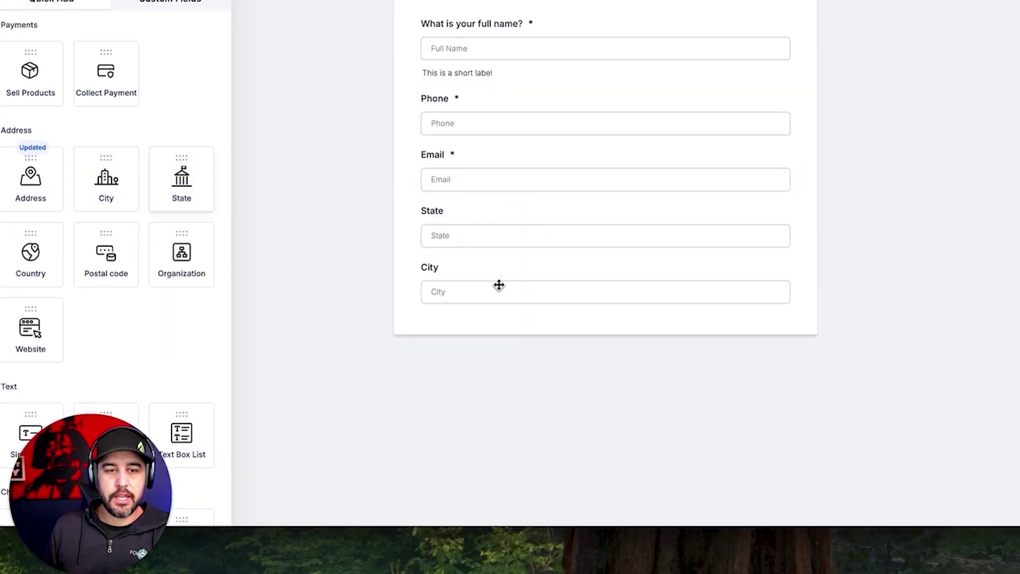
pyautogui.scroll(-1, 226, 263)
pyautogui.click(505, 236)
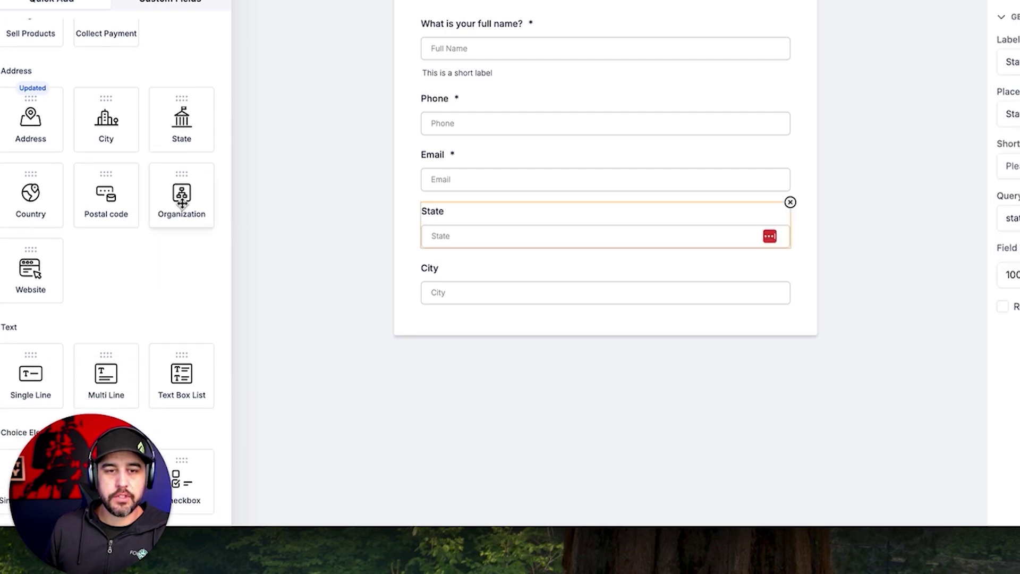
# Add an Organization element between State and City, look over its settings and remove it.
pyautogui.moveTo(181, 197); pyautogui.dragTo(494, 319)
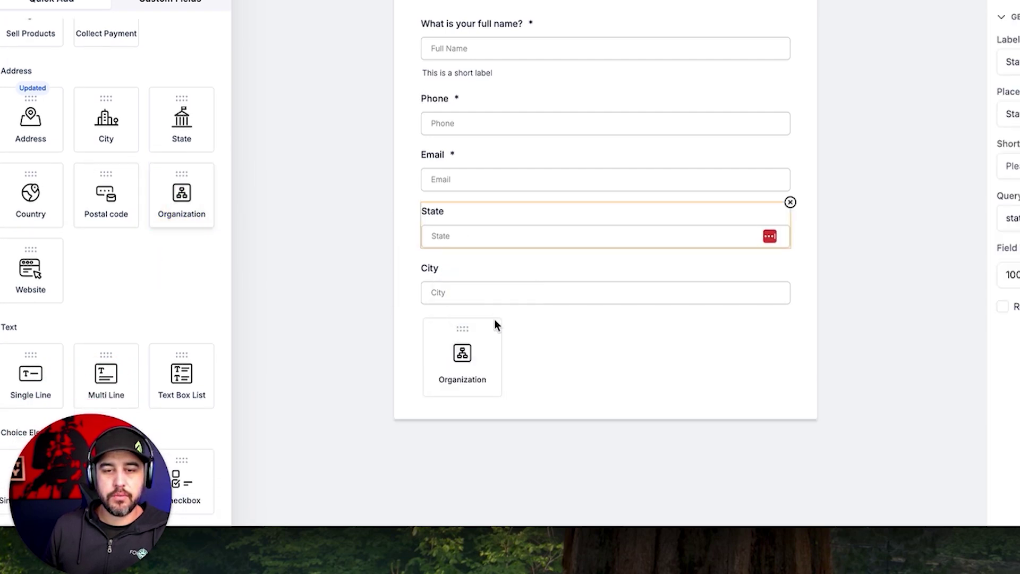
pyautogui.click(479, 292)
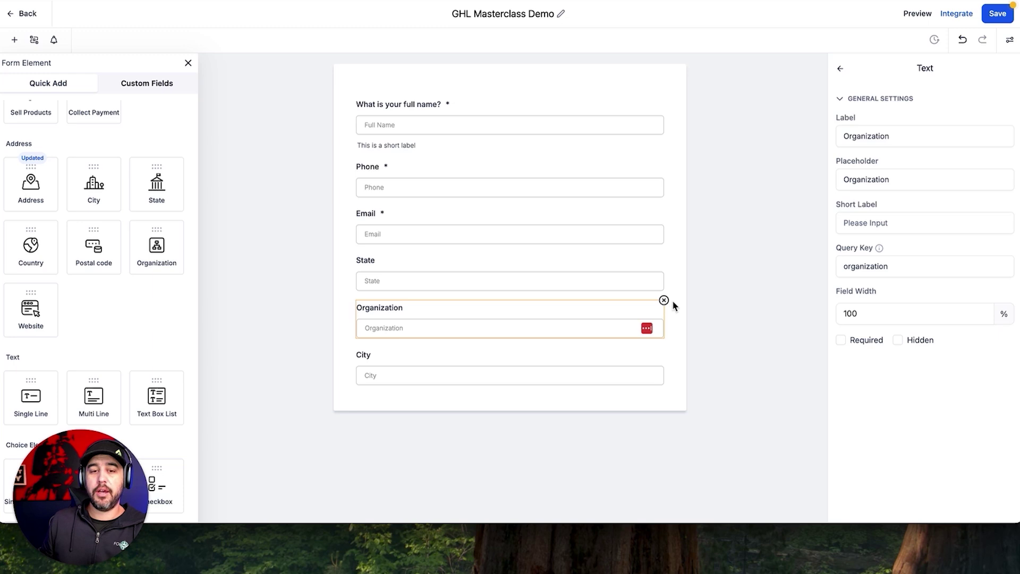
pyautogui.click(753, 302)
pyautogui.click(546, 322)
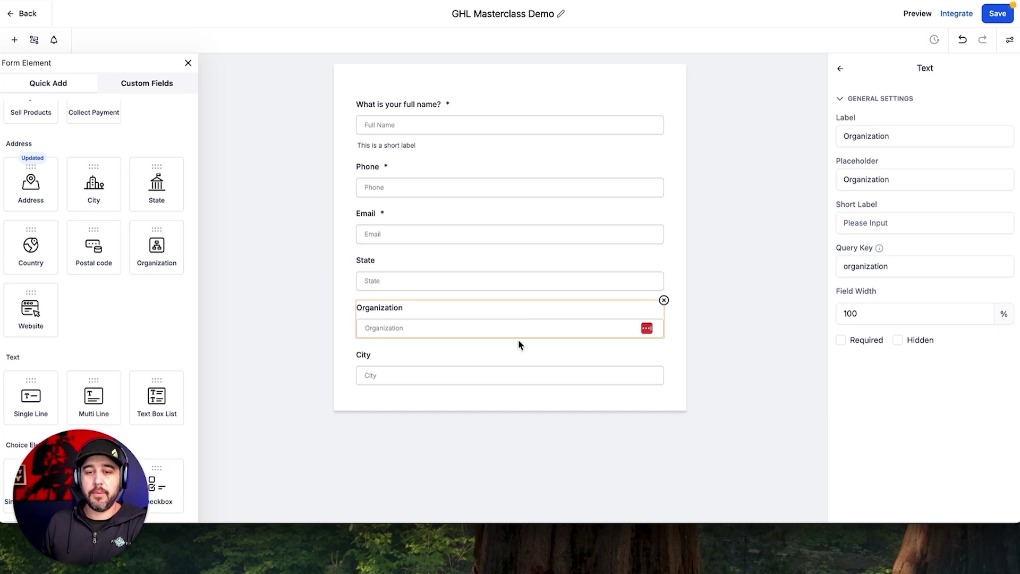
pyautogui.click(664, 302)
# Add a Single Line text element below the City field and open its settings at the label.
pyautogui.scroll(-3, 159, 317)
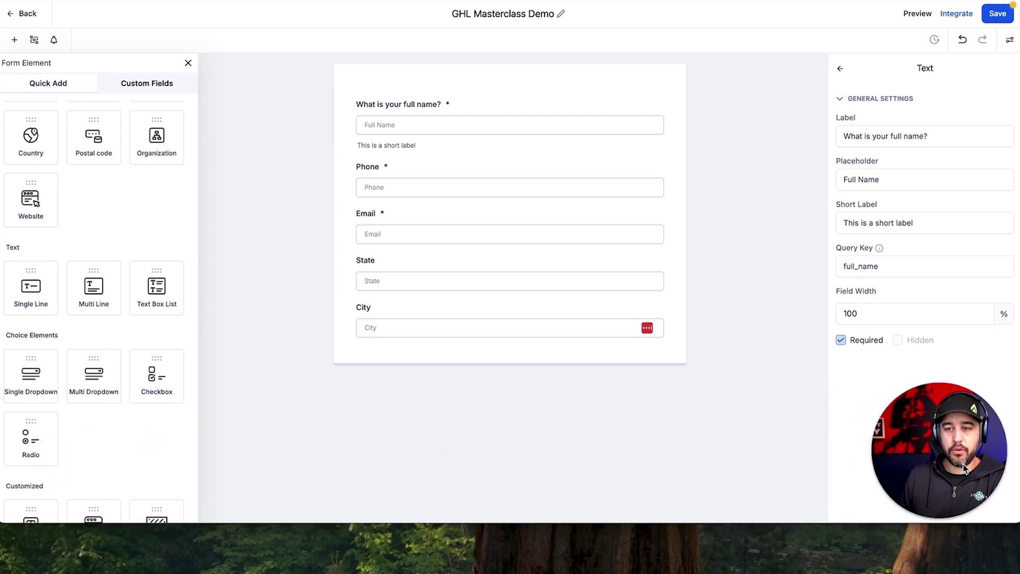
pyautogui.moveTo(31, 289); pyautogui.dragTo(456, 382)
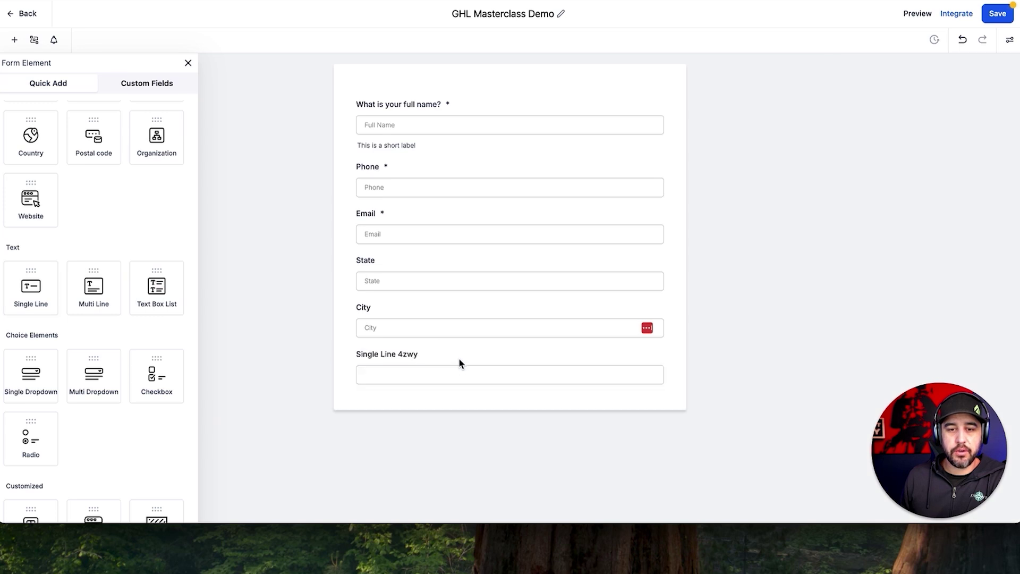
pyautogui.click(445, 368)
pyautogui.click(876, 178)
pyautogui.moveTo(911, 137); pyautogui.dragTo(832, 139)
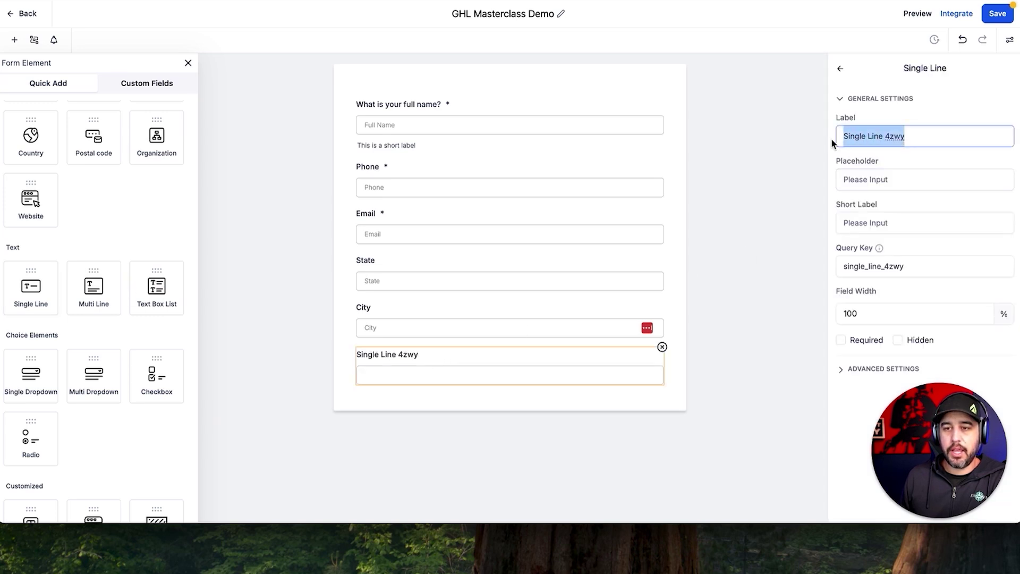
# Expand the Single Line element's advanced settings and examine its custom field name, unique key and field width.
pyautogui.click(854, 369)
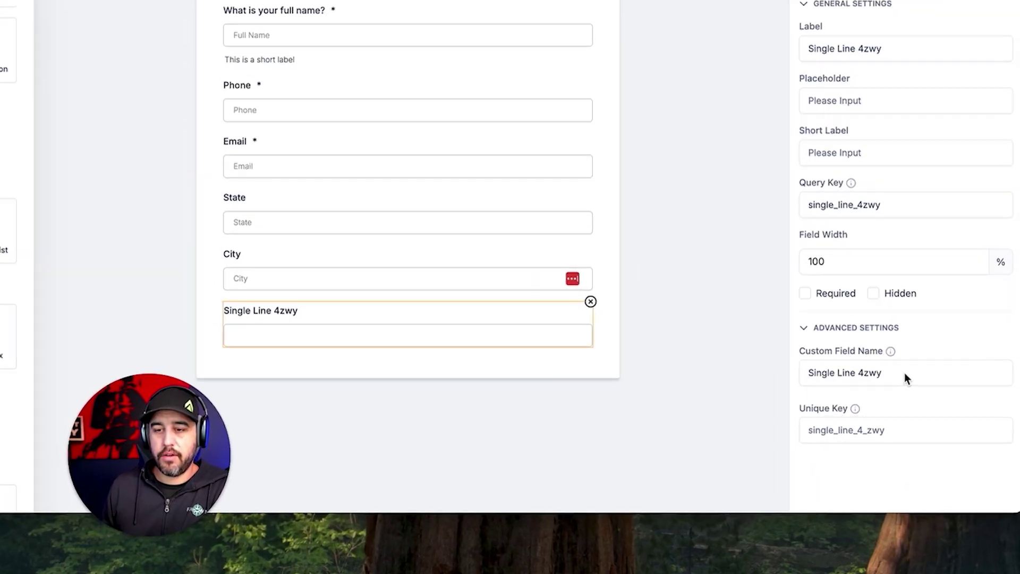
pyautogui.moveTo(886, 372); pyautogui.dragTo(770, 380)
pyautogui.click(897, 435)
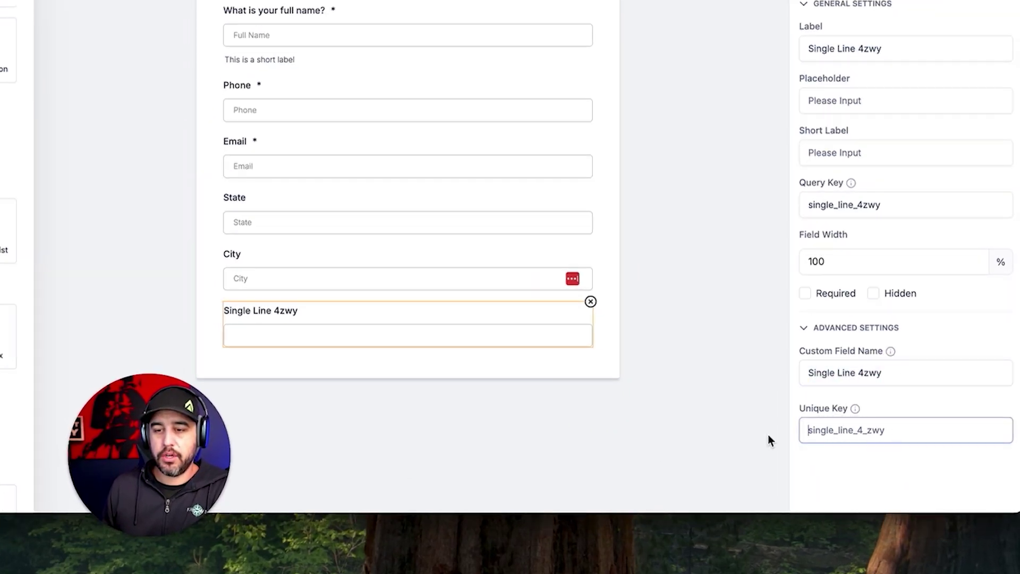
pyautogui.click(836, 262)
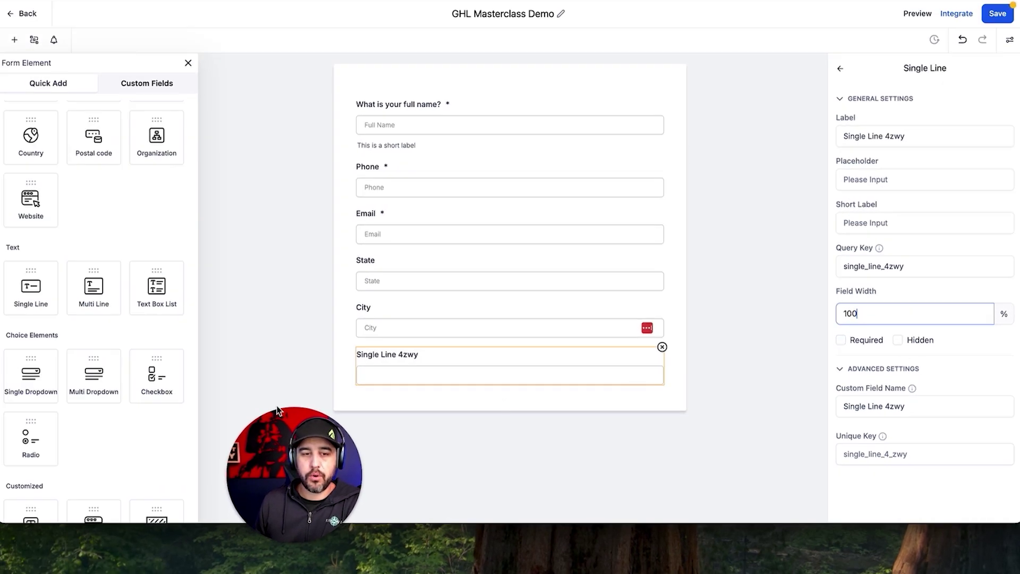
# Add Multi Line and Text Box List elements between City and the Single Line field, and open the Text Box List settings.
pyautogui.moveTo(96, 308); pyautogui.dragTo(466, 415)
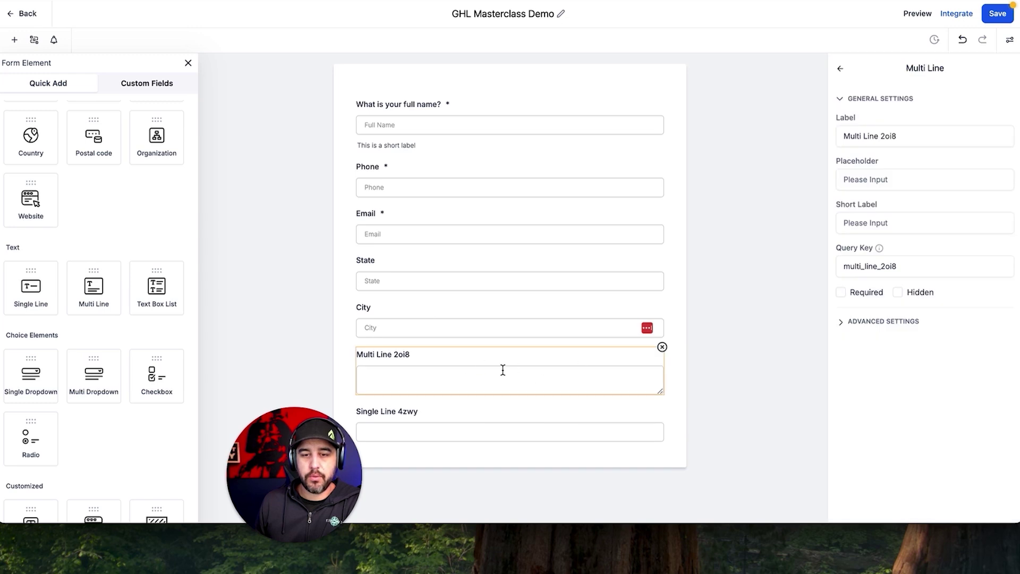
pyautogui.moveTo(157, 287); pyautogui.dragTo(429, 396)
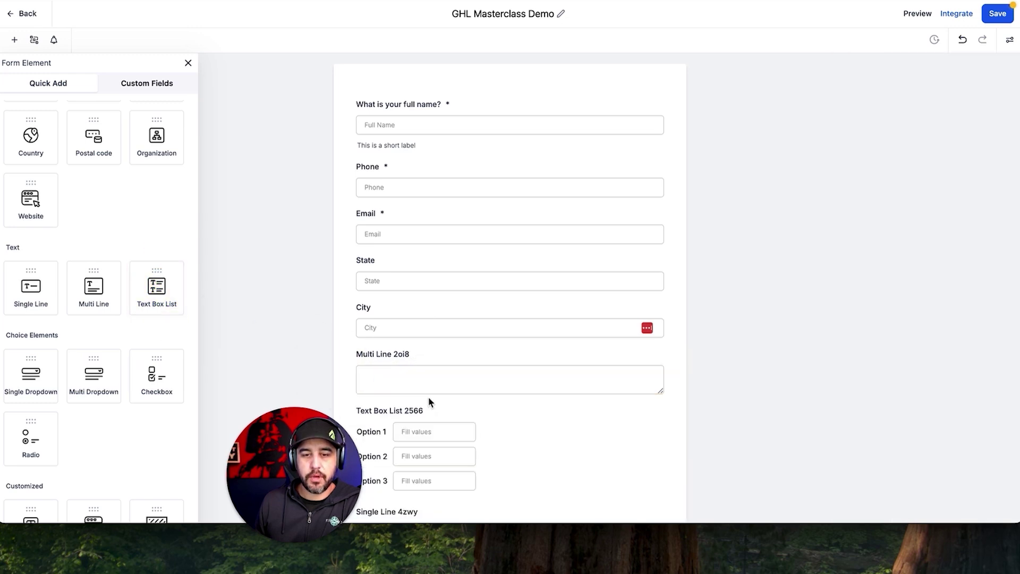
pyautogui.scroll(-1, 428, 397)
pyautogui.click(515, 365)
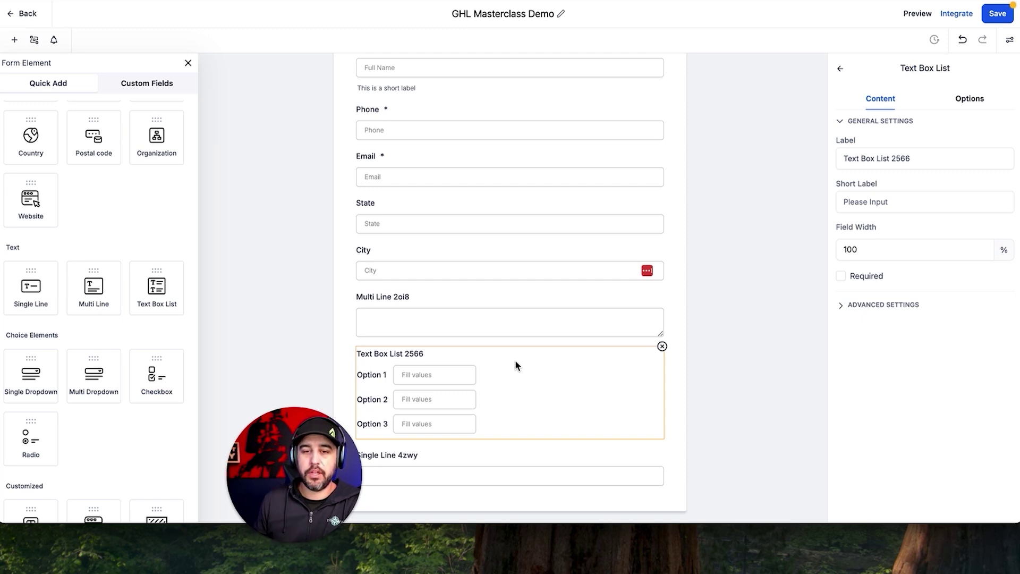
# Remove the Text Box List, Multi Line and Single Line elements from the form.
pyautogui.click(664, 348)
pyautogui.click(639, 369)
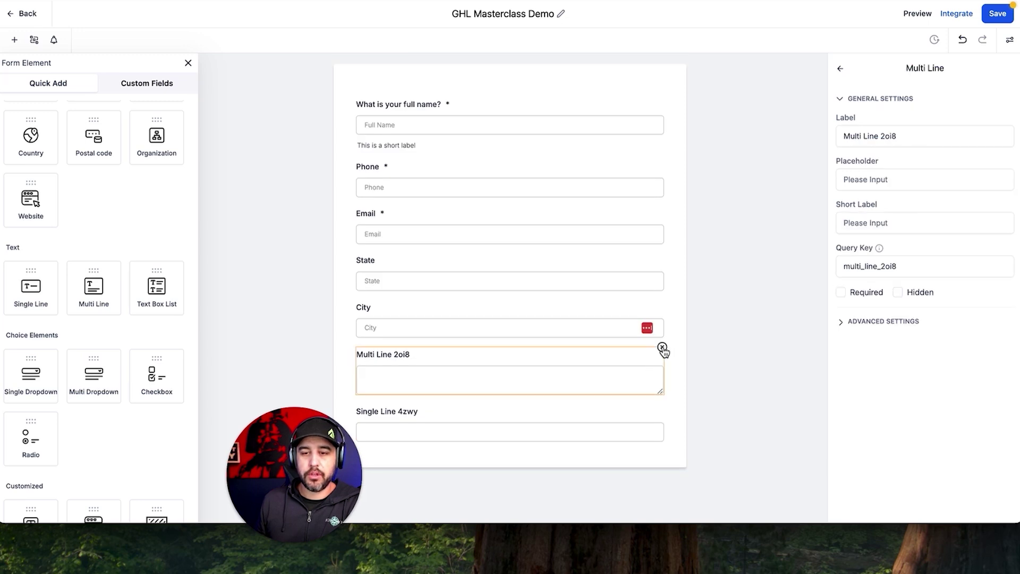
pyautogui.click(662, 347)
pyautogui.click(642, 370)
pyautogui.click(662, 347)
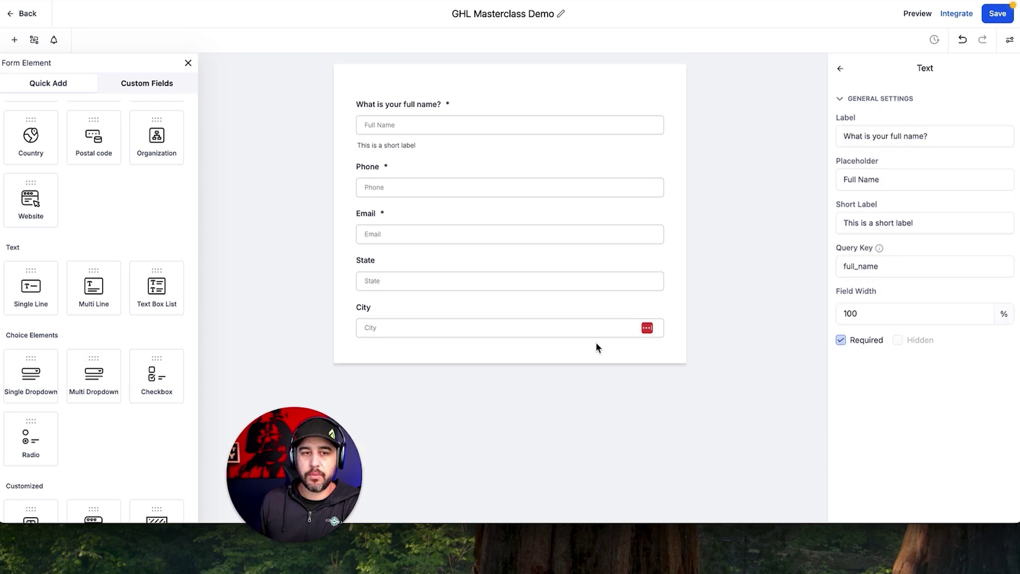
# Add an Image element above the full name field, load GHLM BK.PNG from the Logos folder and save the form.
pyautogui.scroll(-5, 96, 240)
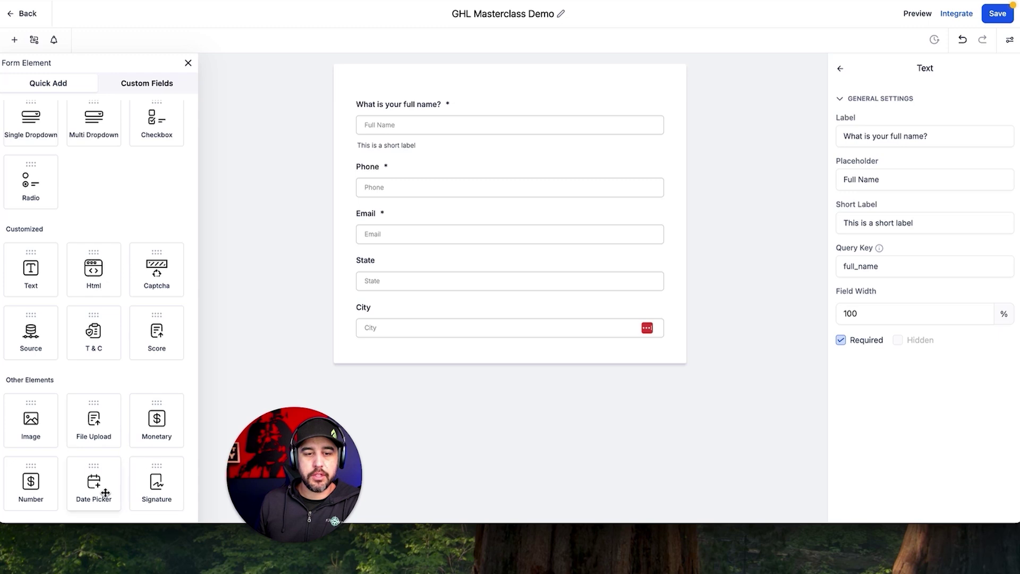
pyautogui.click(37, 418)
pyautogui.moveTo(37, 418); pyautogui.dragTo(419, 106)
pyautogui.click(383, 106)
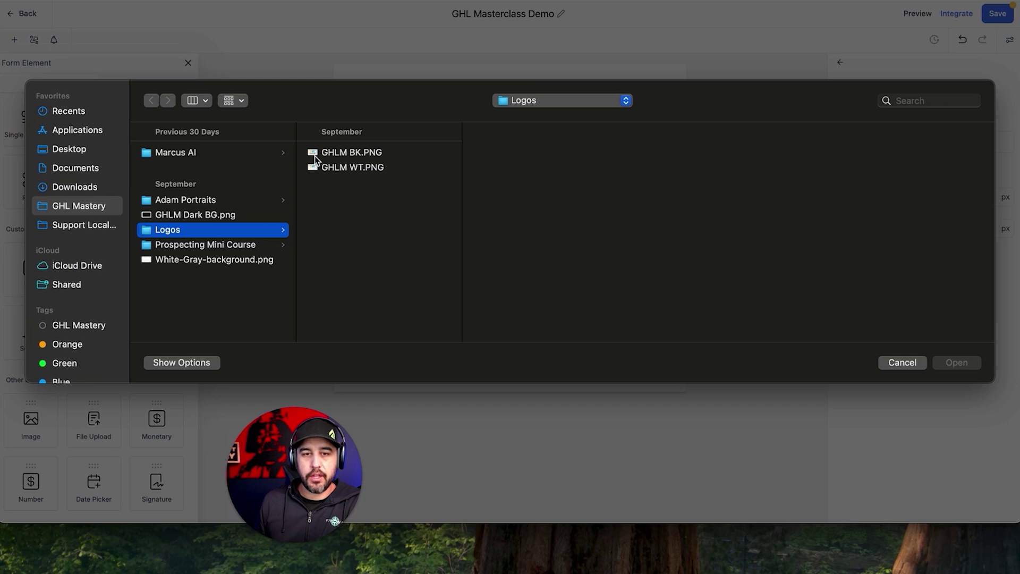
pyautogui.doubleClick(315, 154)
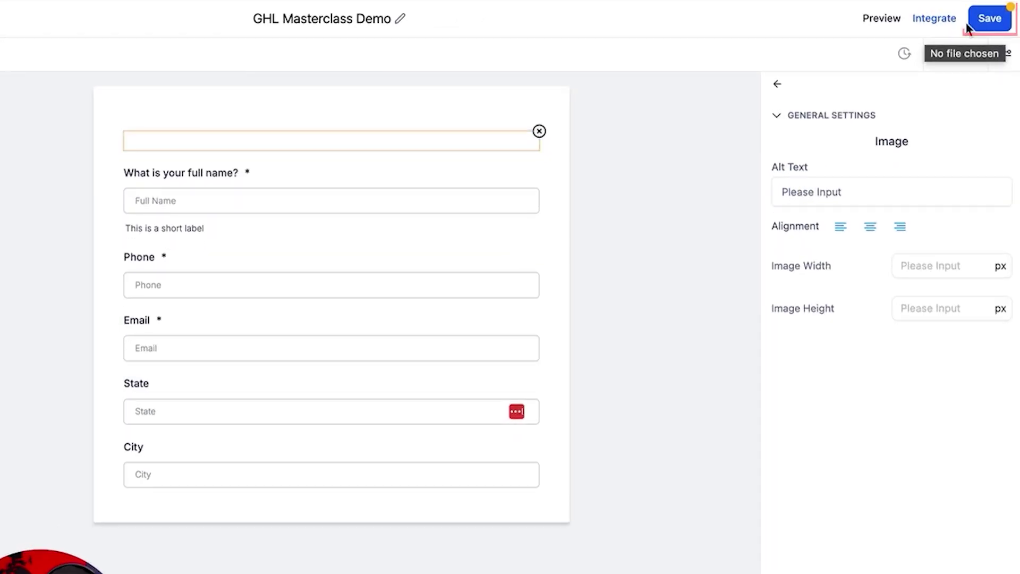
pyautogui.click(997, 13)
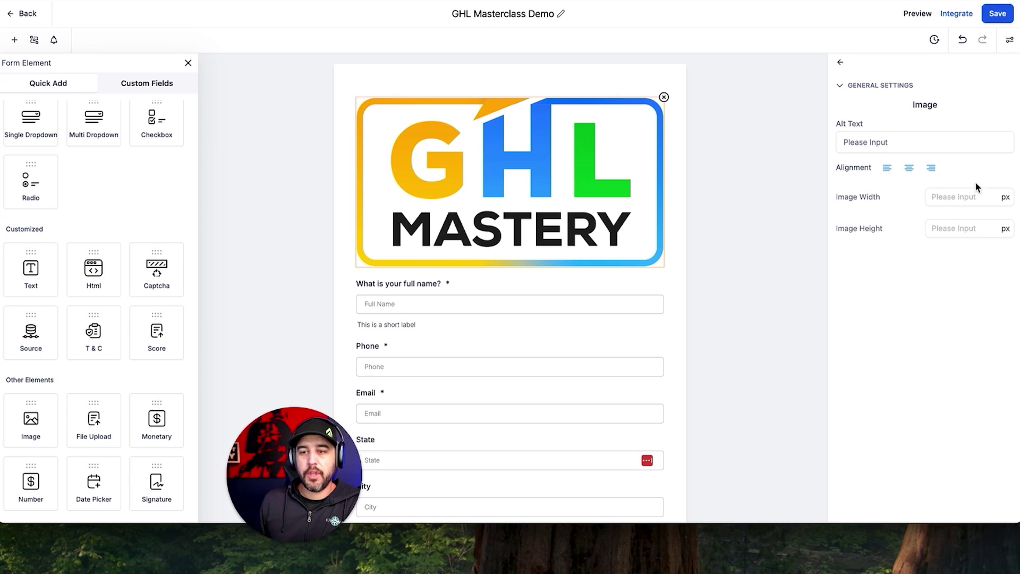
# Set the logo image's width to 250 px and deselect it.
pyautogui.click(961, 204)
pyautogui.write('250')
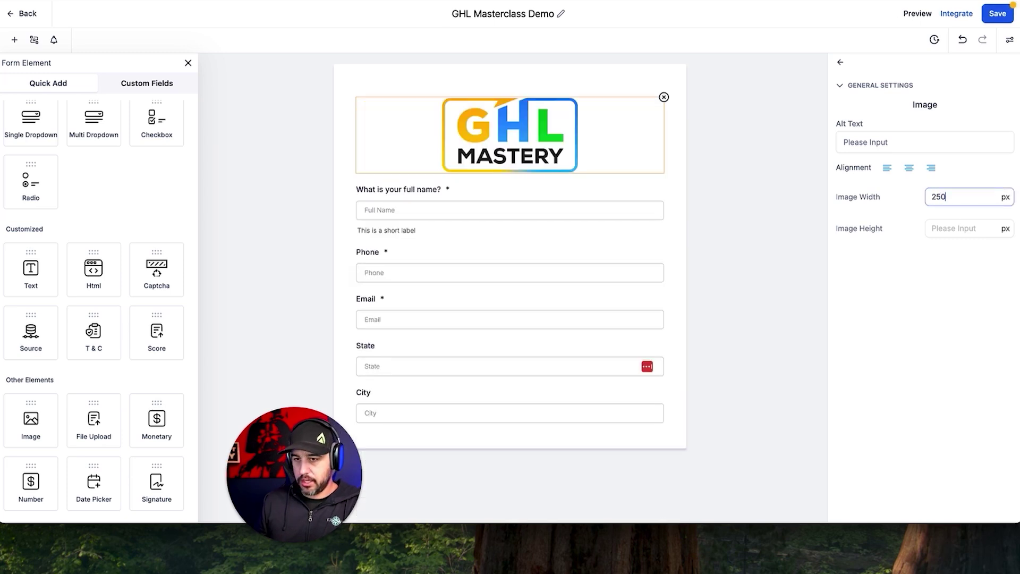
pyautogui.click(761, 247)
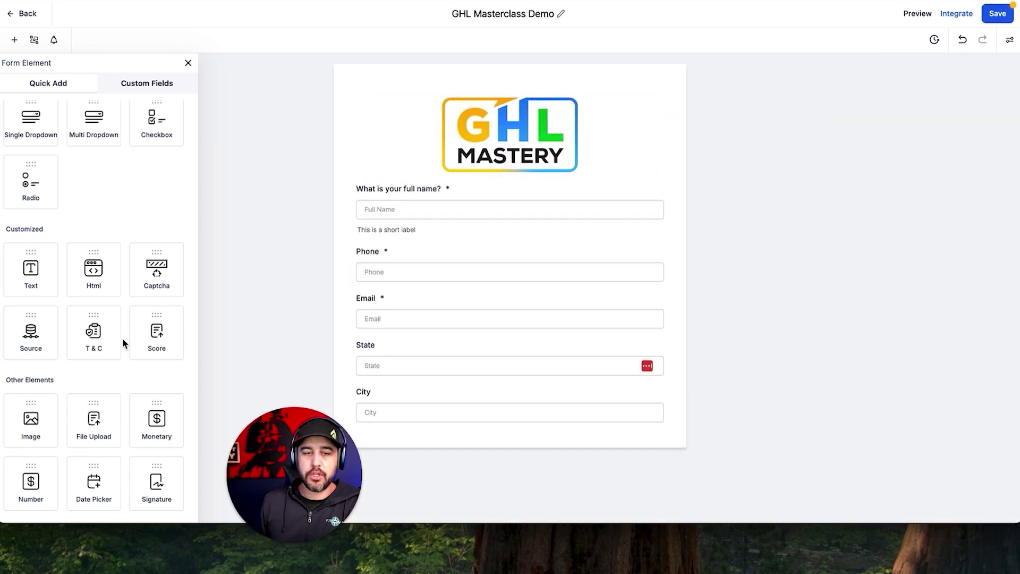
# Add the Checkbox ABC contact custom field from Additional Info below the City field.
pyautogui.scroll(1, 119, 350)
pyautogui.scroll(-1, 120, 352)
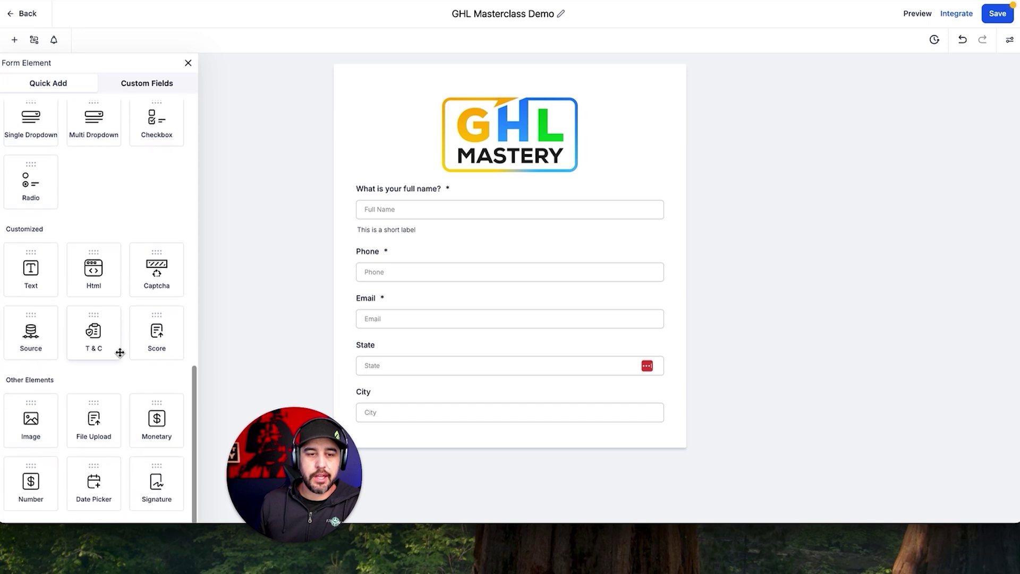
pyautogui.scroll(10, 119, 350)
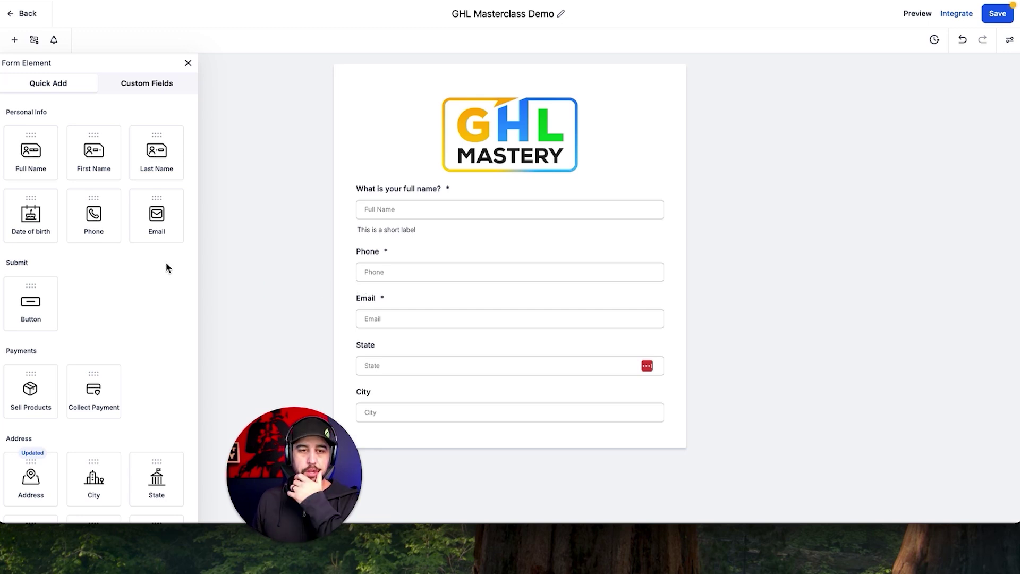
pyautogui.click(146, 88)
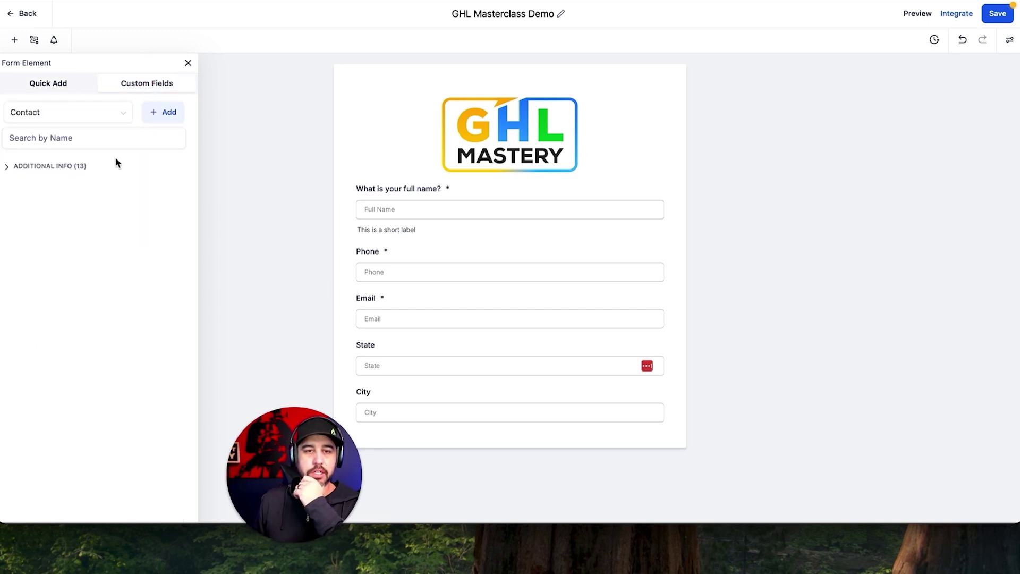
pyautogui.click(50, 166)
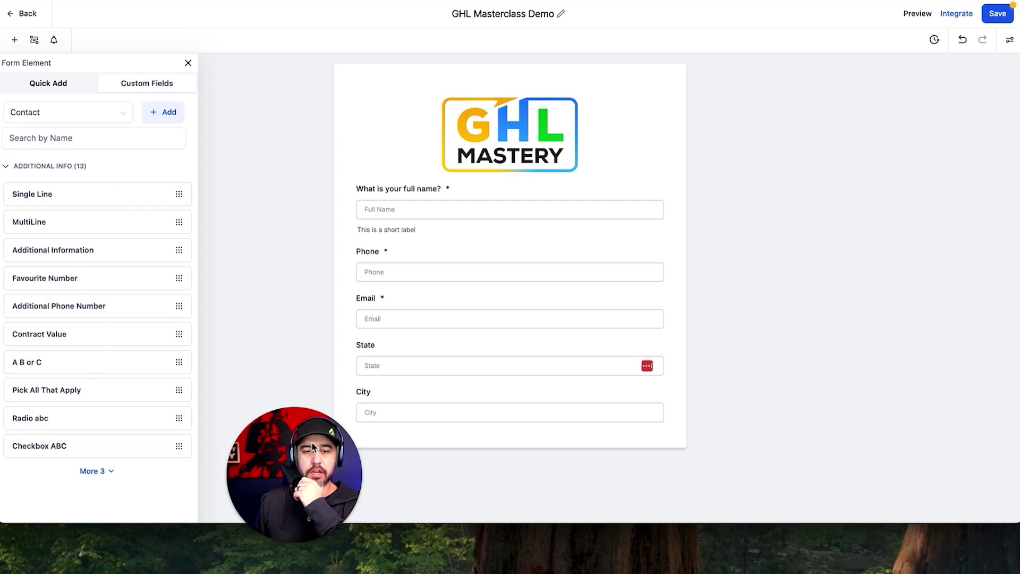
pyautogui.moveTo(302, 444); pyautogui.dragTo(980, 468)
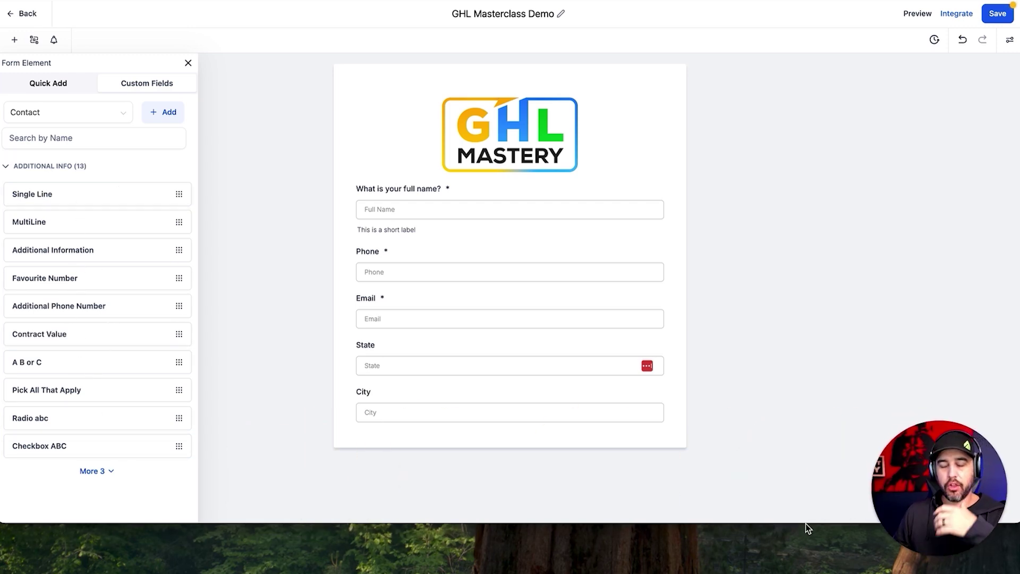
pyautogui.moveTo(61, 447); pyautogui.dragTo(463, 440)
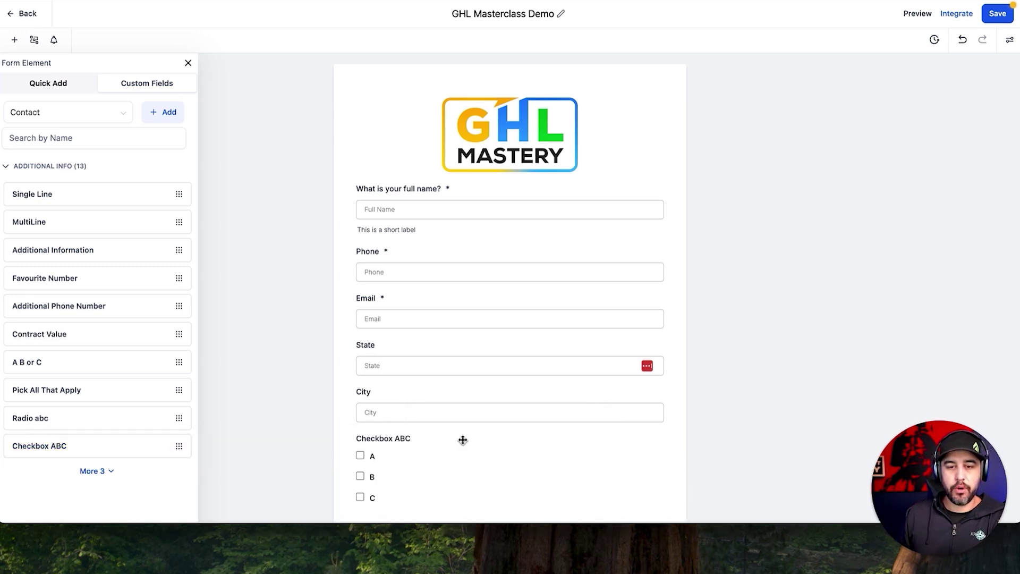
pyautogui.scroll(-1, 444, 413)
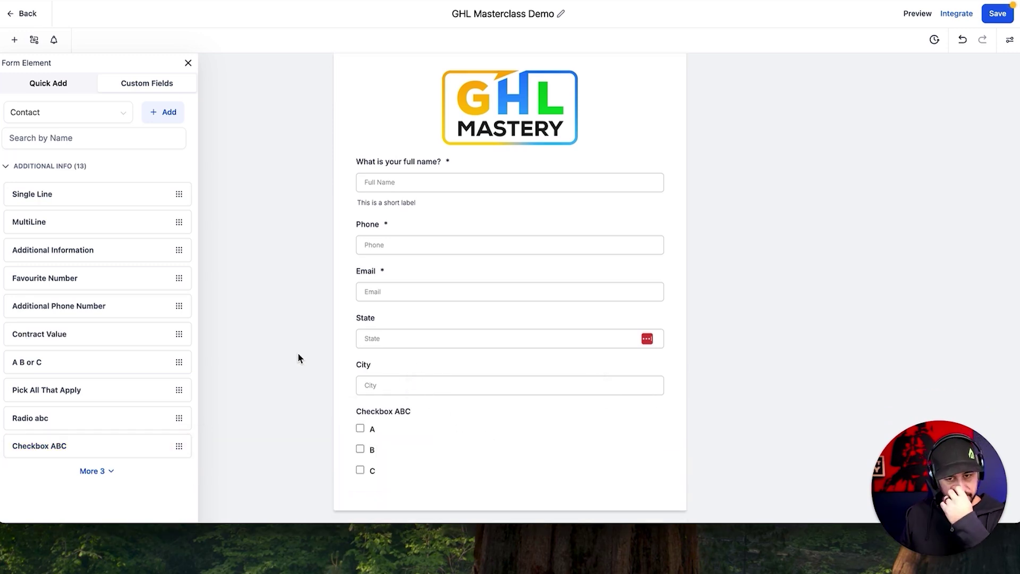
# Switch the custom fields to Opportunity and add the Service Type field from Project Info between City and Checkbox ABC.
pyautogui.click(64, 136)
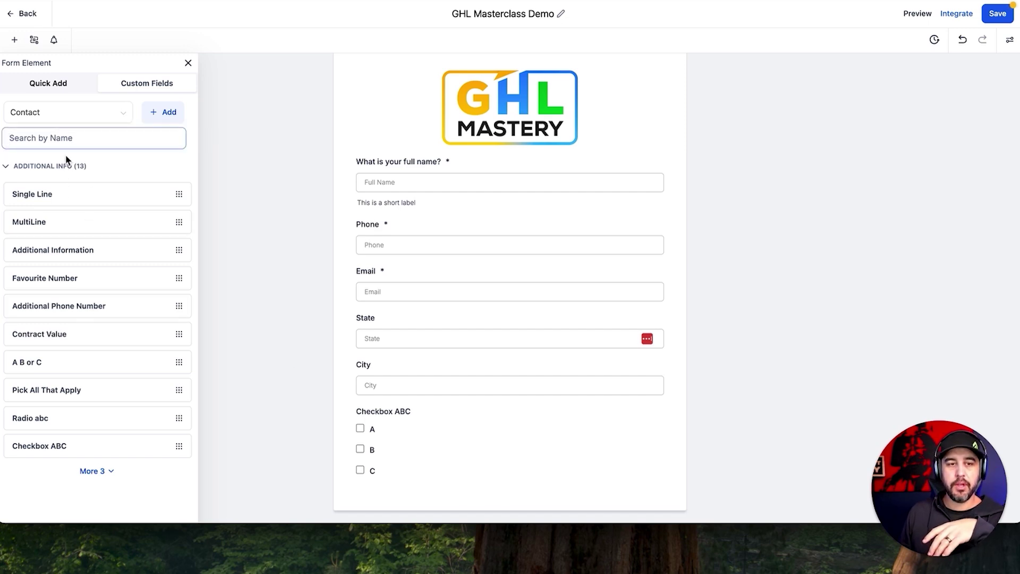
pyautogui.click(62, 166)
pyautogui.click(121, 160)
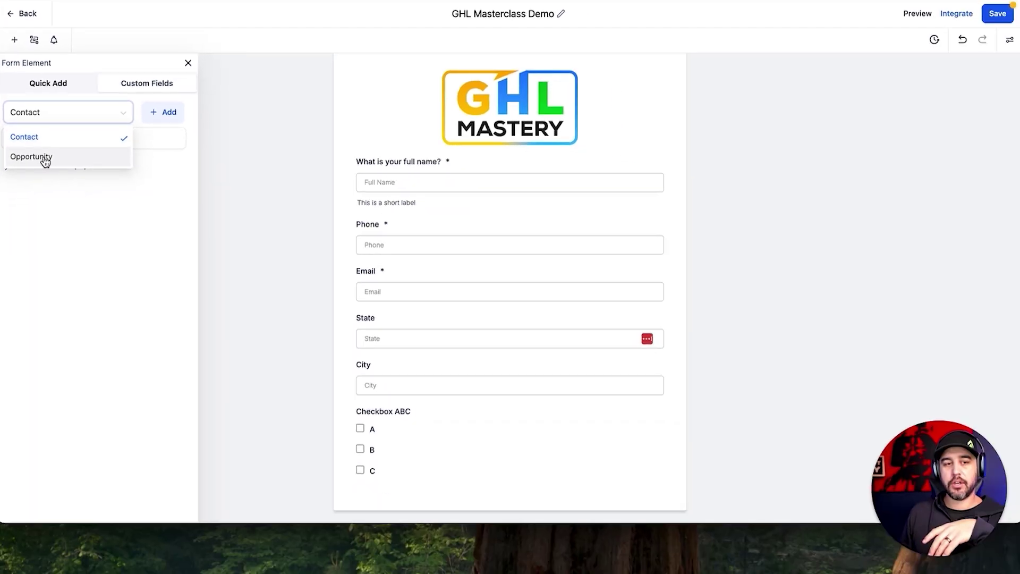
pyautogui.click(45, 158)
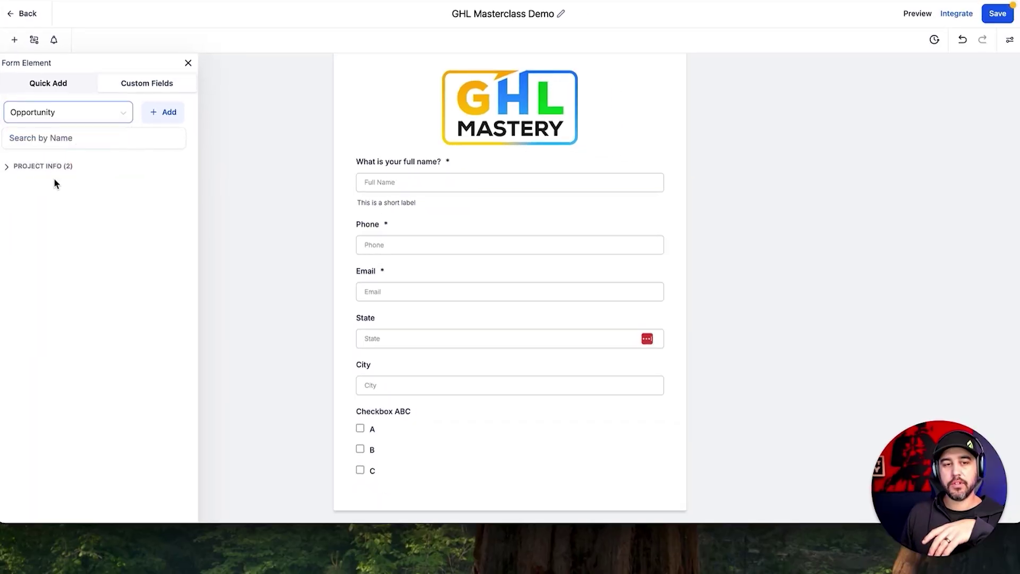
pyautogui.click(47, 173)
pyautogui.moveTo(39, 222)
pyautogui.mouseDown()
pyautogui.moveTo(161, 301)
pyautogui.moveTo(418, 426)
pyautogui.mouseUp()
# Configure the Service Type opportunity with Sales / Lead Gen Pipeline, stage 001. New Lead, status Open and value 5000, and save the form.
pyautogui.scroll(-2, 420, 404)
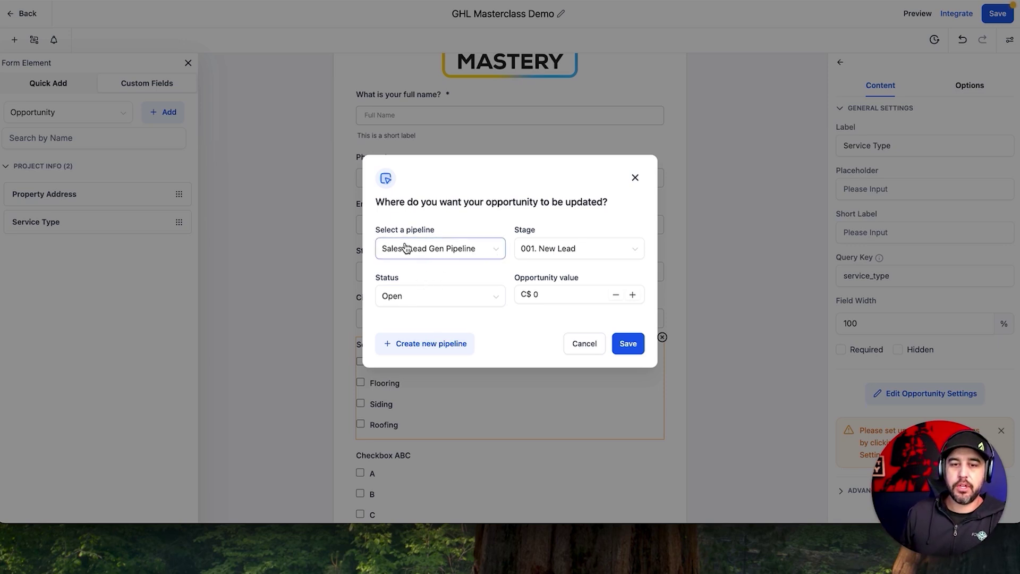
pyautogui.write('5000')
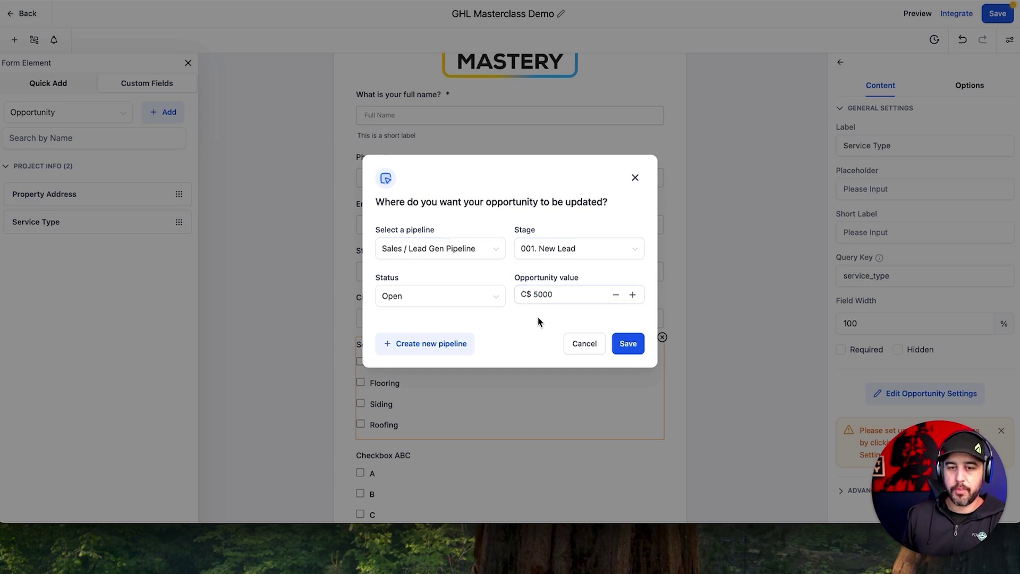
pyautogui.click(456, 296)
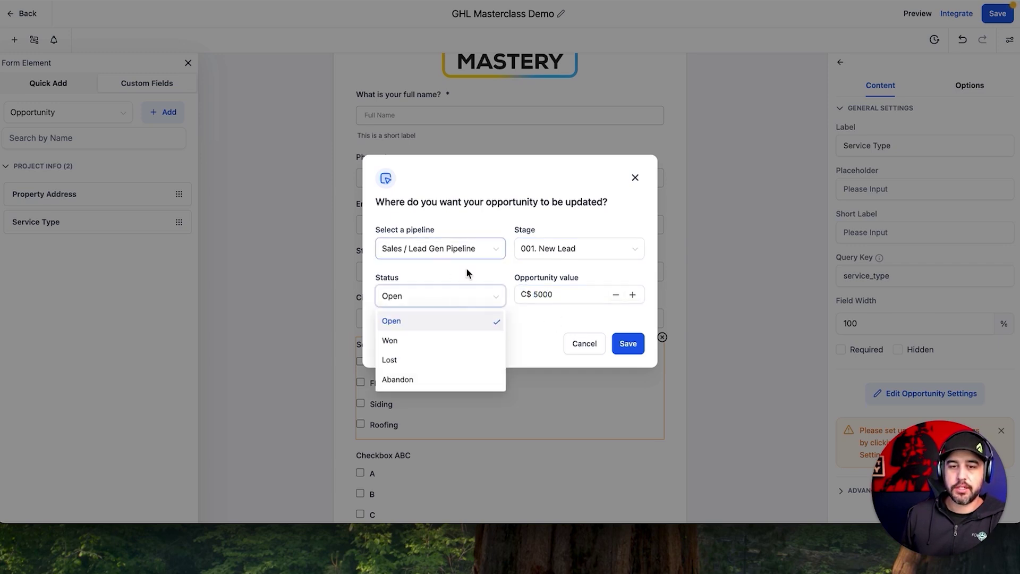
pyautogui.click(467, 273)
pyautogui.click(574, 248)
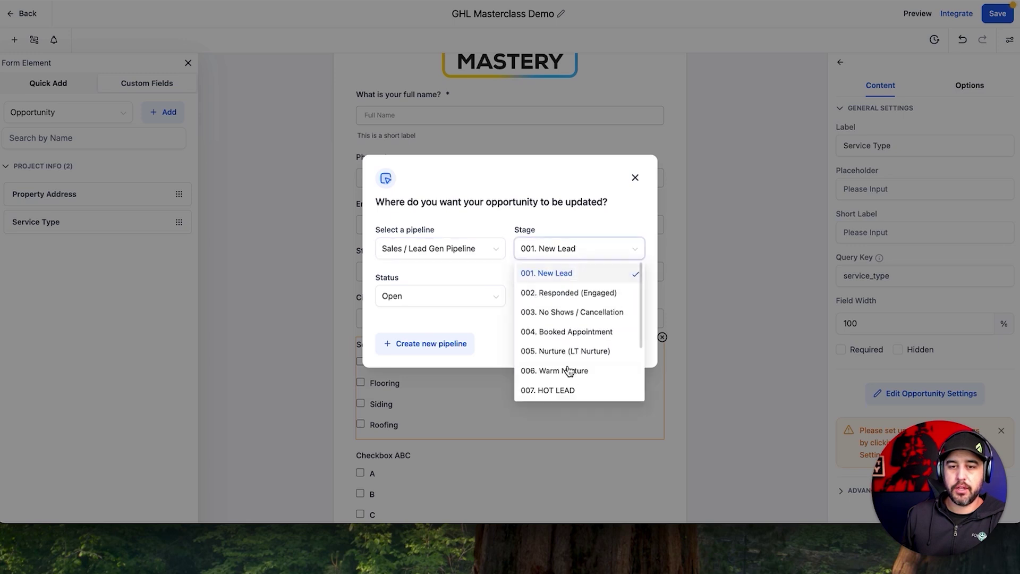
pyautogui.click(515, 229)
pyautogui.click(627, 341)
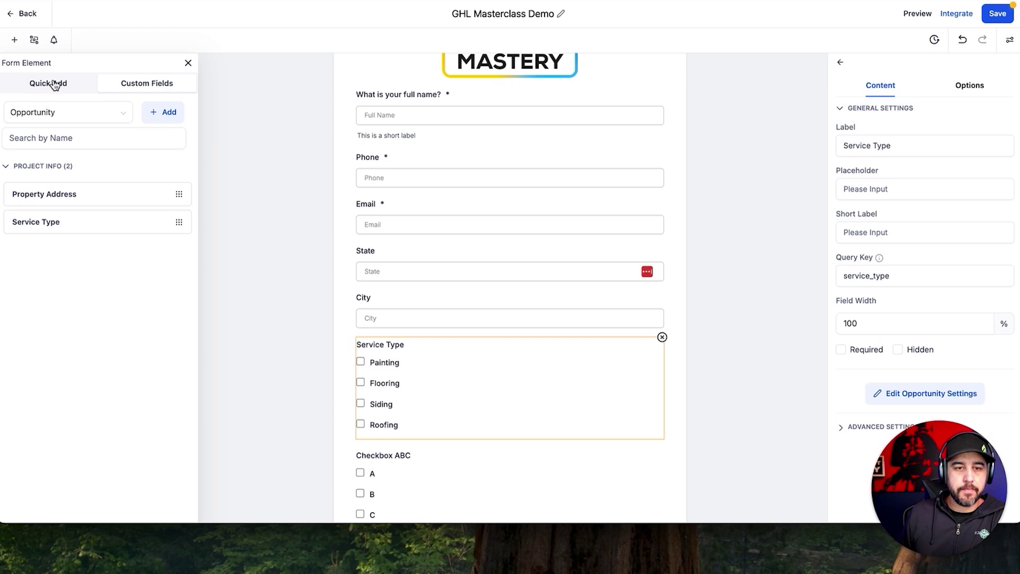
pyautogui.click(237, 222)
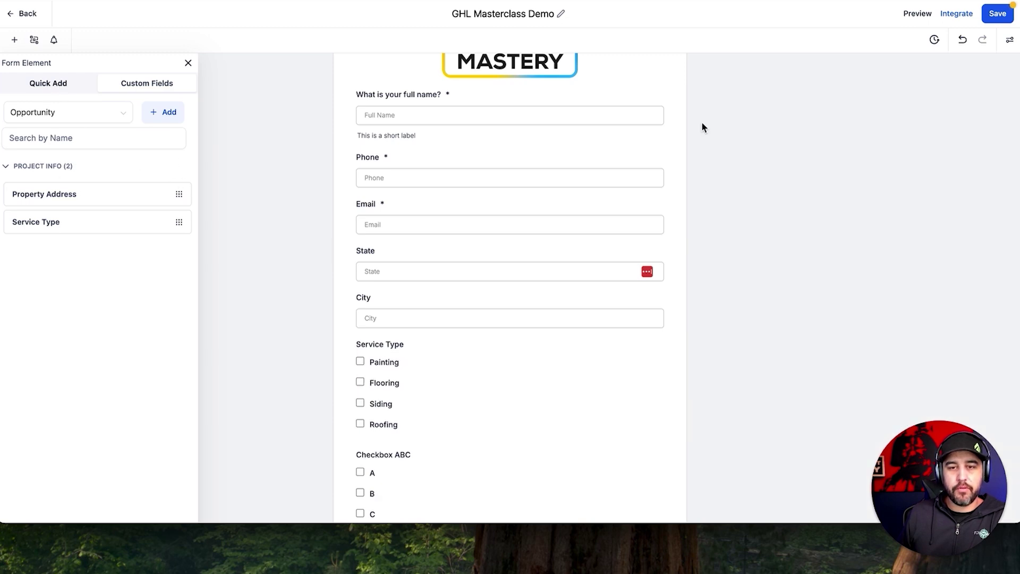
pyautogui.scroll(3, 801, 118)
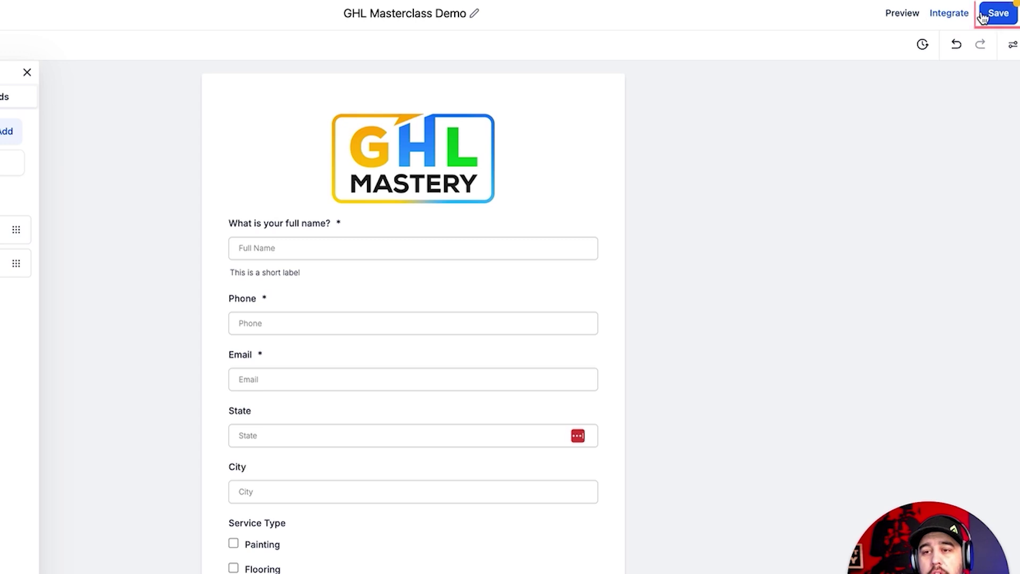
pyautogui.click(983, 17)
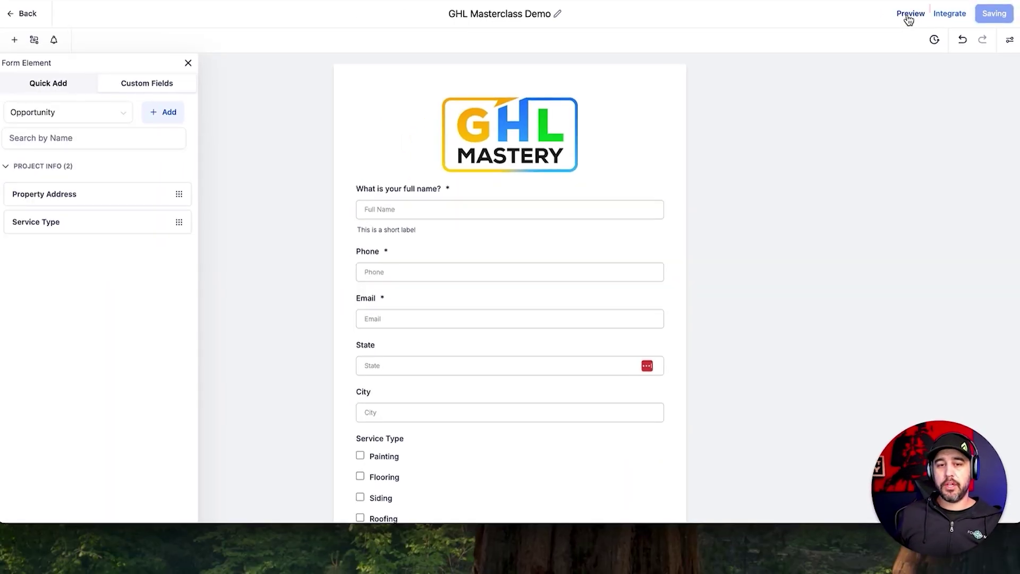
# Preview the form, review it from the logo down to the Submit button and close the preview.
pyautogui.click(910, 14)
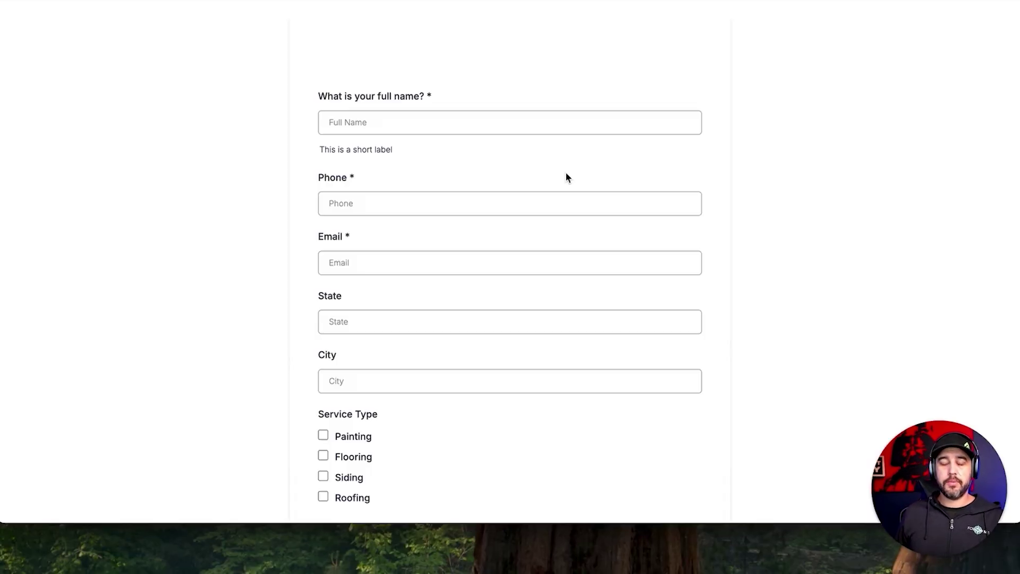
pyautogui.scroll(-4, 446, 273)
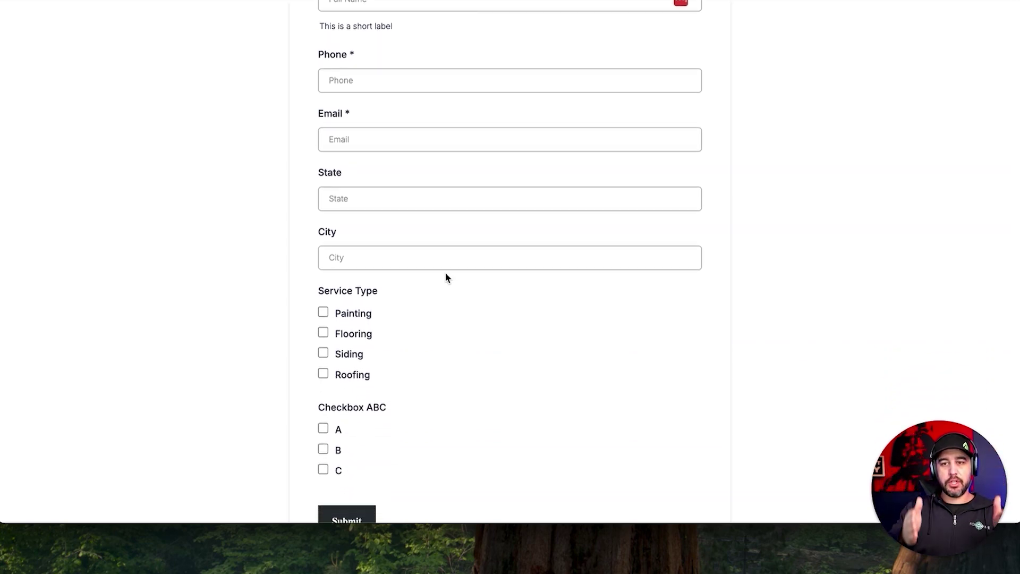
pyautogui.scroll(-1, 446, 278)
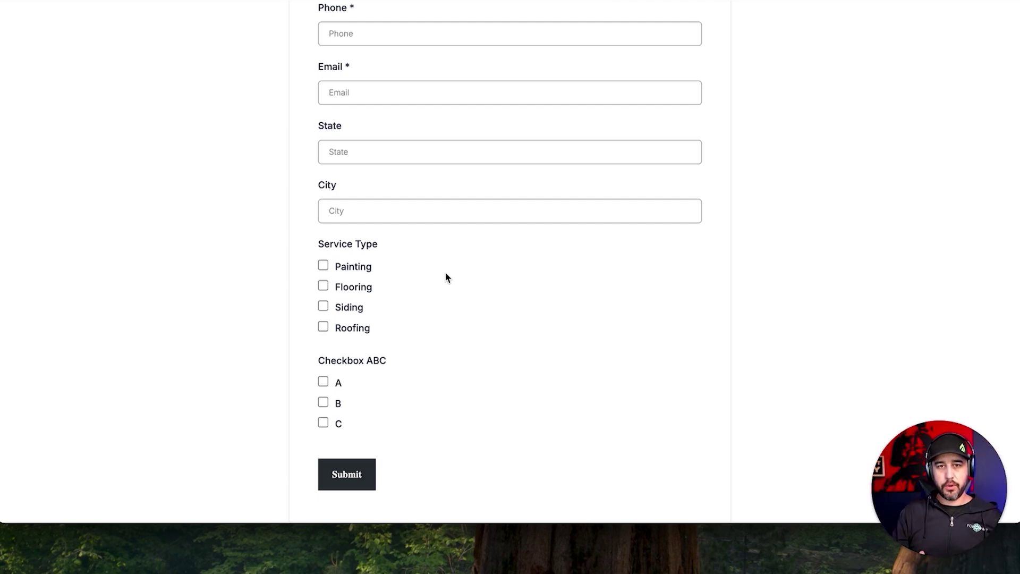
pyautogui.scroll(5, 446, 277)
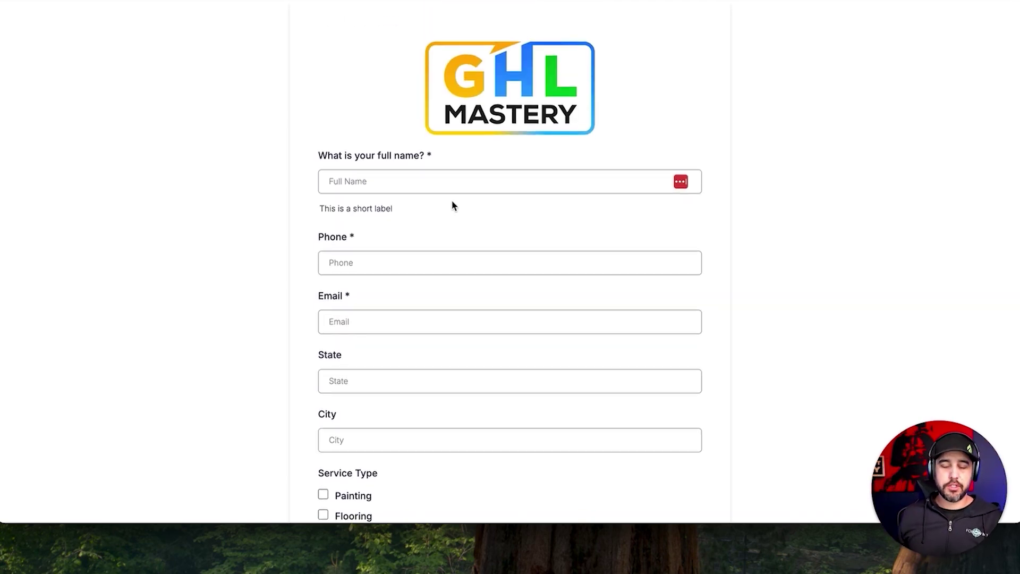
pyautogui.scroll(-5, 452, 206)
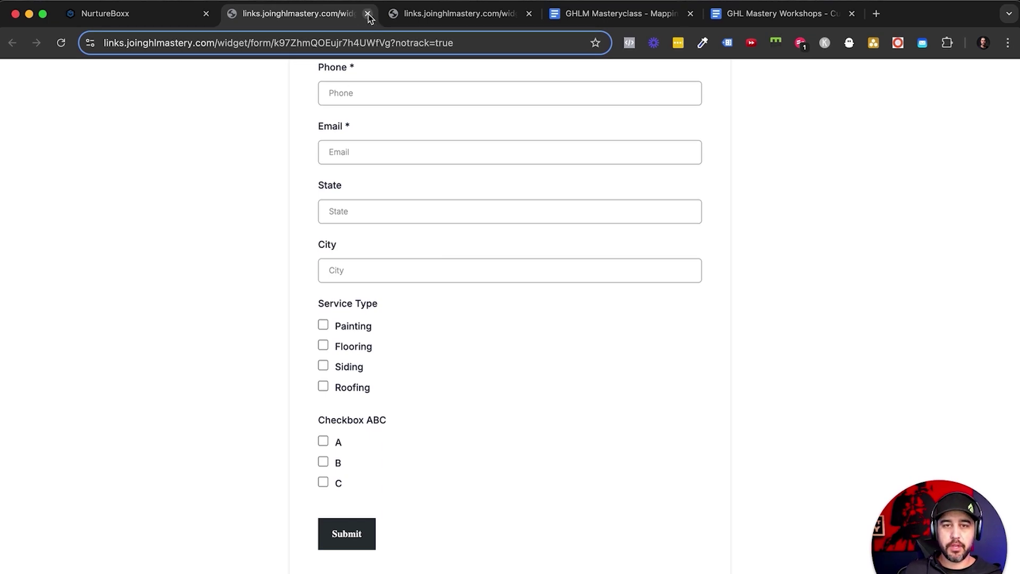
pyautogui.click(369, 13)
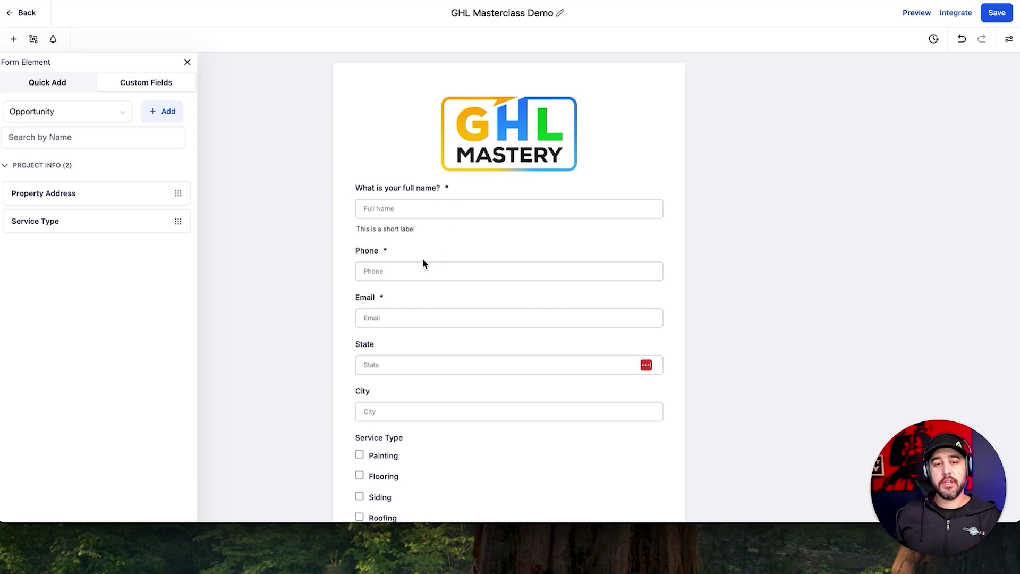
# Examine the general settings of the Phone and Email fields, including their required and validation options.
pyautogui.click(407, 272)
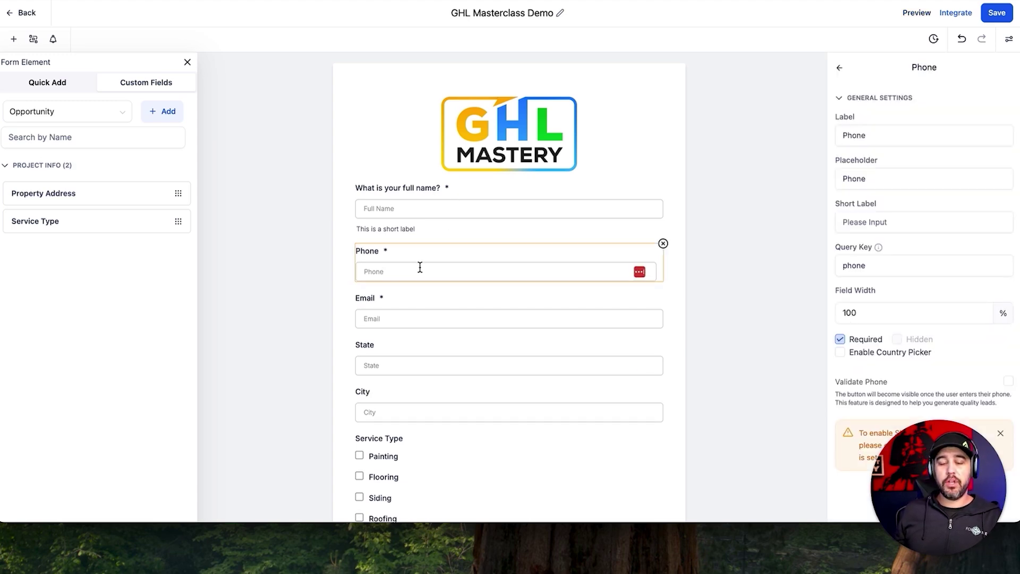
pyautogui.click(424, 309)
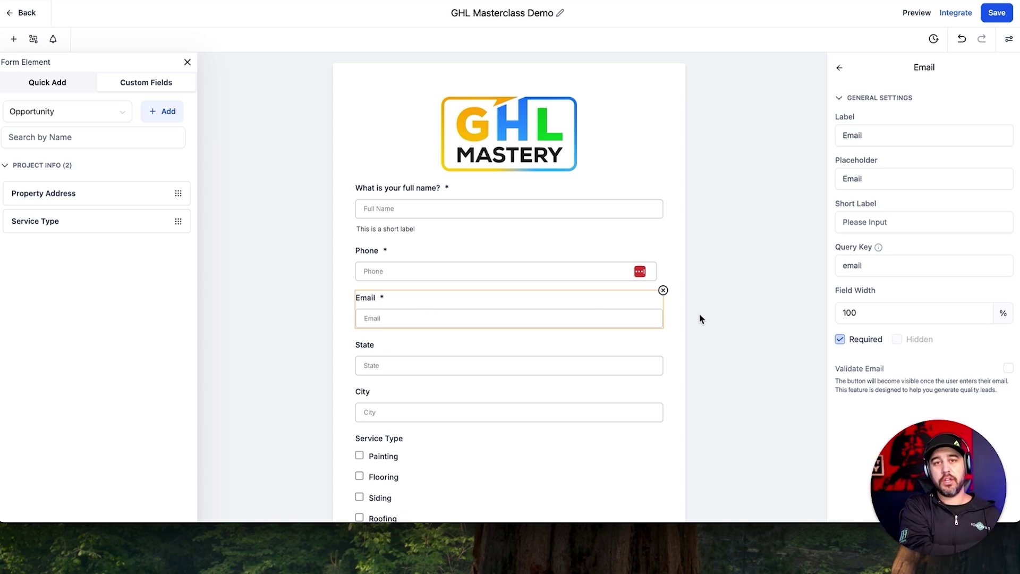
pyautogui.click(553, 275)
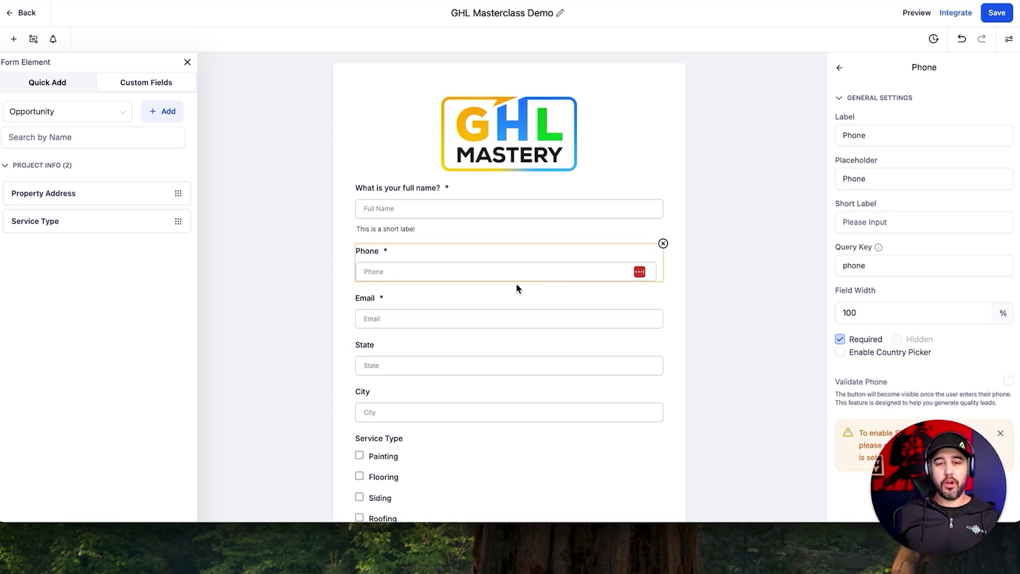
pyautogui.click(498, 307)
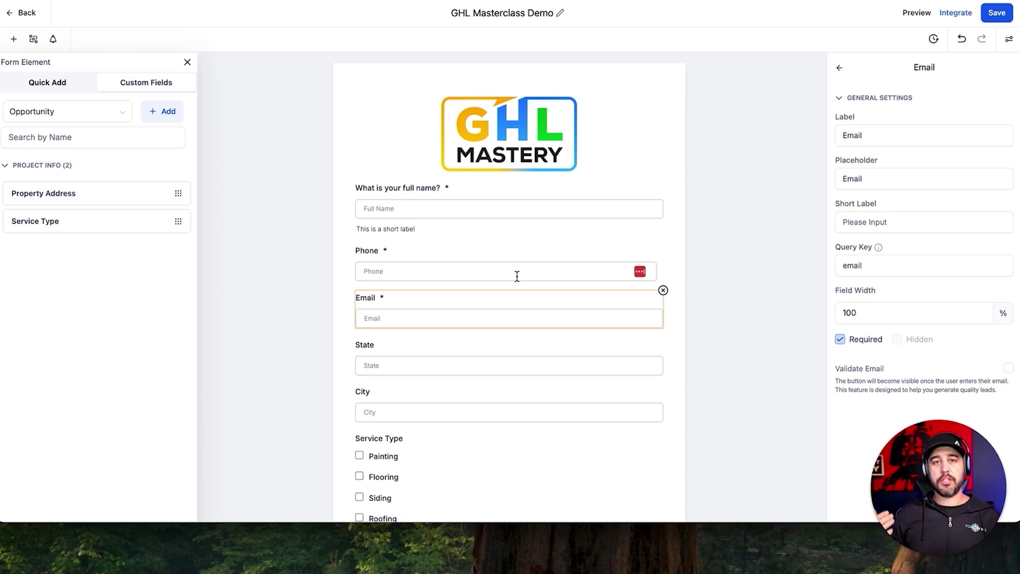
pyautogui.scroll(-3, 518, 277)
pyautogui.scroll(3, 518, 444)
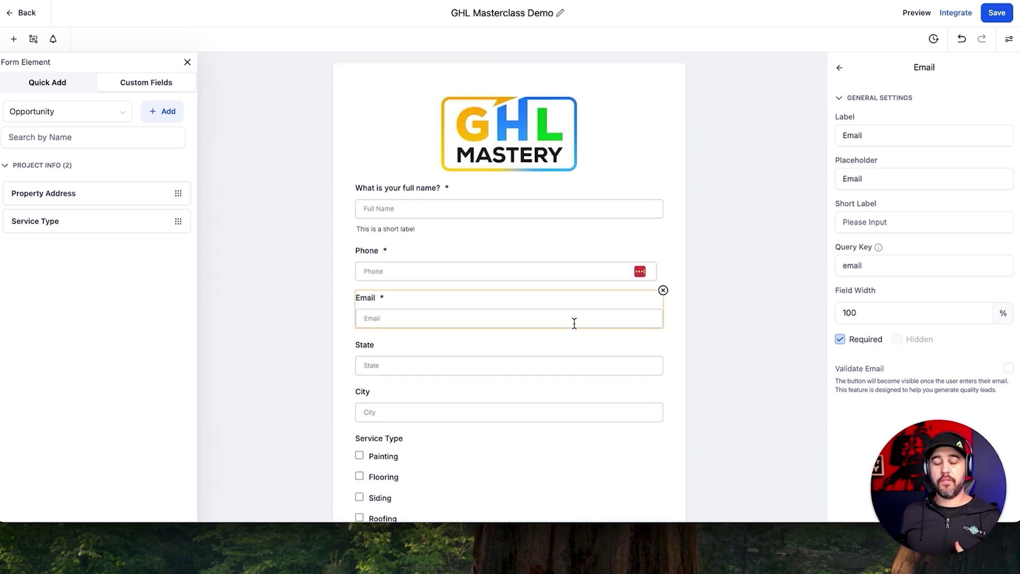
pyautogui.click(535, 273)
pyautogui.click(536, 302)
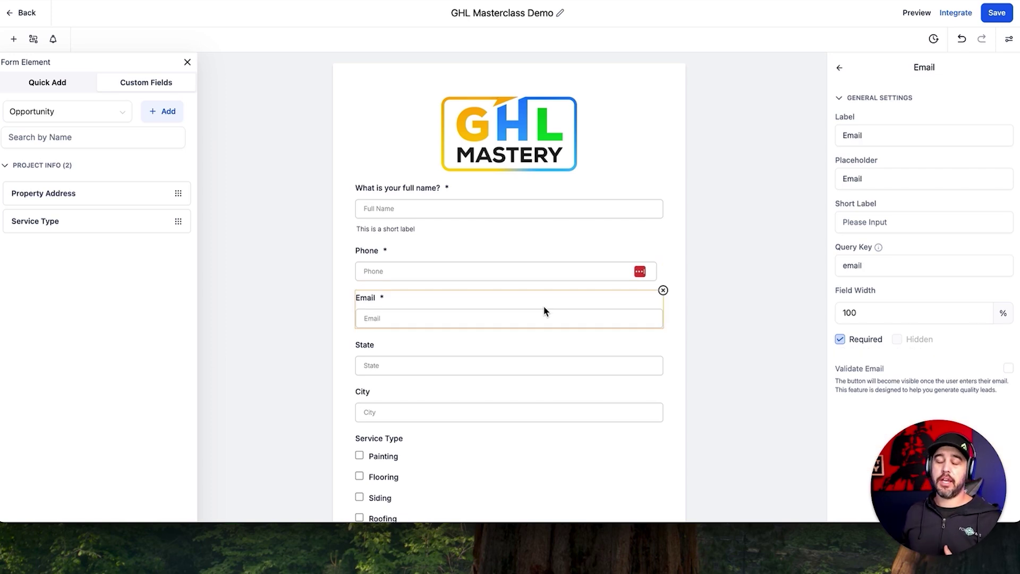
pyautogui.click(466, 269)
pyautogui.click(455, 316)
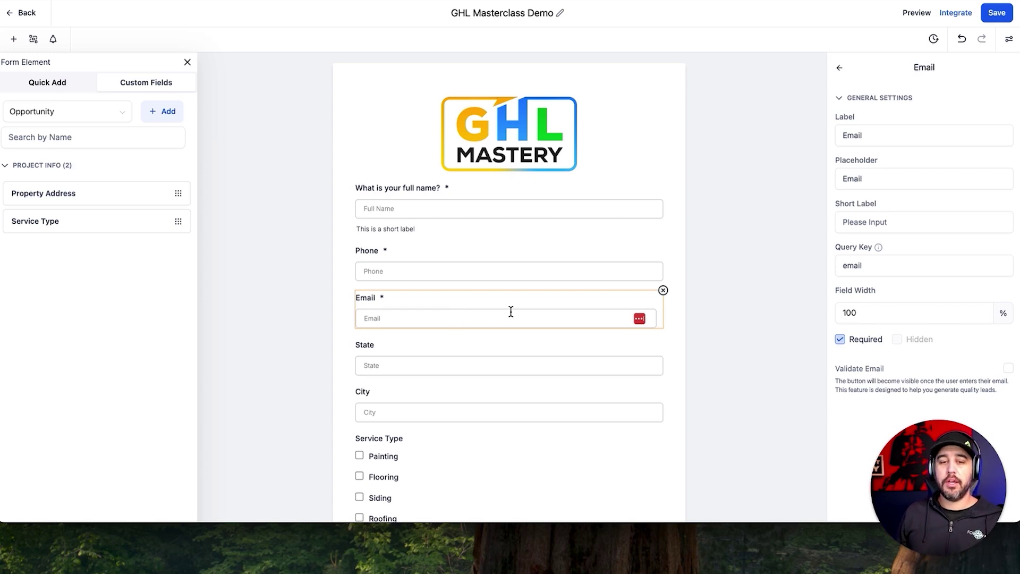
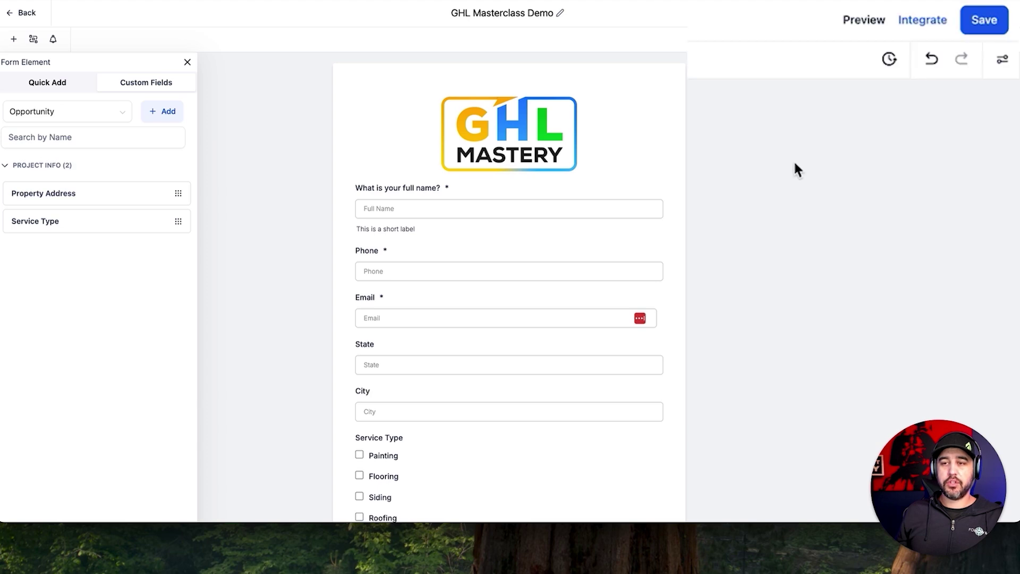
# Try the Two Column and Single Line form types in the form's layout styles and return to Single Column.
pyautogui.click(1003, 63)
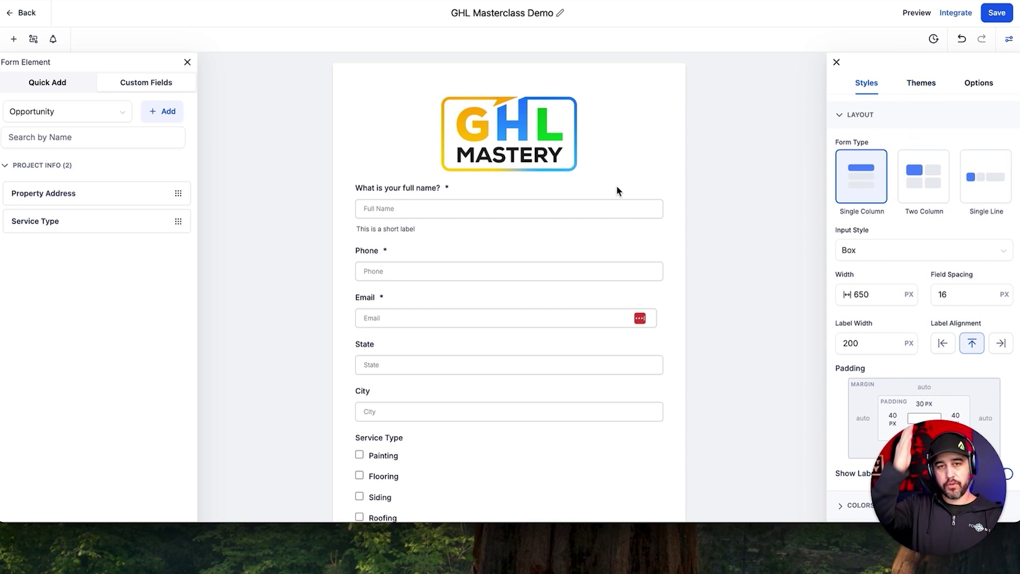
pyautogui.click(920, 197)
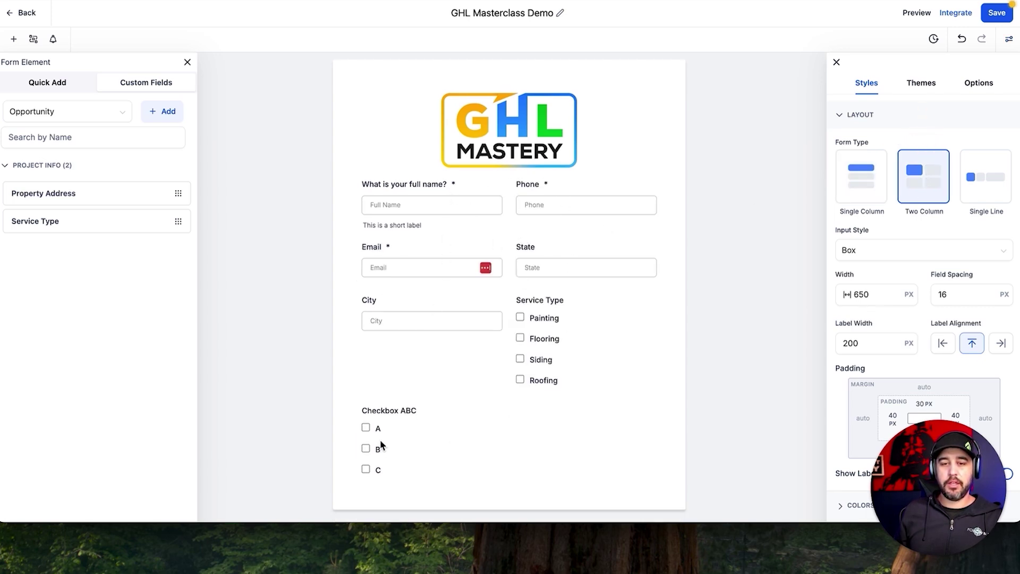
pyautogui.click(970, 200)
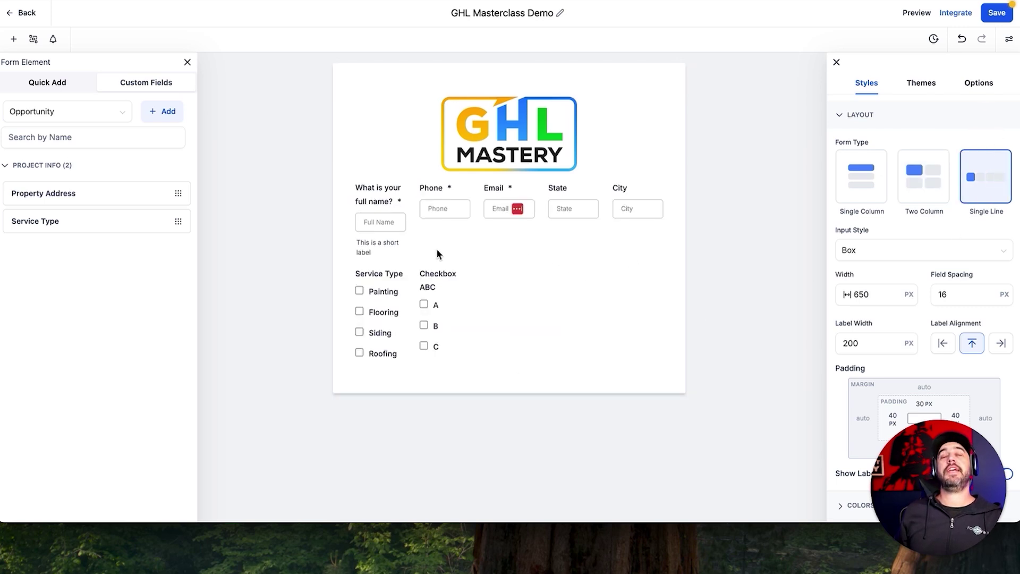
pyautogui.click(873, 190)
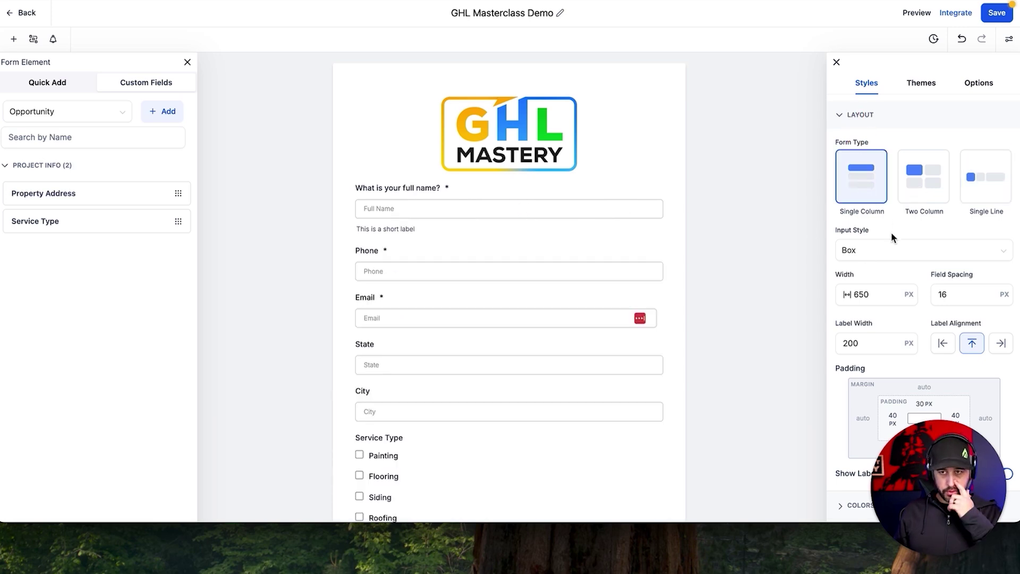
# Try the Line input style on the form fields and switch back to Box.
pyautogui.scroll(-2, 892, 229)
pyautogui.click(896, 197)
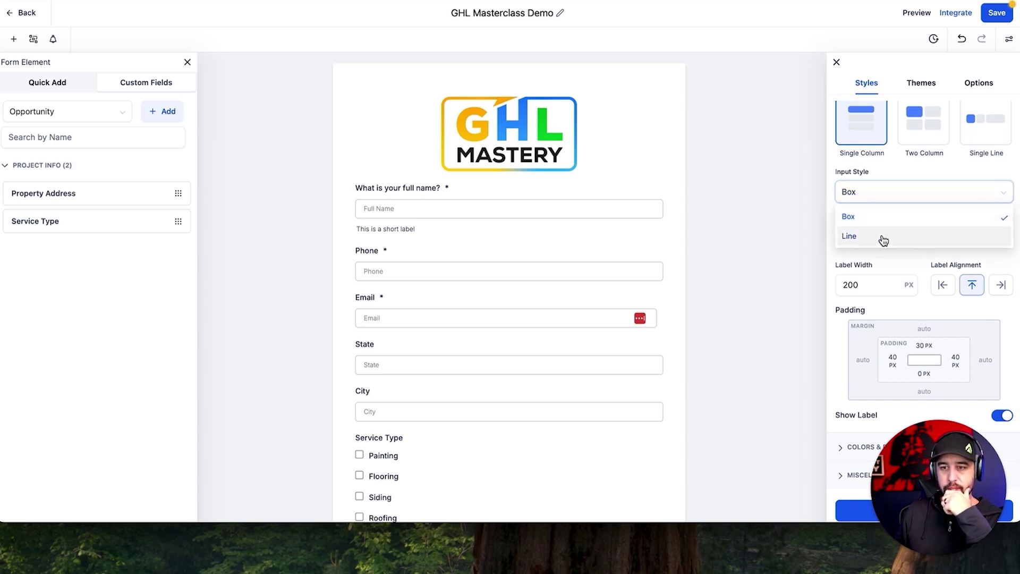
pyautogui.click(884, 236)
pyautogui.click(885, 199)
pyautogui.click(850, 214)
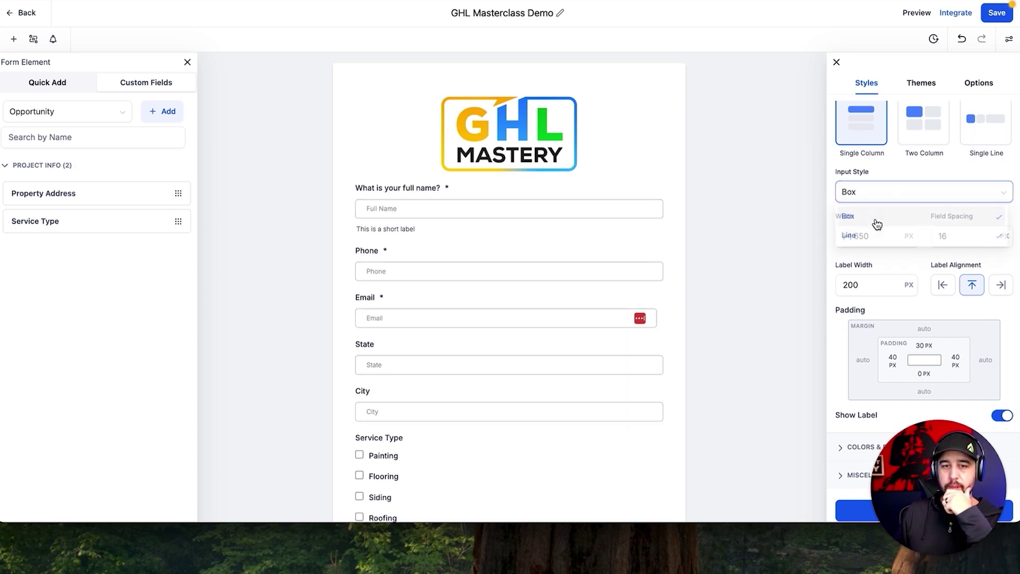
# Select the full name field and set the form's input style to Line in the layout styles.
pyautogui.click(404, 213)
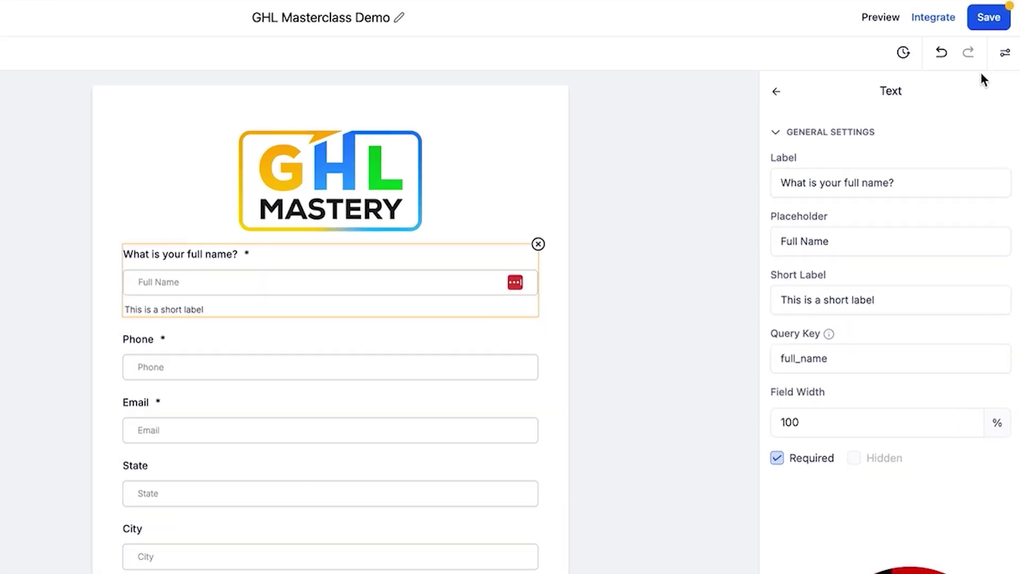
pyautogui.click(1009, 39)
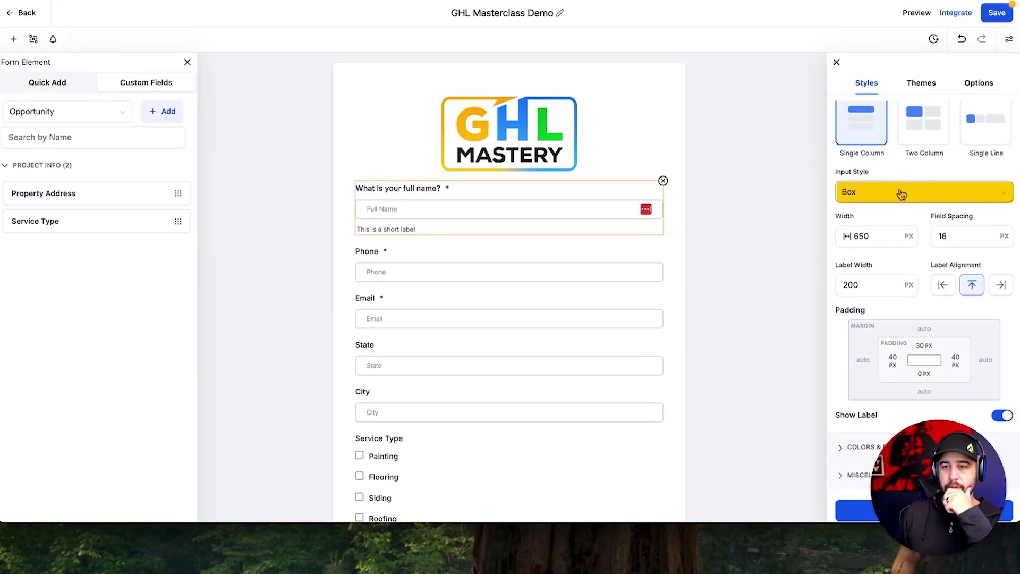
pyautogui.click(902, 194)
pyautogui.click(856, 235)
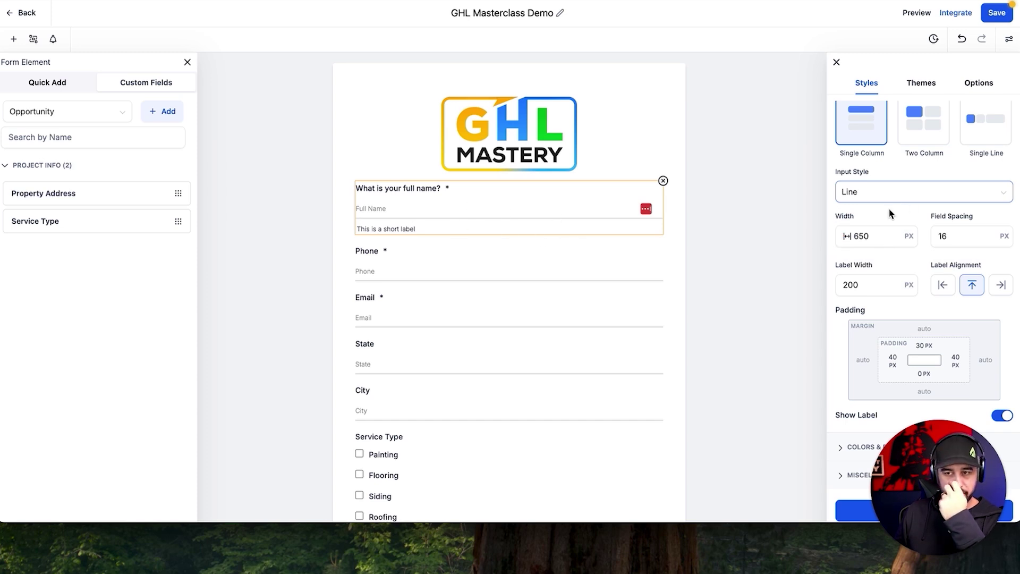
# Check the form's width and field spacing settings and set its top padding to 10 px.
pyautogui.scroll(-1, 889, 214)
pyautogui.doubleClick(862, 223)
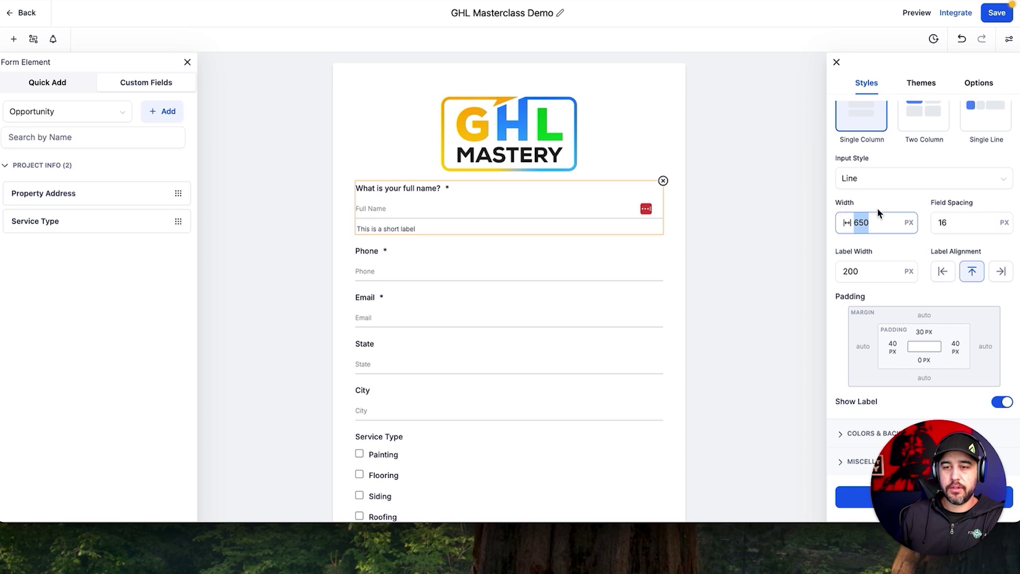
pyautogui.press('Tab')
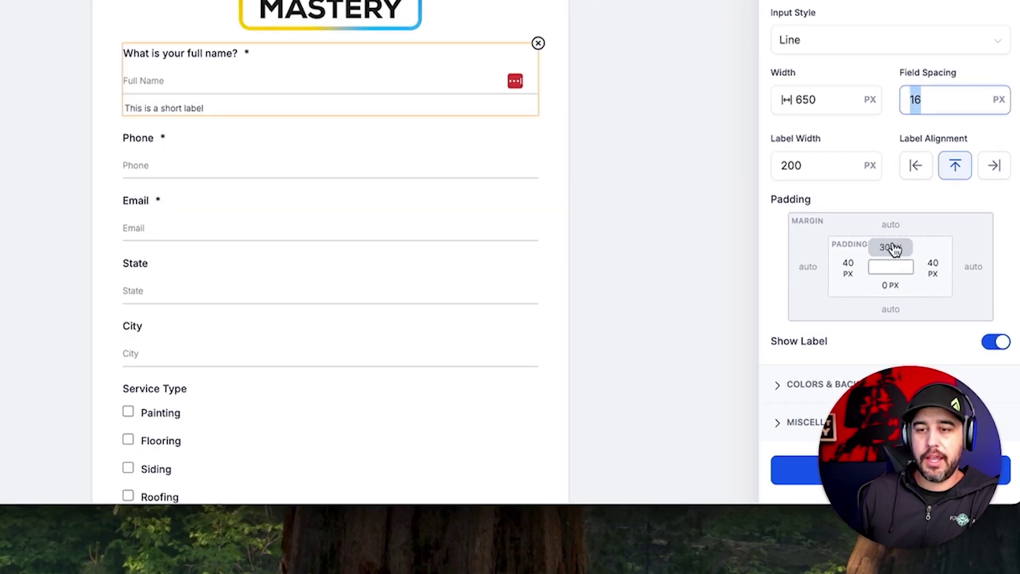
pyautogui.click(893, 247)
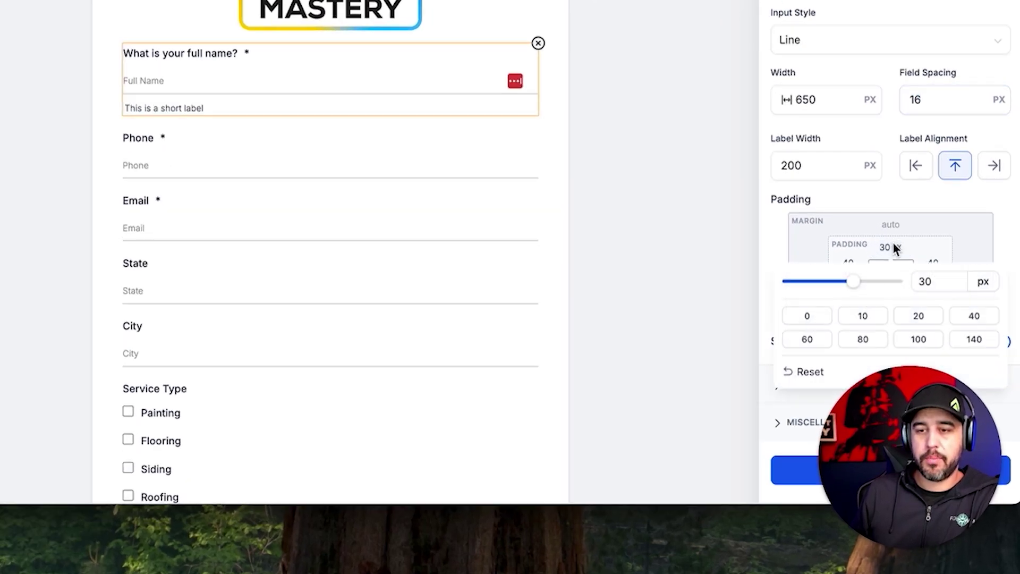
pyautogui.click(827, 319)
pyautogui.click(850, 318)
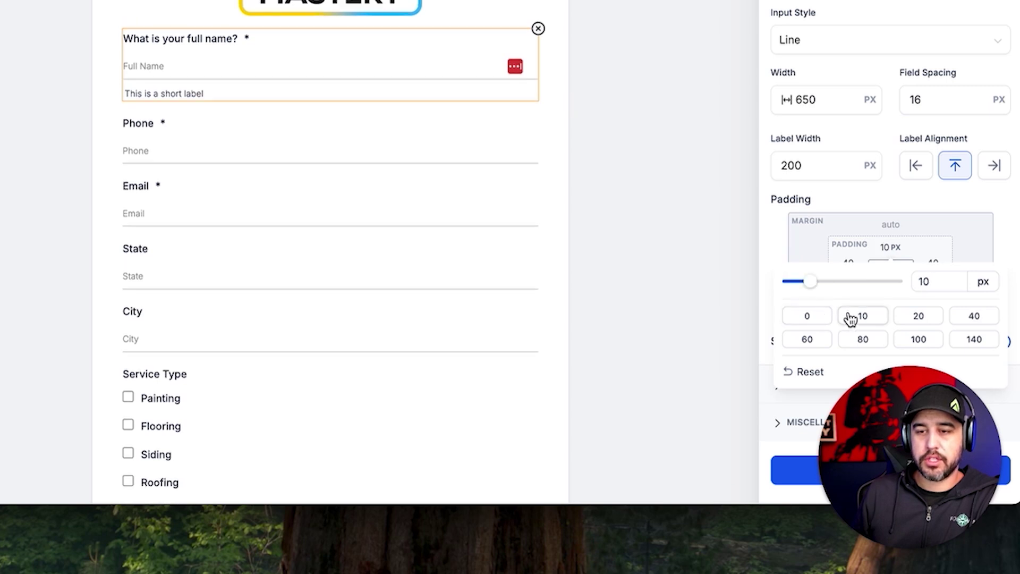
# Try a top padding of 20 px for the form and set it to 0 px.
pyautogui.click(918, 316)
pyautogui.click(820, 319)
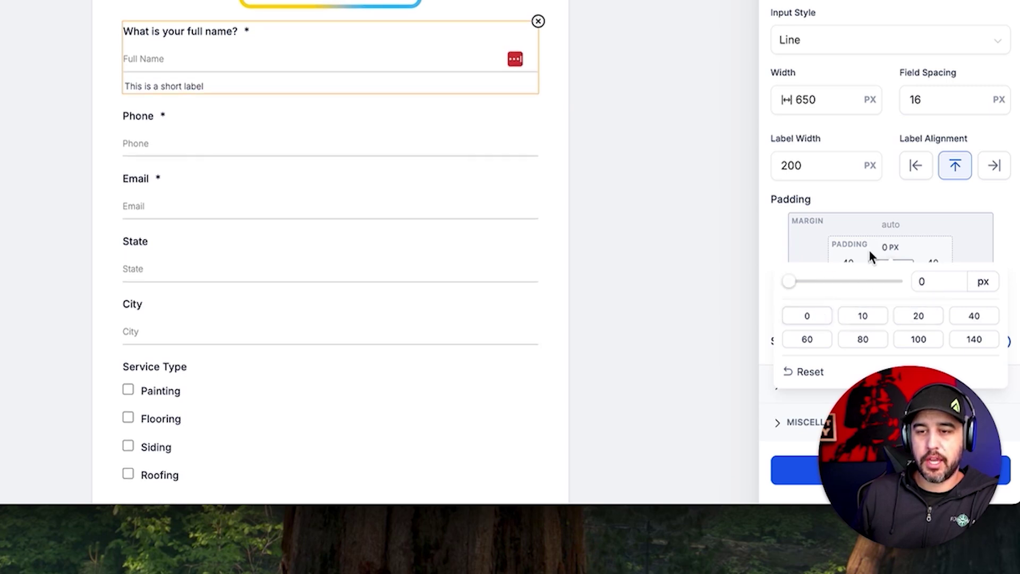
pyautogui.click(869, 199)
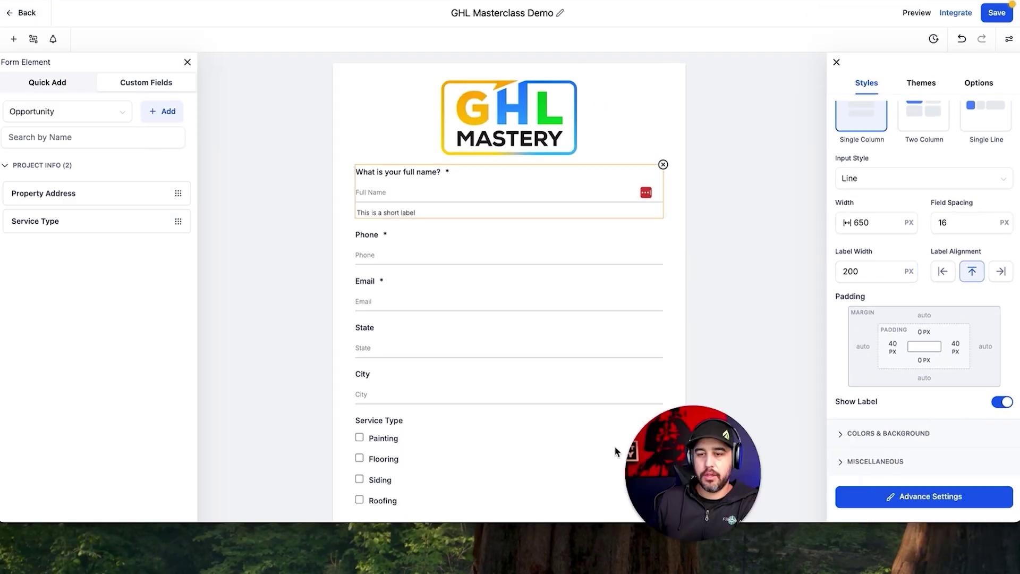
pyautogui.scroll(-3, 350, 428)
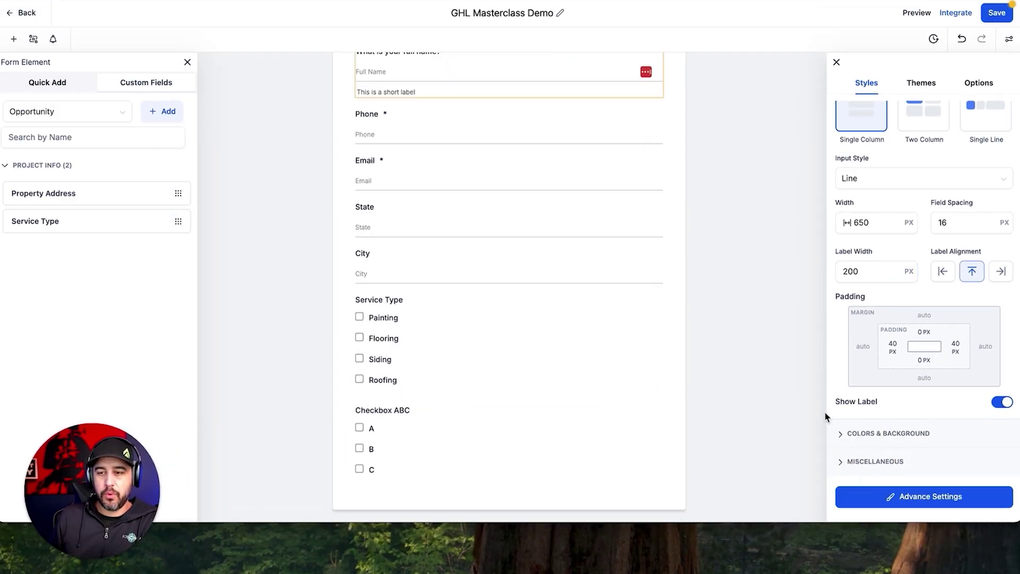
# Try hiding the form's field labels and turn Show Label back on.
pyautogui.click(1002, 402)
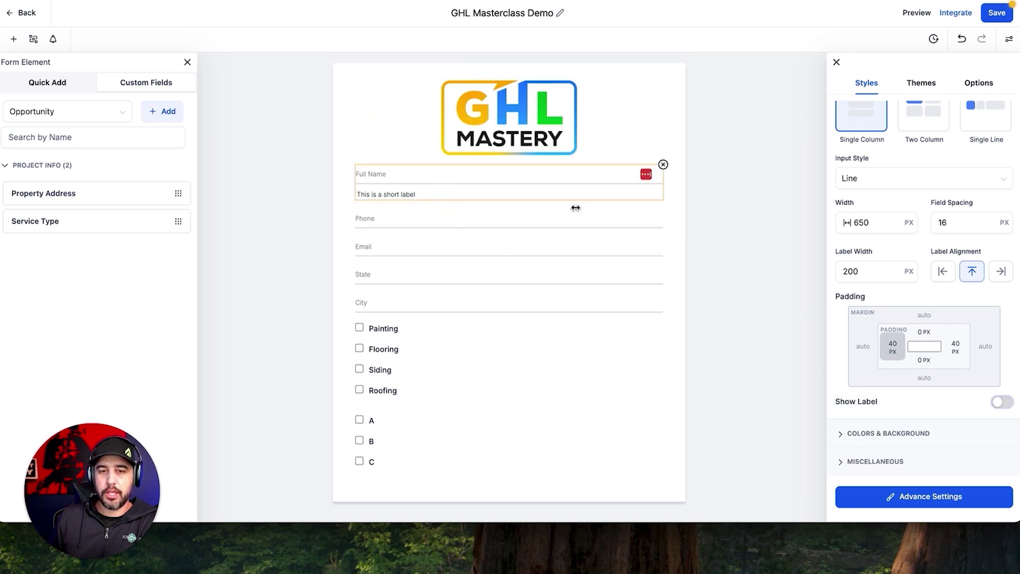
pyautogui.click(1004, 403)
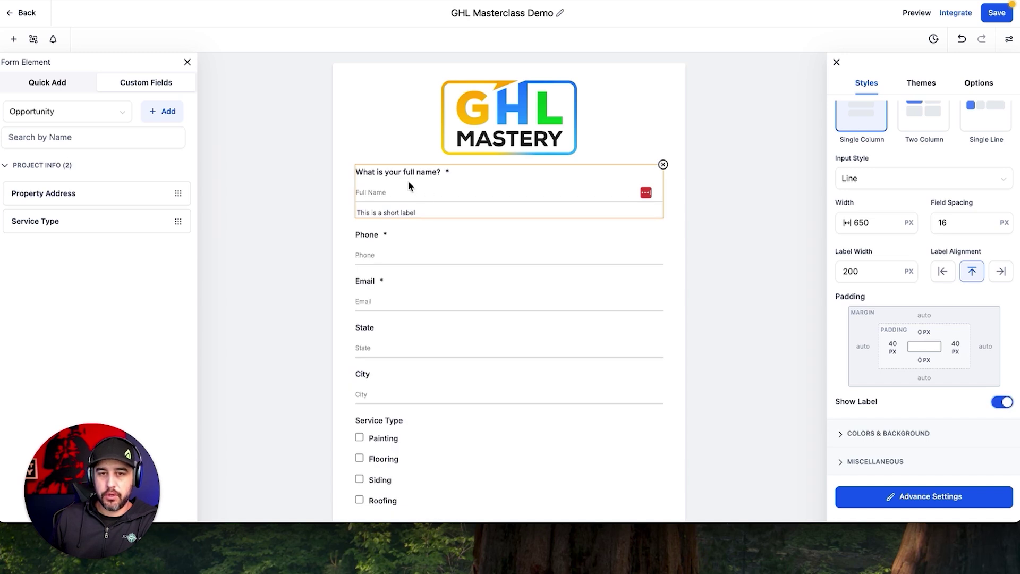
pyautogui.click(1002, 404)
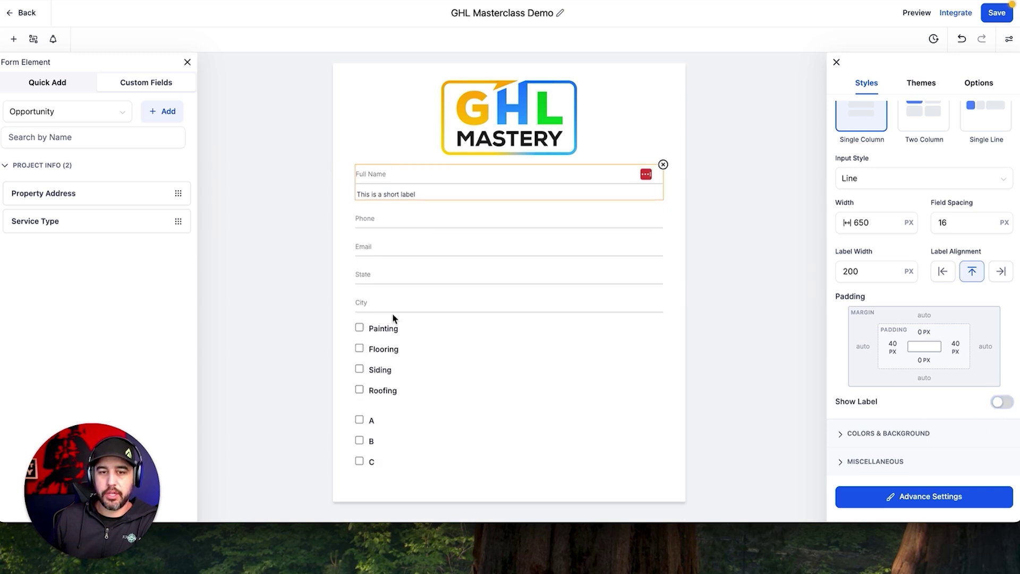
pyautogui.click(999, 405)
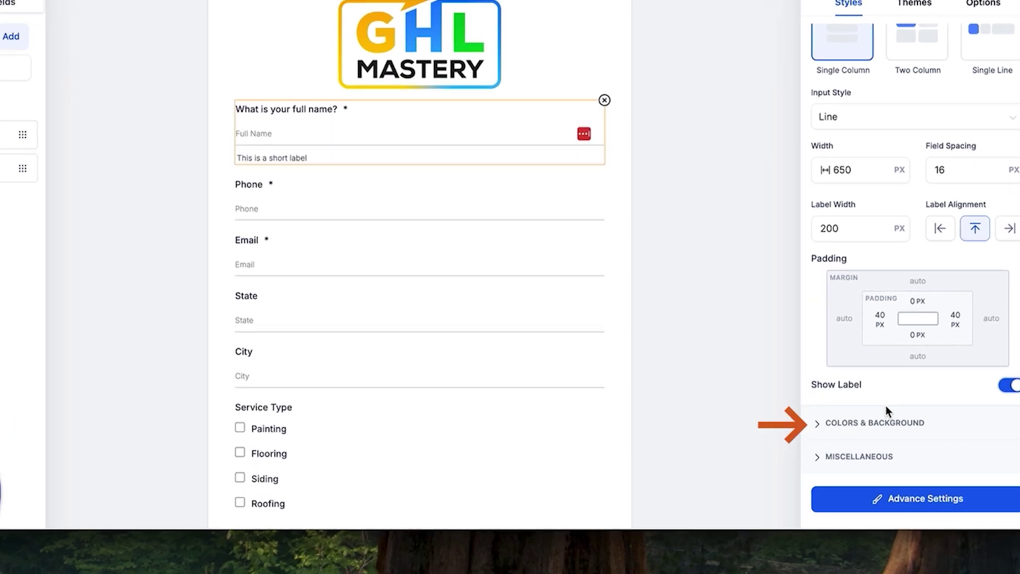
# Check the form's background colour options and try the blue font colour #0047FEFF in the colours and background styles.
pyautogui.click(887, 423)
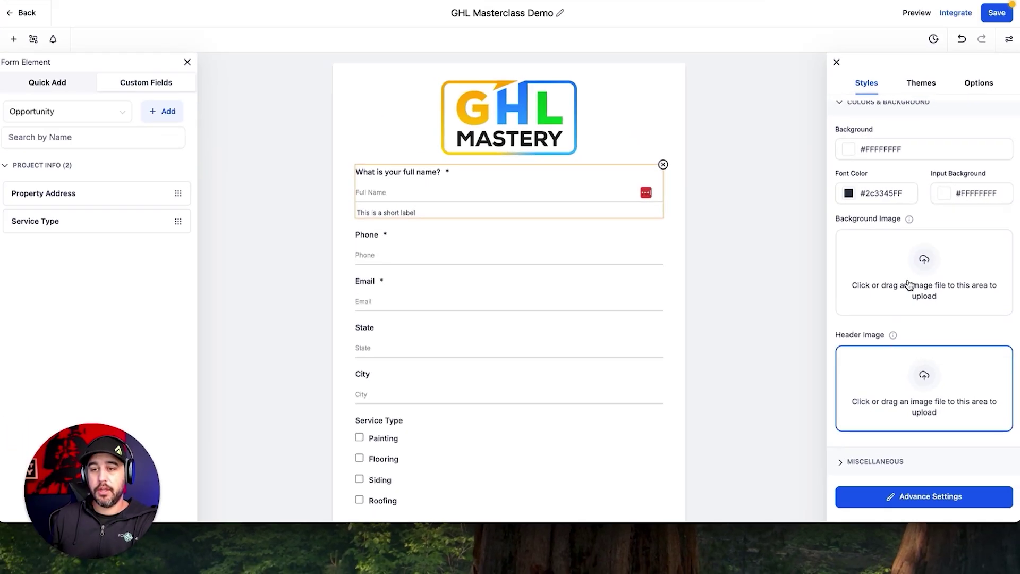
pyautogui.scroll(1, 893, 229)
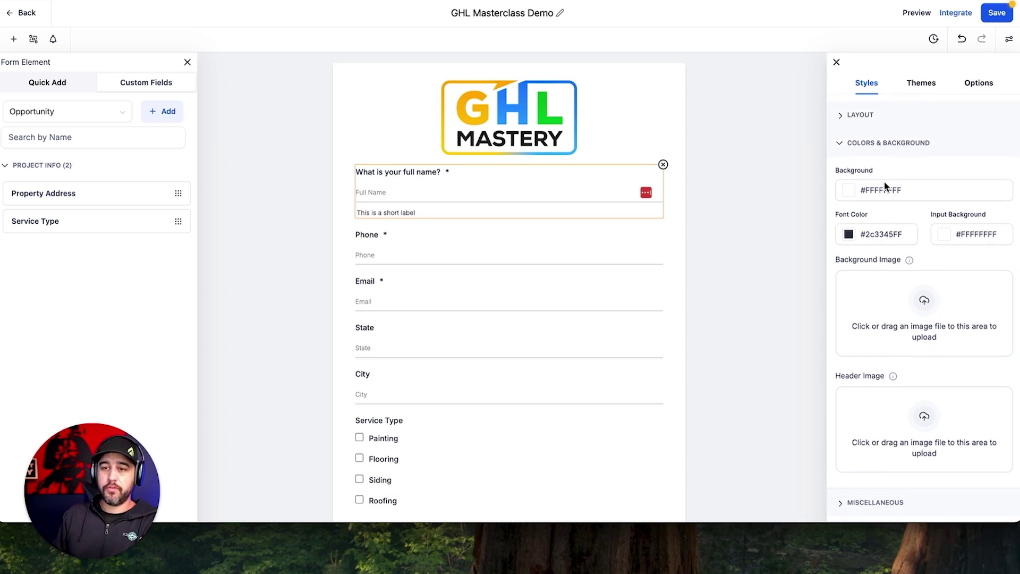
pyautogui.click(850, 194)
pyautogui.moveTo(871, 212); pyautogui.dragTo(770, 191)
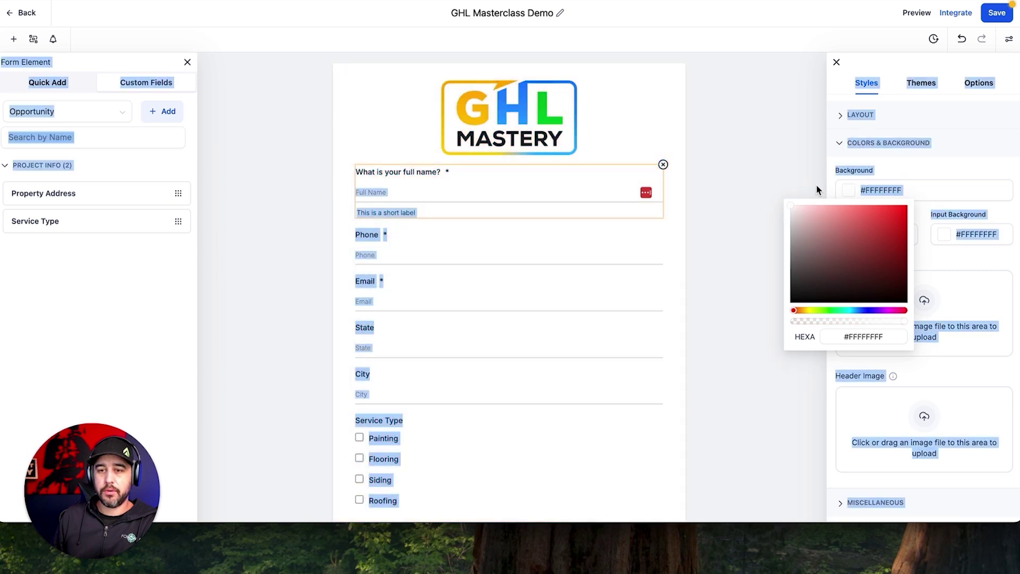
pyautogui.click(928, 162)
pyautogui.click(849, 235)
pyautogui.moveTo(856, 260); pyautogui.dragTo(919, 254)
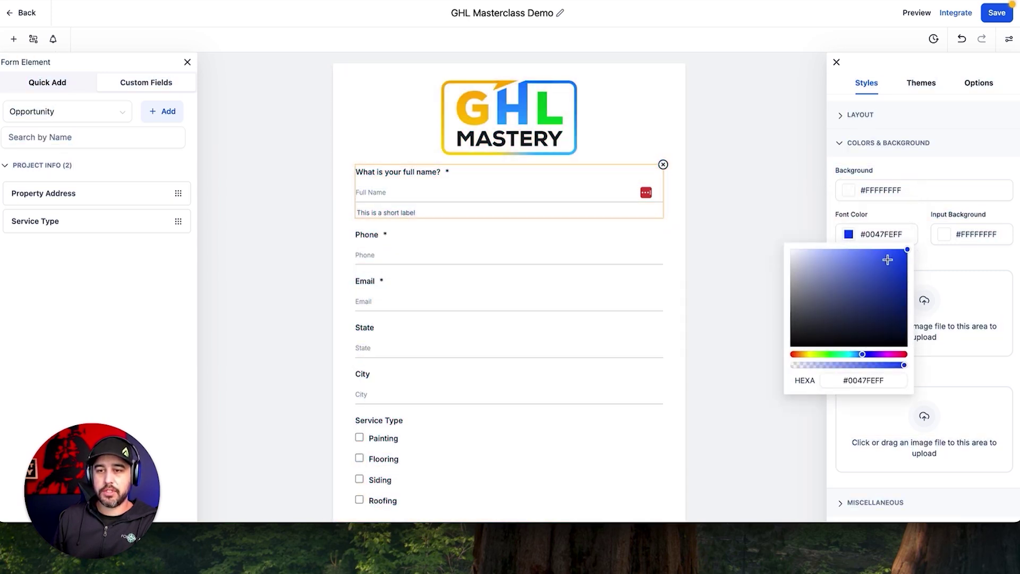
# Try grey #DFDFDFFF and black #000000FF as the input background colour of the form fields.
pyautogui.click(945, 235)
pyautogui.click(900, 255)
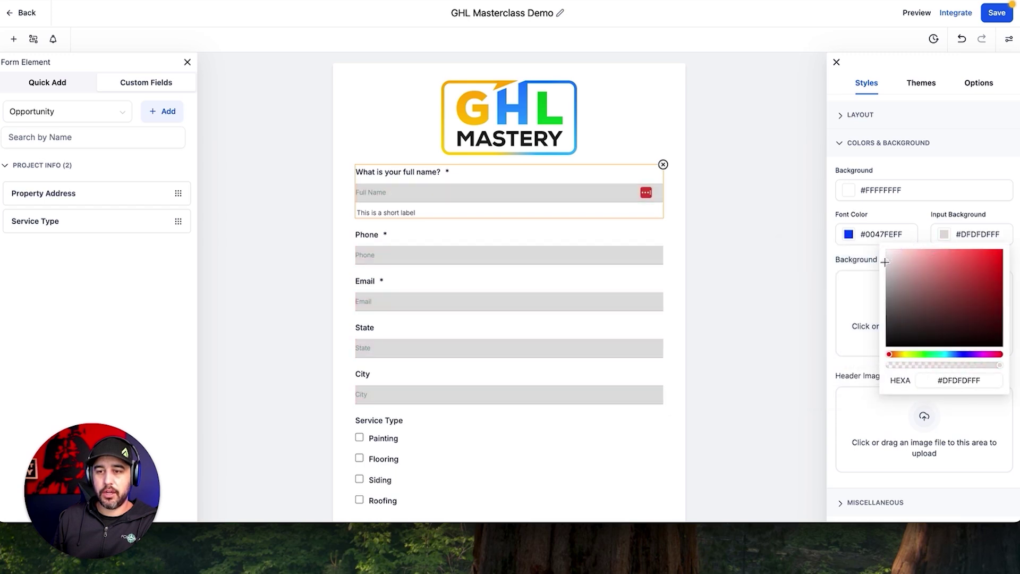
pyautogui.moveTo(900, 256); pyautogui.dragTo(989, 348)
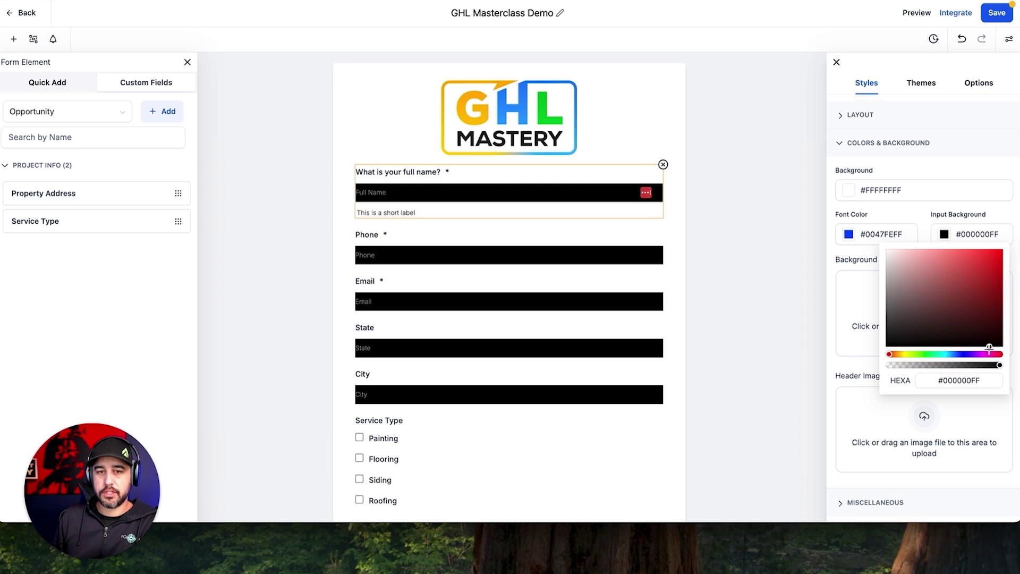
pyautogui.click(886, 223)
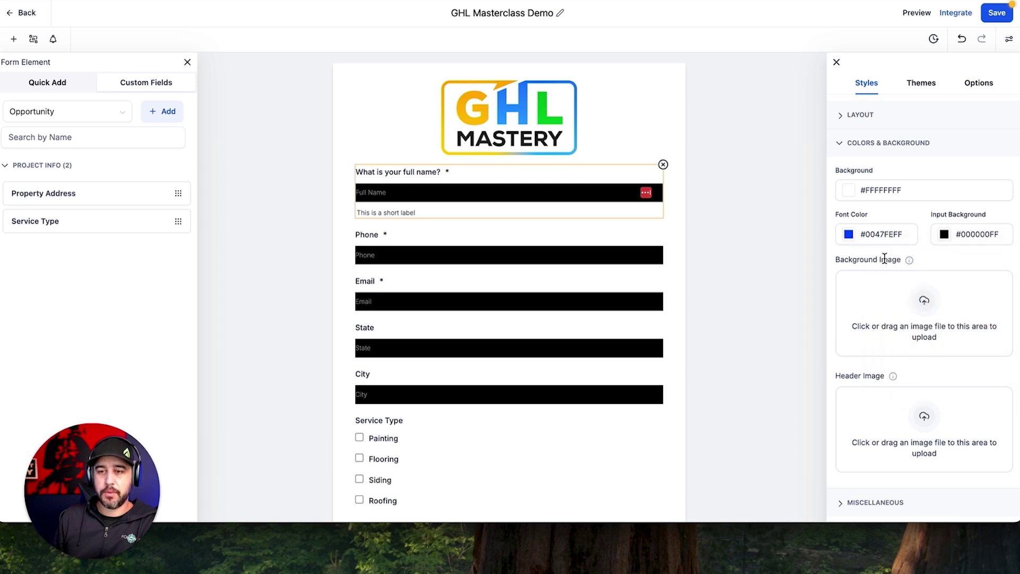
# Set the form's font color to black #000000FF and its input background to white #FFFFFFFF.
pyautogui.scroll(-1, 884, 258)
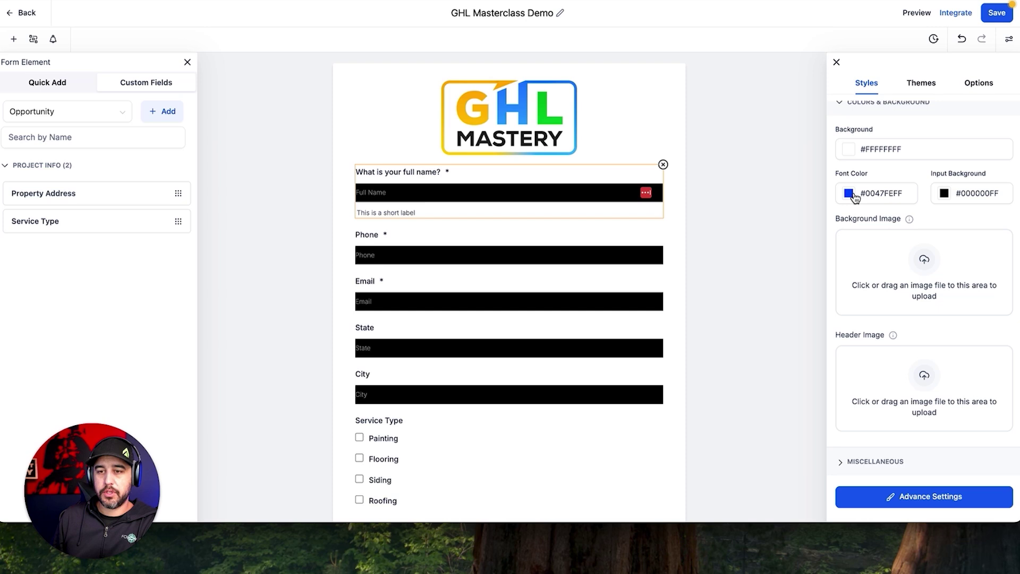
pyautogui.click(850, 194)
pyautogui.moveTo(869, 215); pyautogui.dragTo(787, 316)
pyautogui.click(945, 194)
pyautogui.moveTo(945, 233); pyautogui.dragTo(869, 204)
pyautogui.click(873, 171)
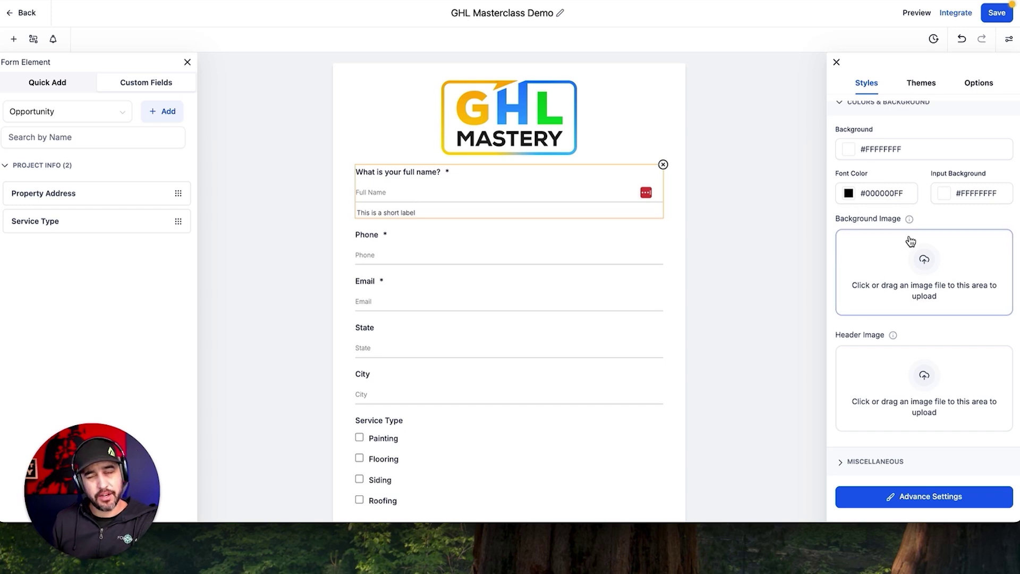
# Upload GHLM Dark BG.png from the GHL Mastery folder as the form's background image.
pyautogui.click(914, 270)
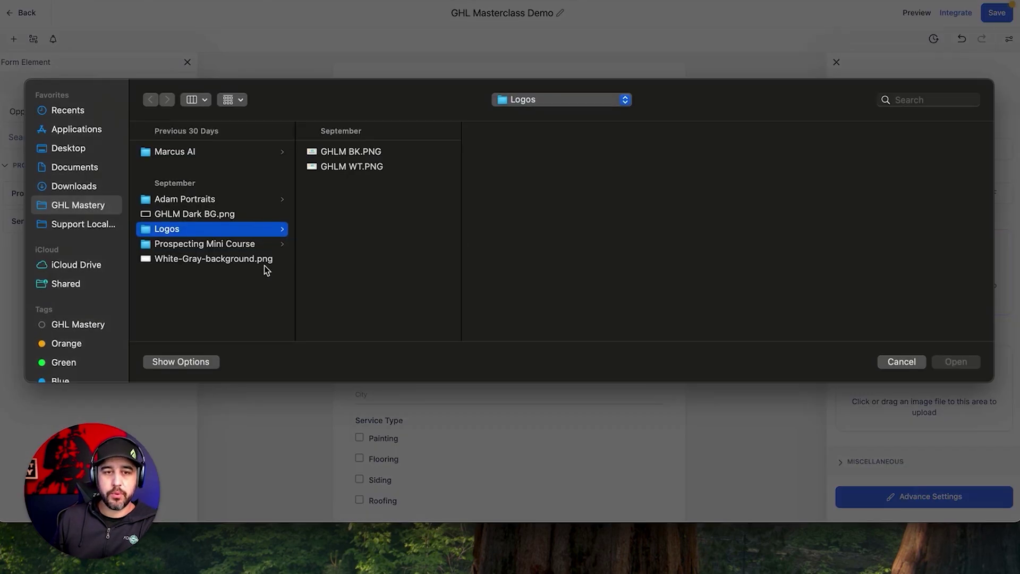
pyautogui.click(199, 218)
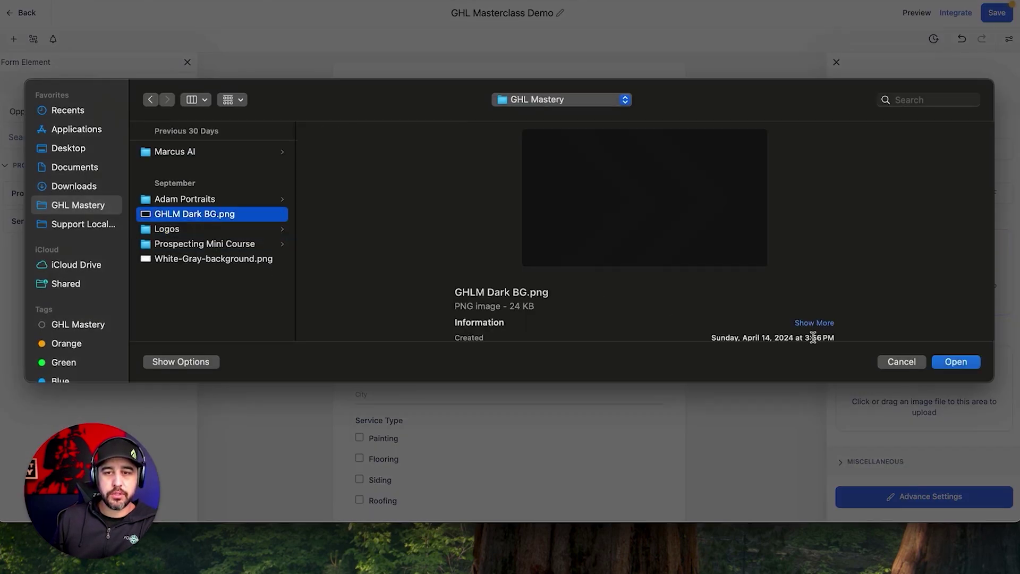
pyautogui.click(957, 363)
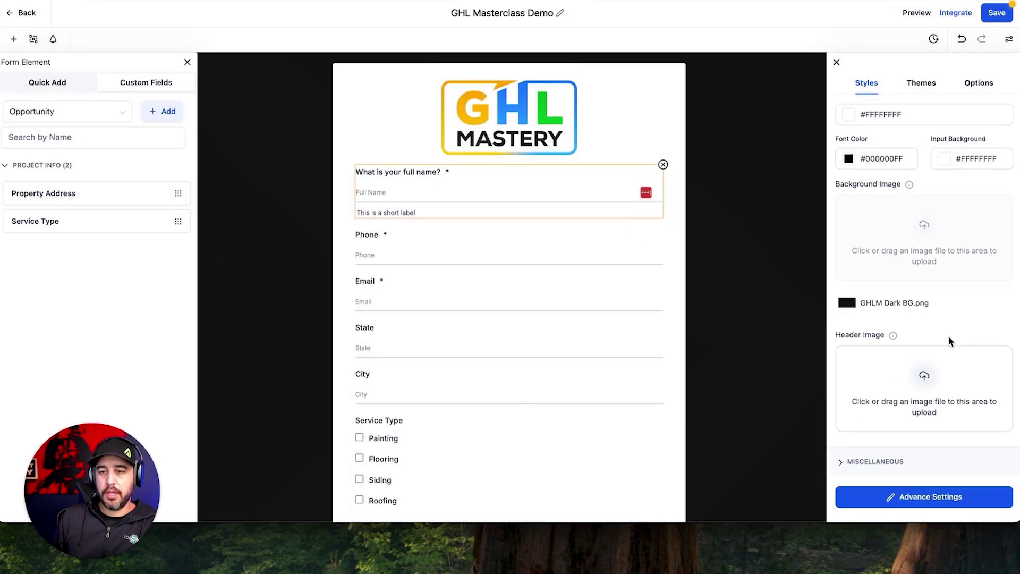
# Try GHLM BK.PNG from the Logos folder as the form's header image and remove it.
pyautogui.click(924, 376)
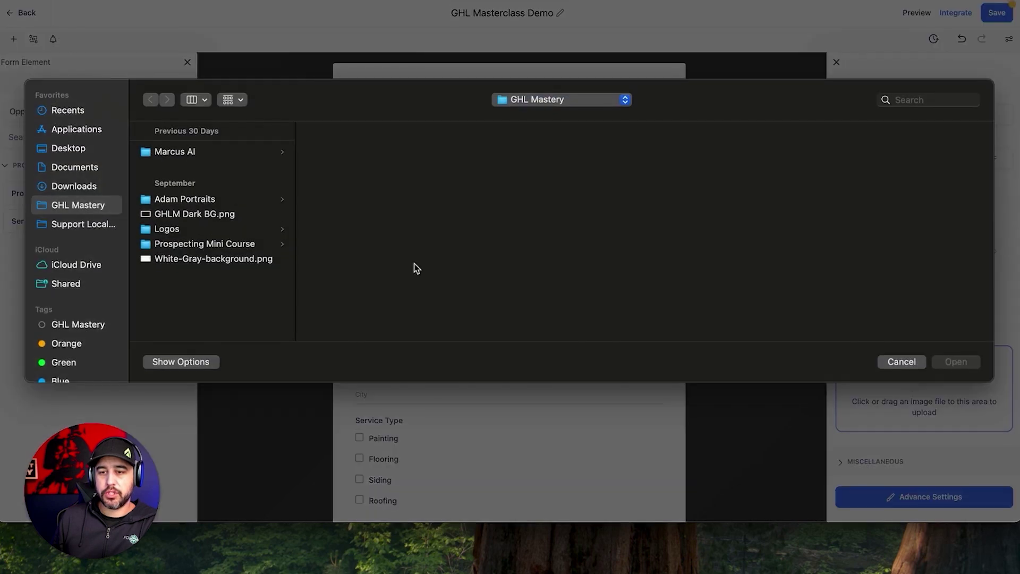
pyautogui.click(218, 232)
pyautogui.doubleClick(355, 152)
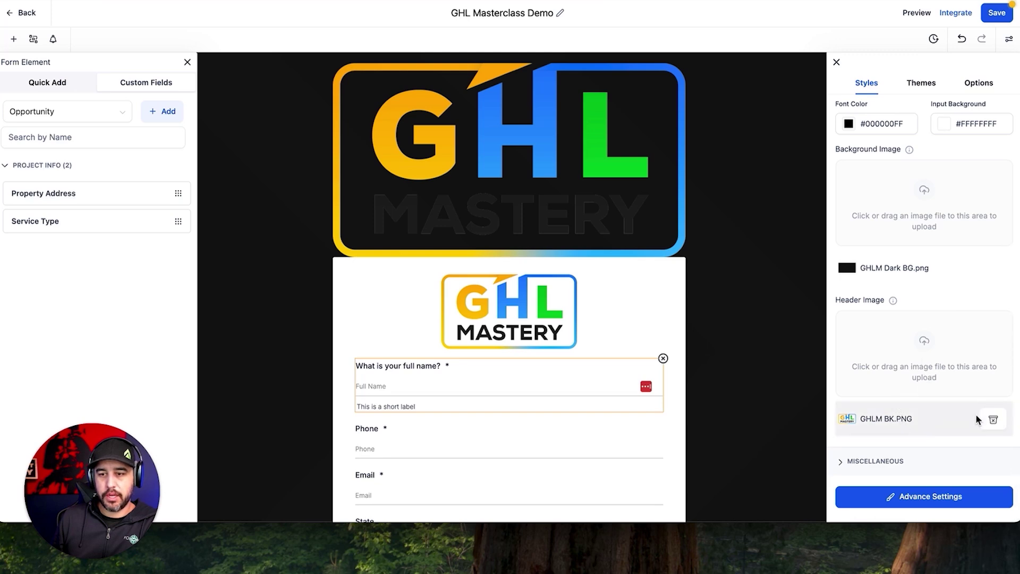
pyautogui.click(993, 419)
# Upload GHLM WT.PNG from the Logos folder as the header image and delete the logo element inside the form.
pyautogui.click(903, 393)
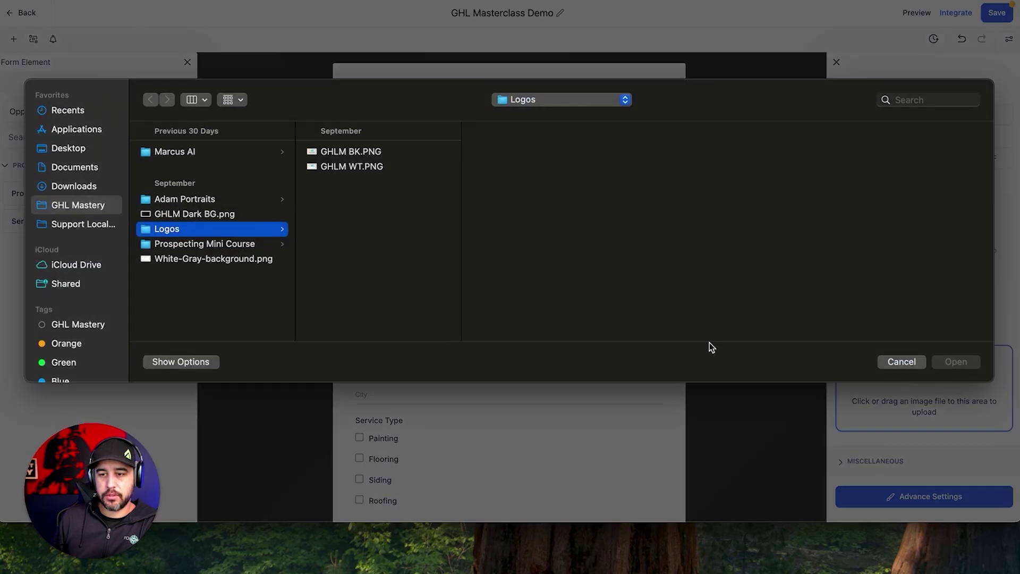
pyautogui.click(372, 167)
pyautogui.click(948, 363)
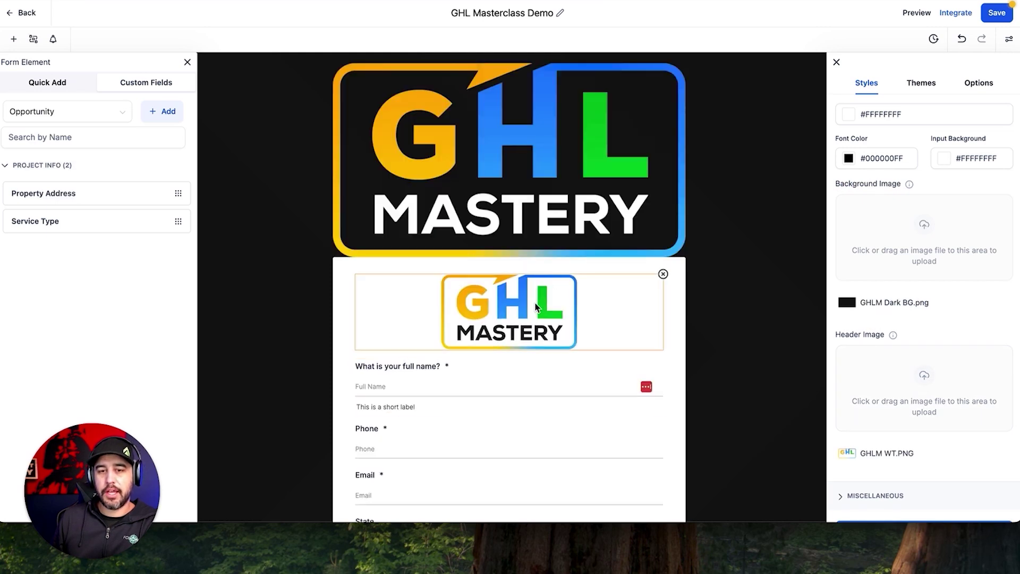
pyautogui.click(663, 275)
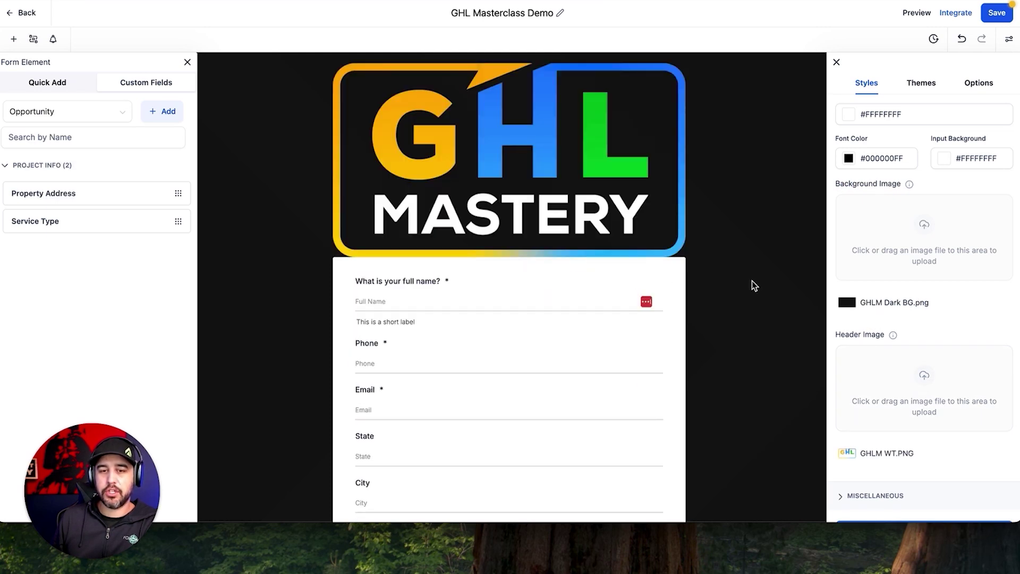
pyautogui.scroll(-3, 737, 257)
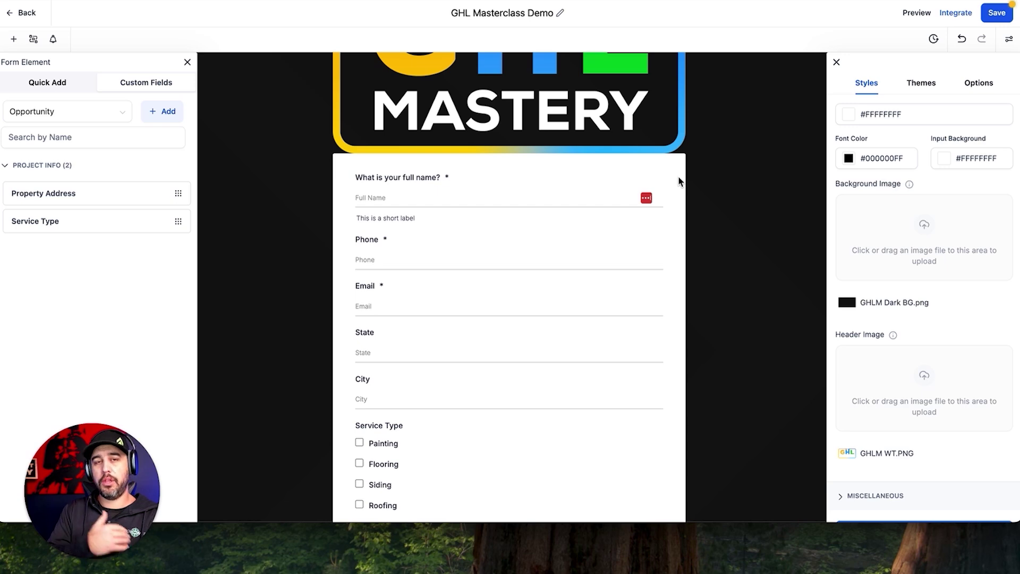
# Try the Agency Branding option in the miscellaneous styles, check it at the form's end, and turn it back off.
pyautogui.scroll(-1, 679, 181)
pyautogui.scroll(-1, 879, 266)
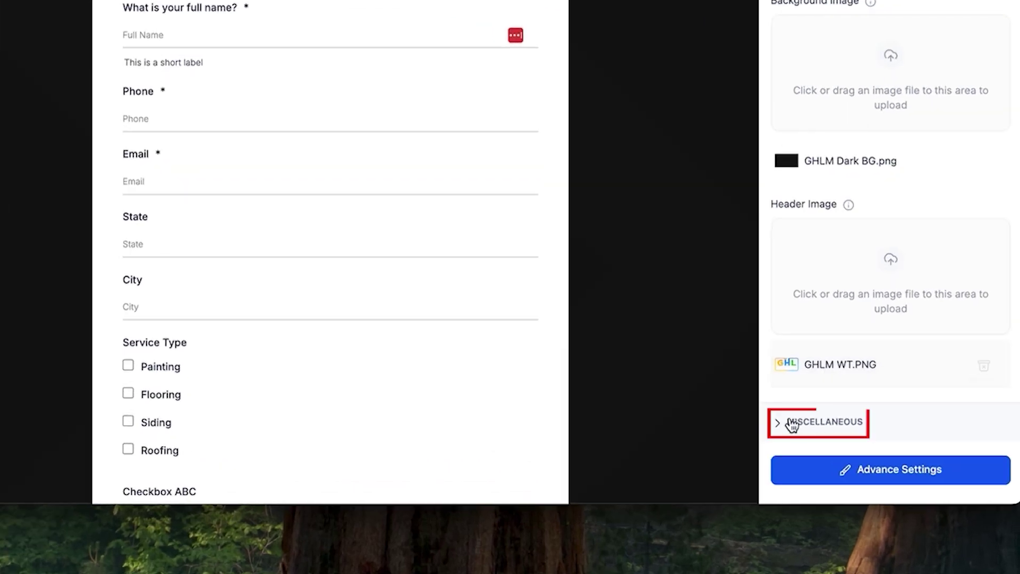
pyautogui.click(871, 461)
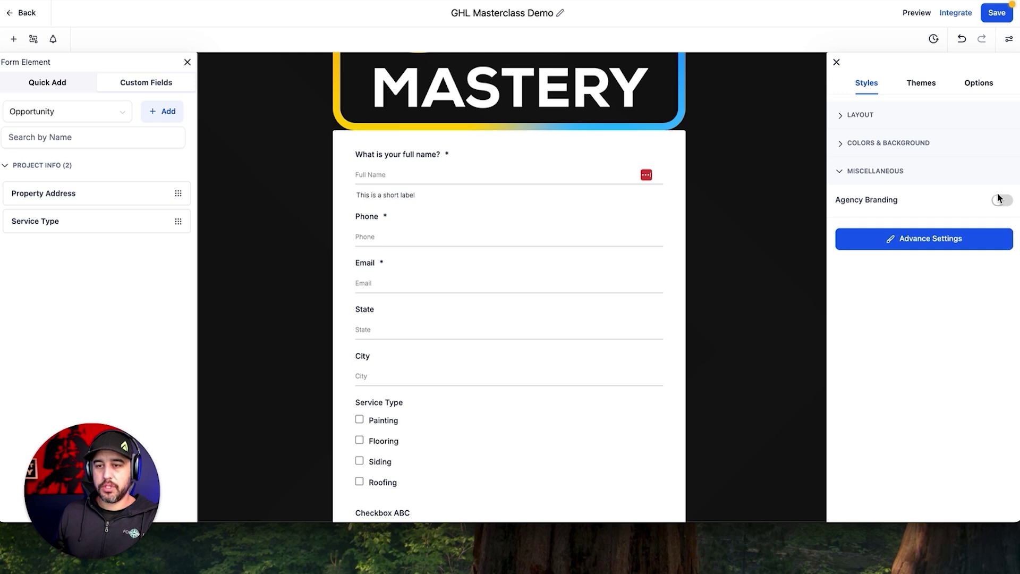
pyautogui.click(1001, 201)
pyautogui.scroll(-5, 676, 254)
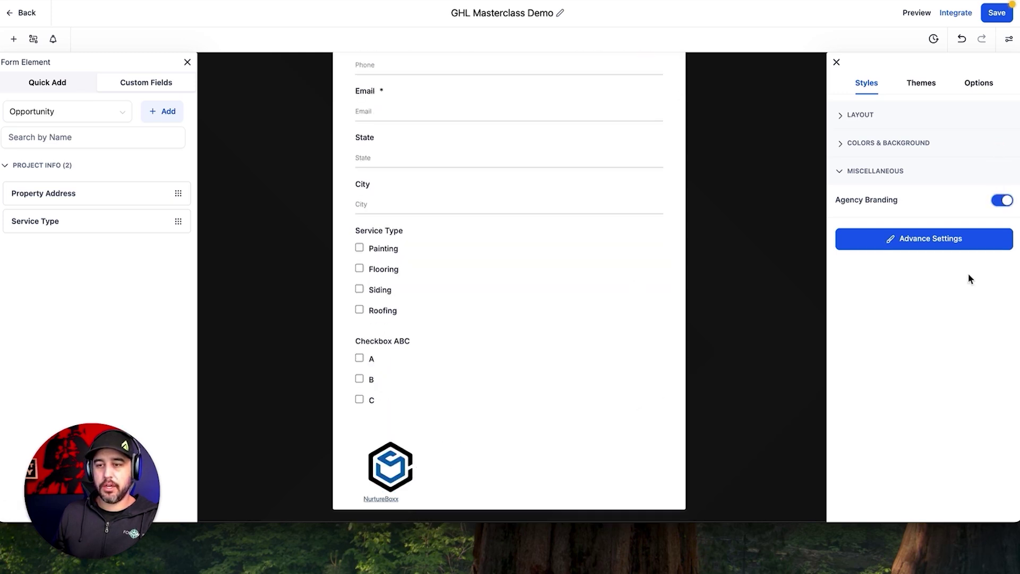
pyautogui.click(1000, 201)
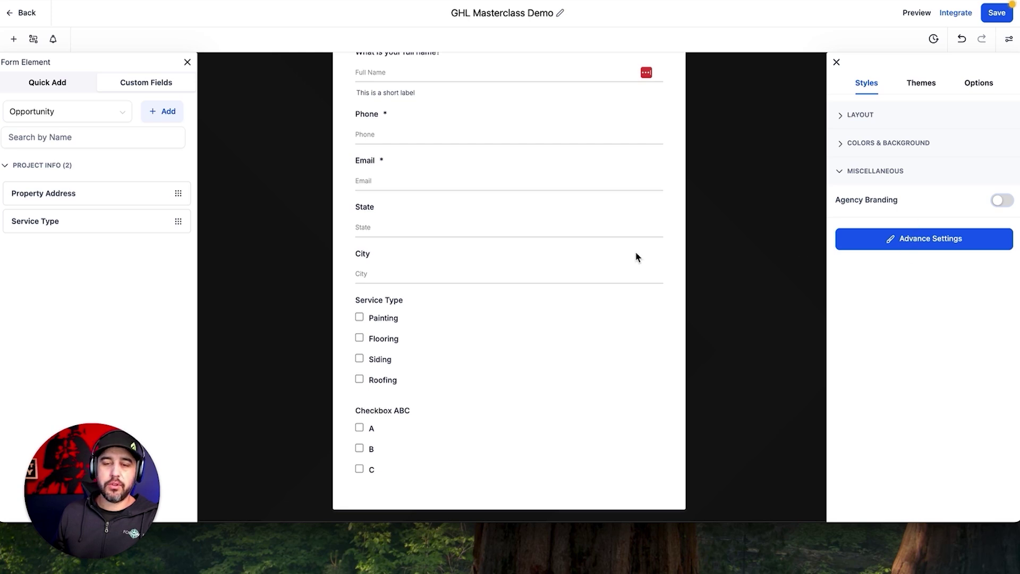
pyautogui.scroll(5, 637, 257)
pyautogui.scroll(-1, 637, 258)
pyautogui.scroll(1, 653, 257)
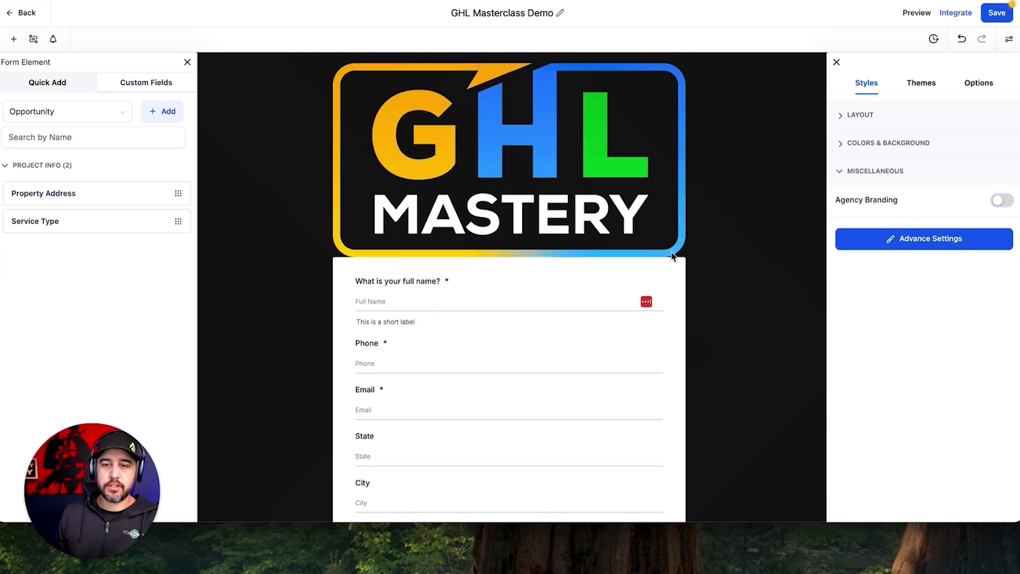
# Open the advanced style settings, try form border widths of 3 and 35 px, and clear the border width.
pyautogui.click(904, 238)
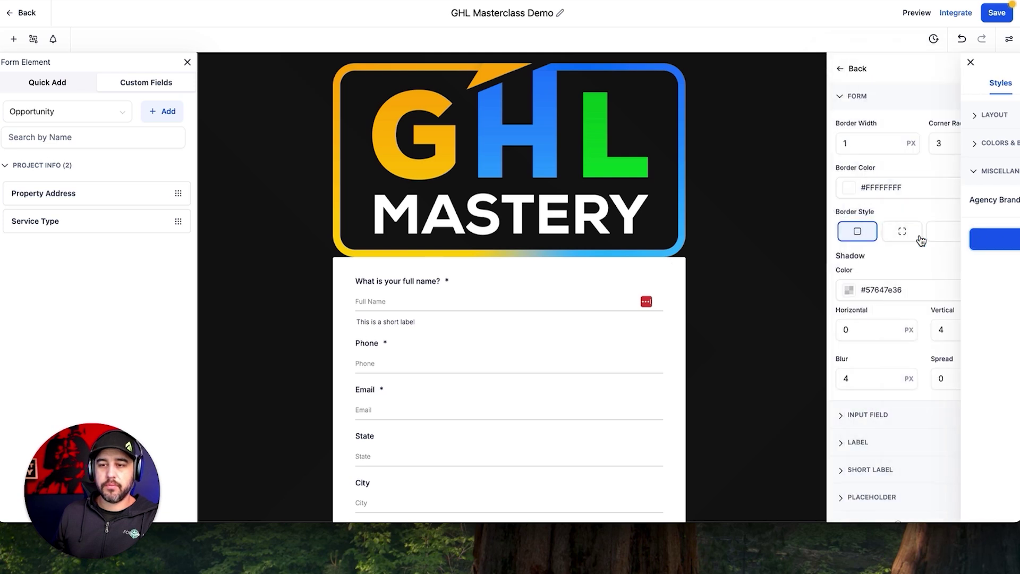
pyautogui.click(861, 144)
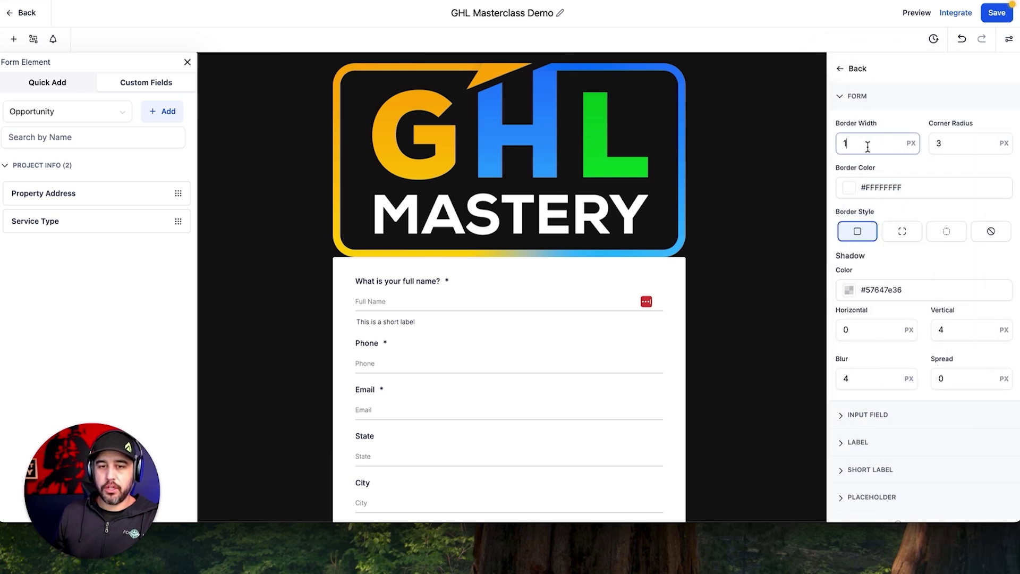
pyautogui.press('BackSpace')
pyautogui.write('0')
pyautogui.press('BackSpace')
pyautogui.write('3')
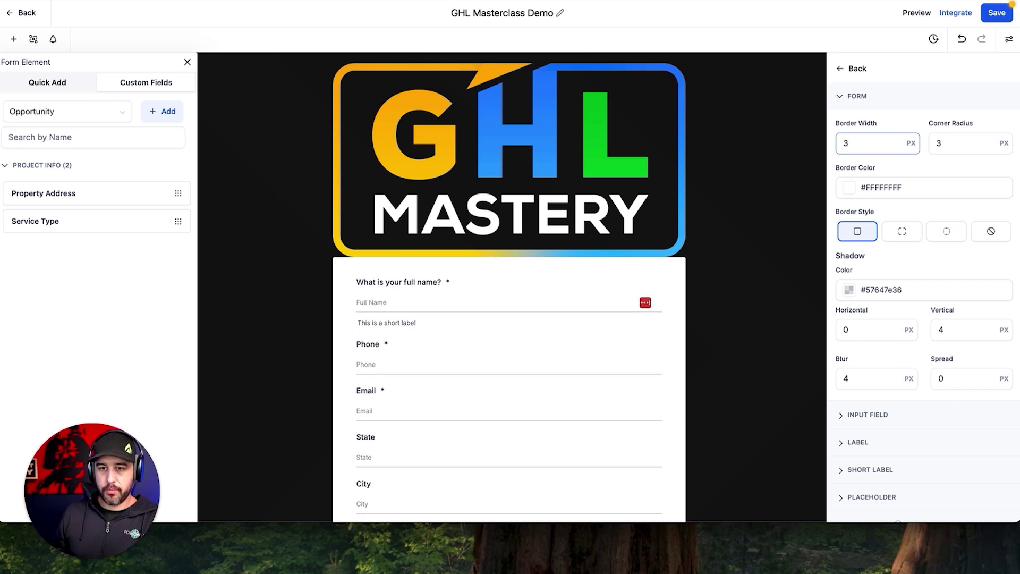
pyautogui.write('5')
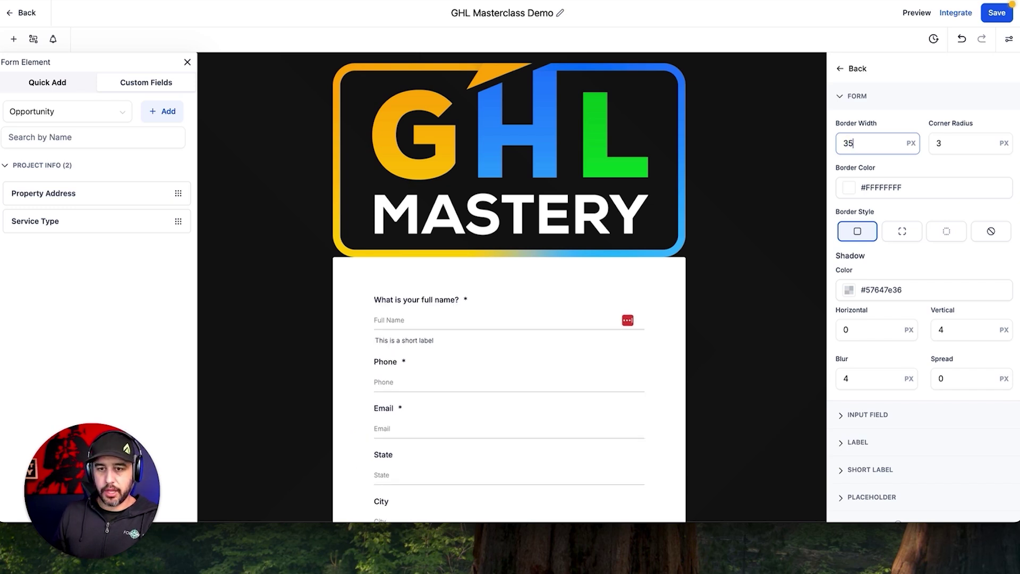
pyautogui.press('BackSpace')
pyautogui.press('BackSpace')
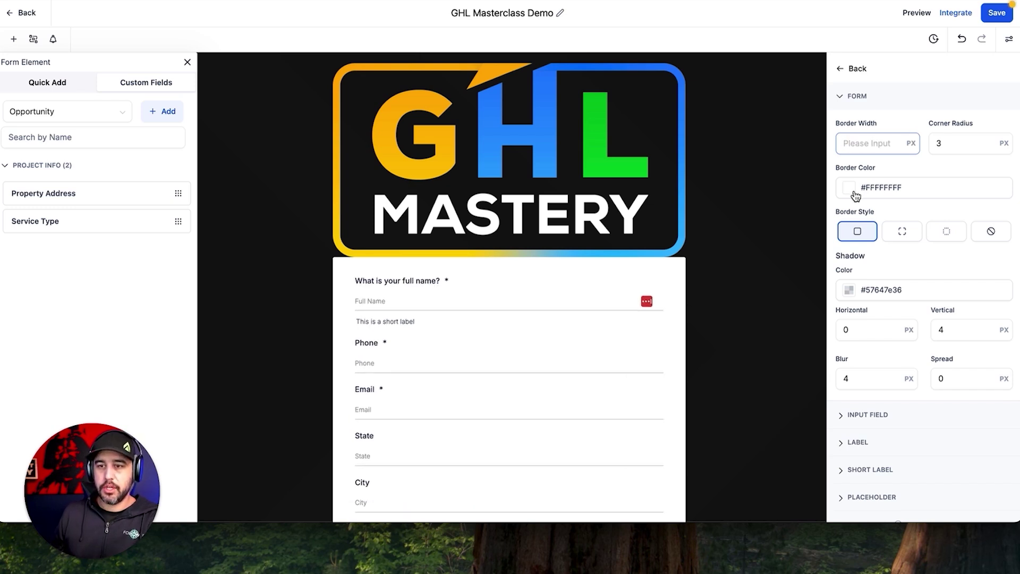
# Set the form's border width to 5 px and its border color to red #D71616FF in the advanced style settings.
pyautogui.click(850, 189)
pyautogui.moveTo(797, 228); pyautogui.dragTo(783, 208)
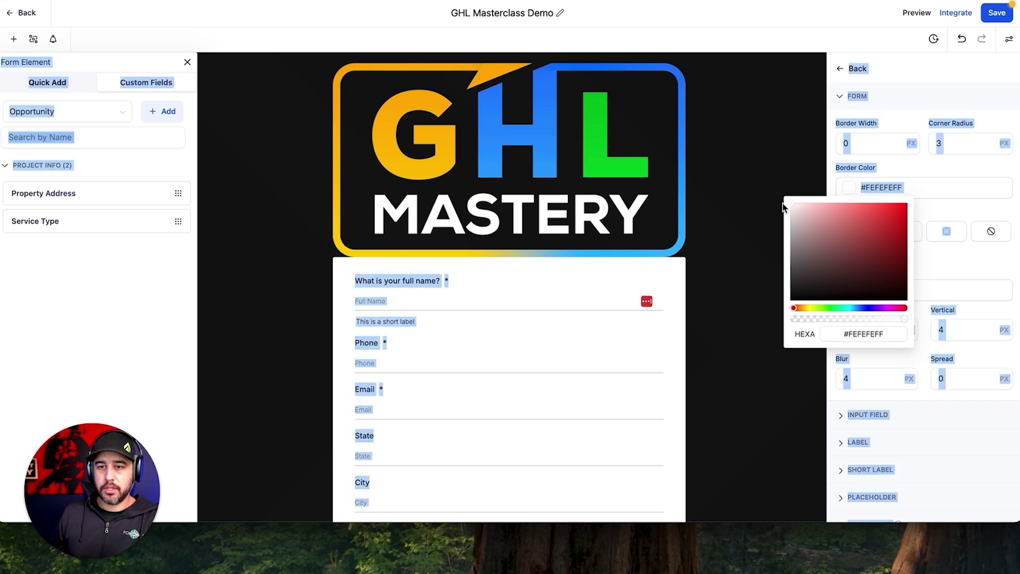
pyautogui.click(939, 174)
pyautogui.click(877, 144)
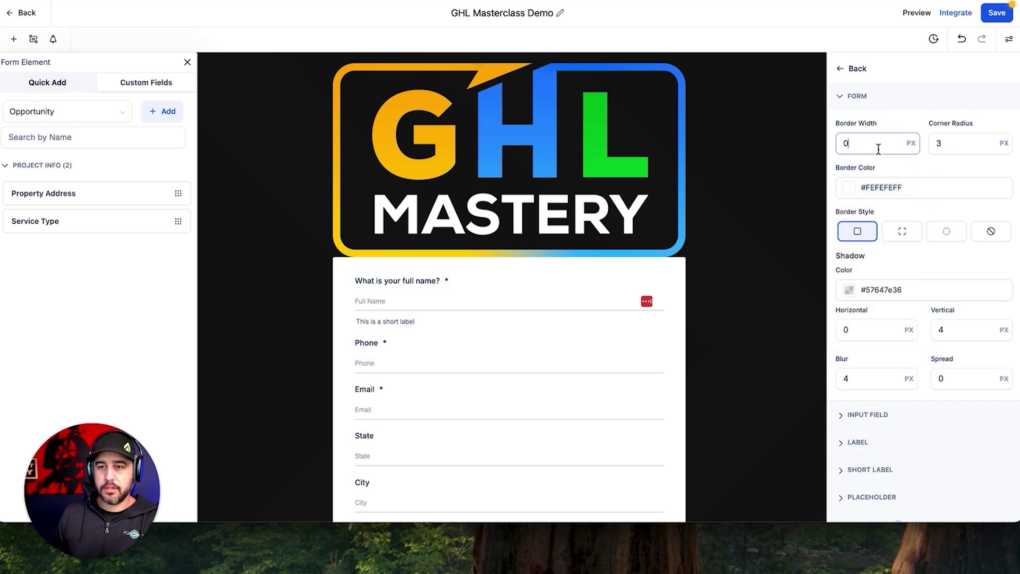
pyautogui.press('BackSpace')
pyautogui.write('5')
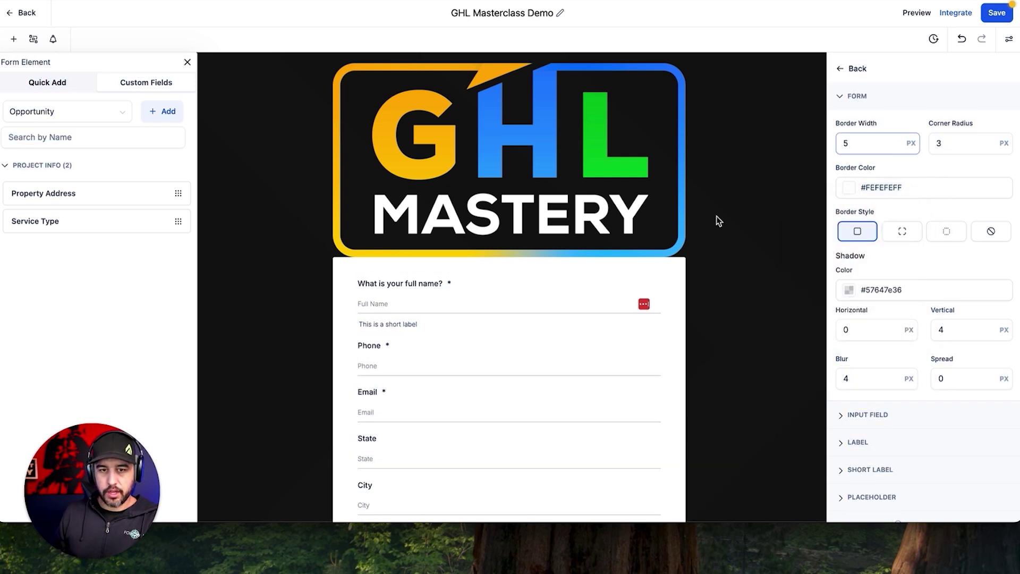
pyautogui.click(592, 265)
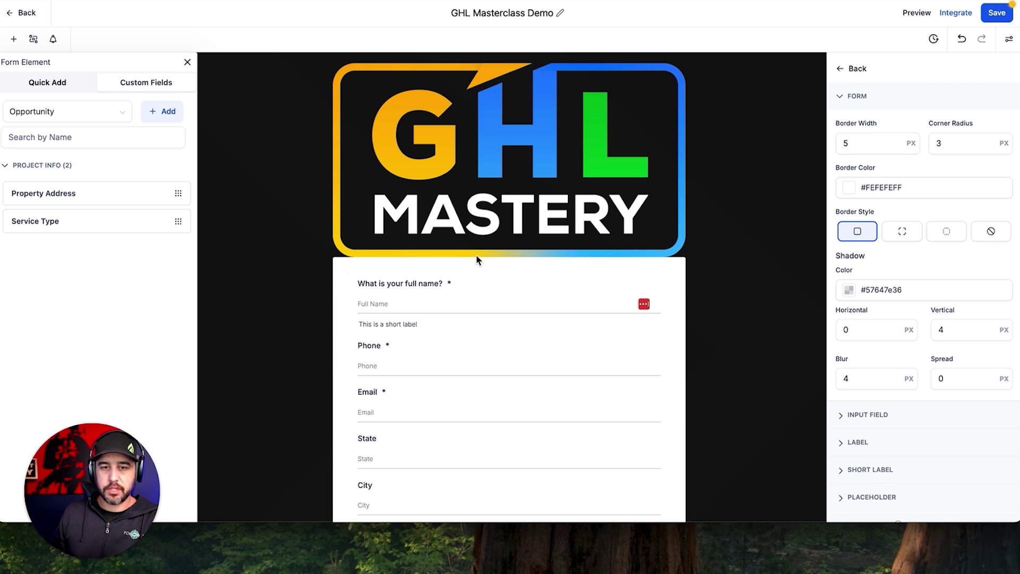
pyautogui.click(849, 188)
pyautogui.moveTo(863, 223); pyautogui.dragTo(896, 218)
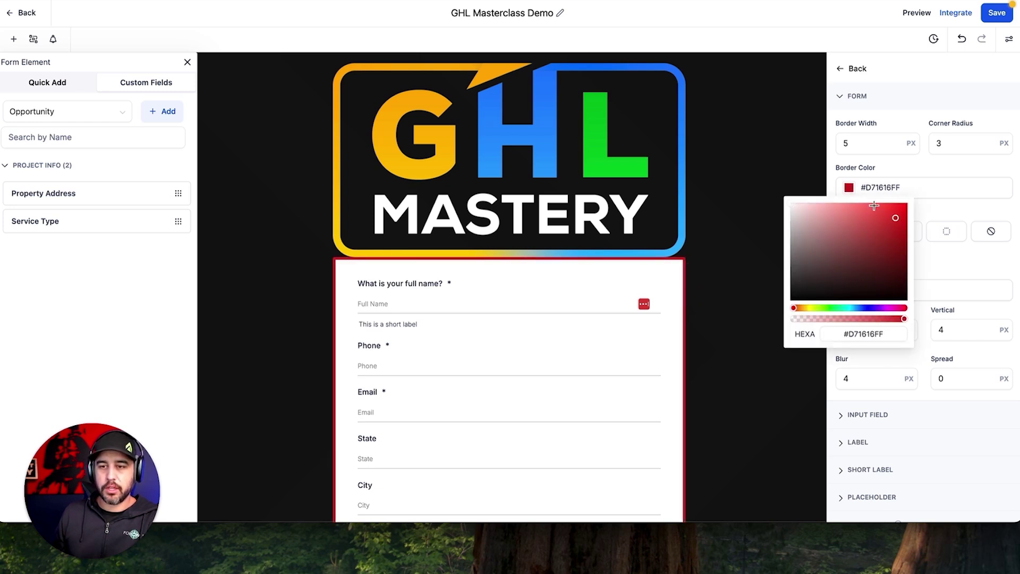
# Set the form's corner radius to 50 px.
pyautogui.click(961, 143)
pyautogui.moveTo(962, 144); pyautogui.dragTo(929, 144)
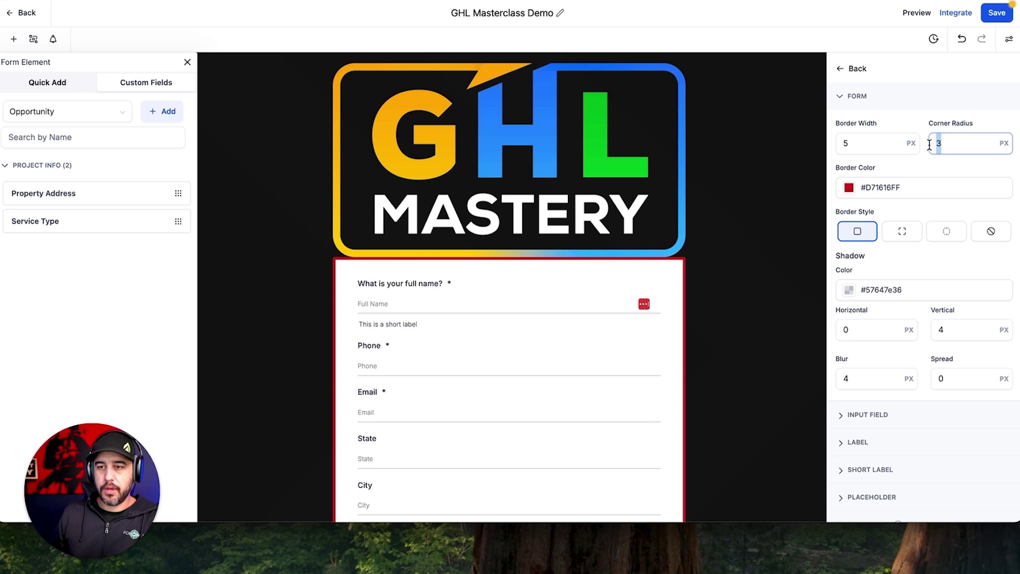
pyautogui.write('50')
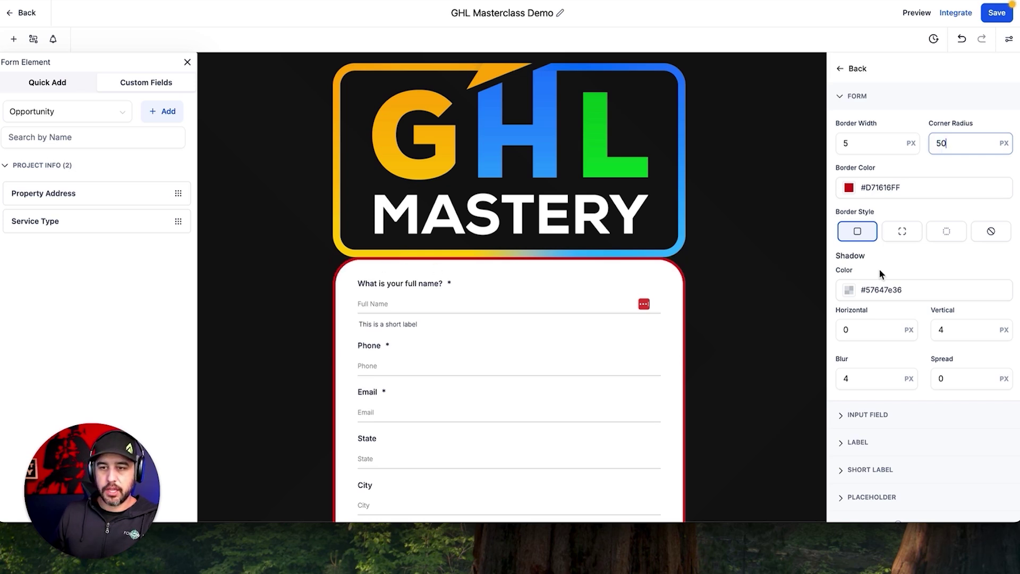
# Try the dotted and the other alternative border styles on the form, including no border, and return to the solid outline.
pyautogui.scroll(-1, 903, 239)
pyautogui.click(901, 205)
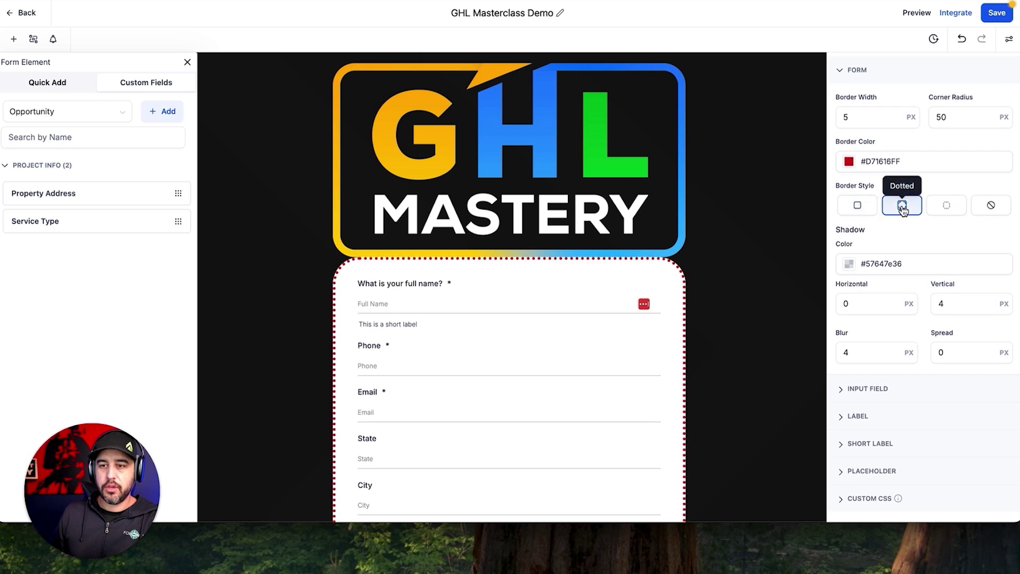
pyautogui.click(961, 210)
pyautogui.click(1007, 207)
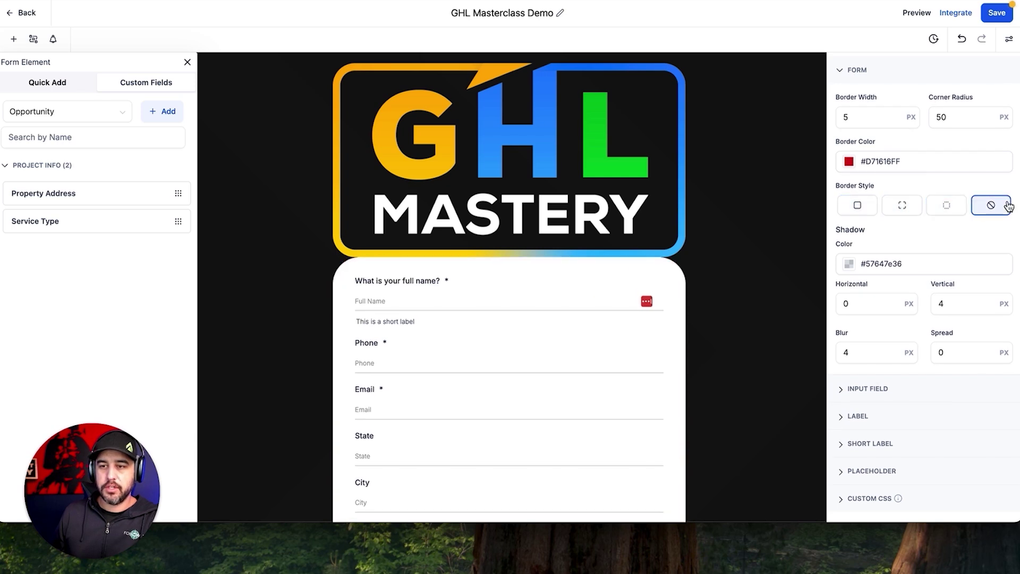
pyautogui.click(866, 212)
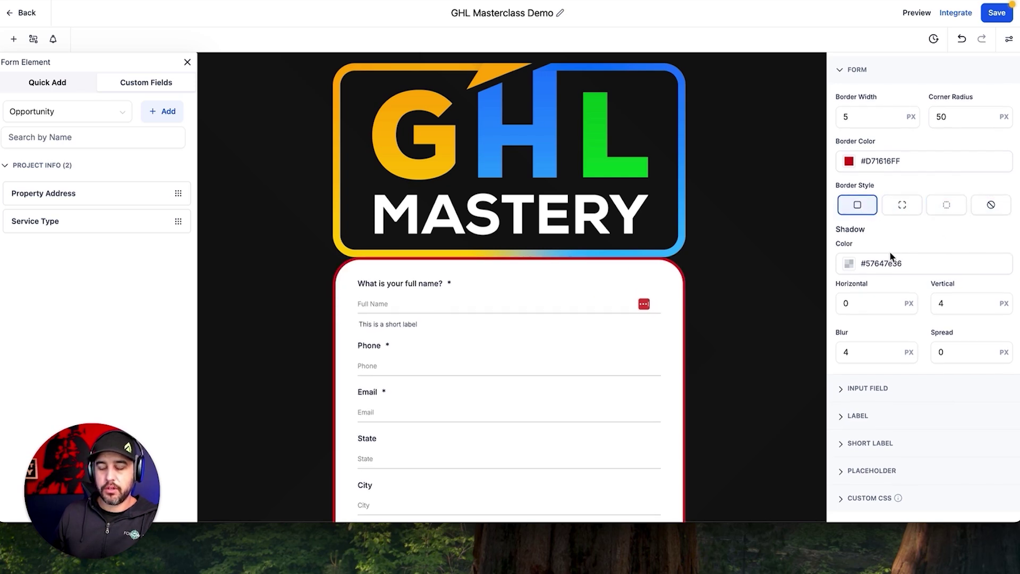
# Change the form's shadow color to the translucent blue #004ADE36.
pyautogui.click(850, 263)
pyautogui.moveTo(831, 334)
pyautogui.mouseDown()
pyautogui.moveTo(911, 290)
pyautogui.moveTo(923, 259)
pyautogui.mouseUp()
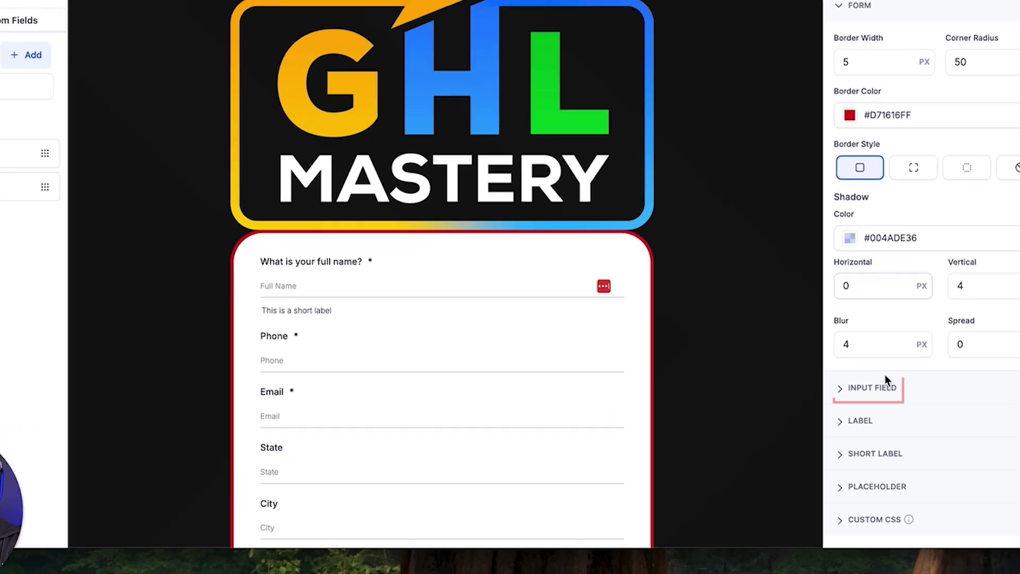
# Review the advanced style settings for input field, label, short label and placeholder, and return to the main styles.
pyautogui.click(871, 388)
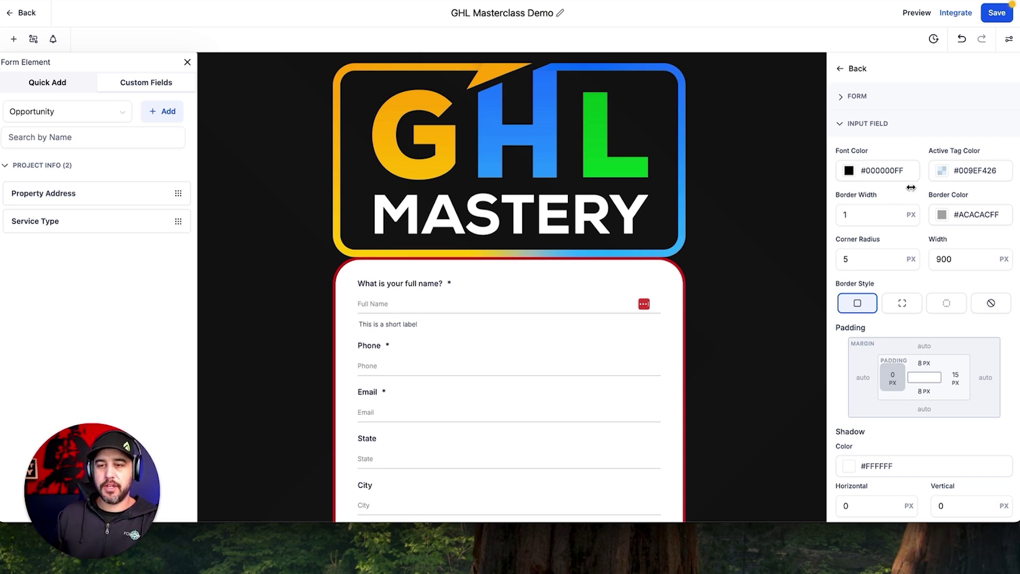
pyautogui.scroll(-4, 863, 158)
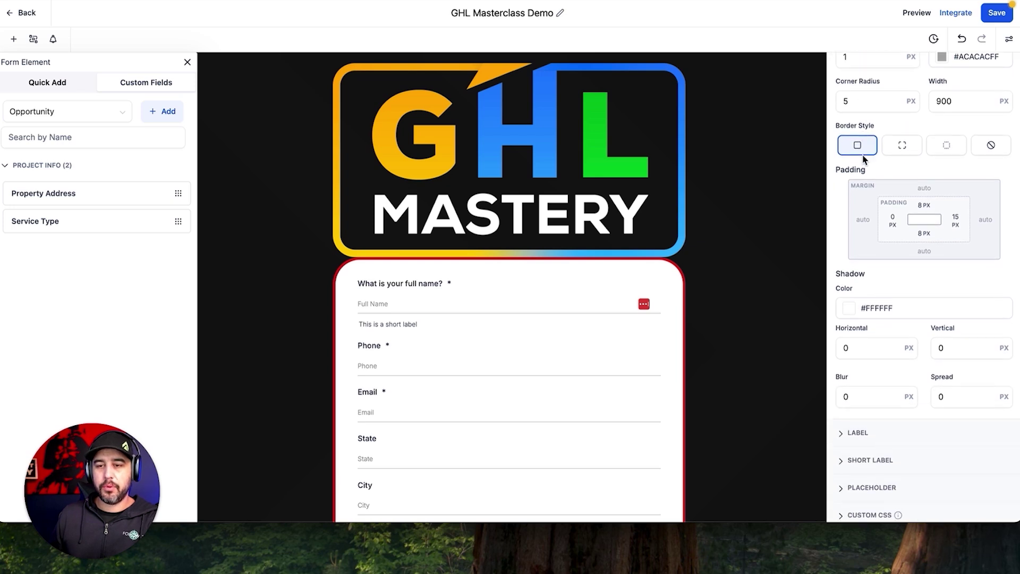
pyautogui.click(860, 416)
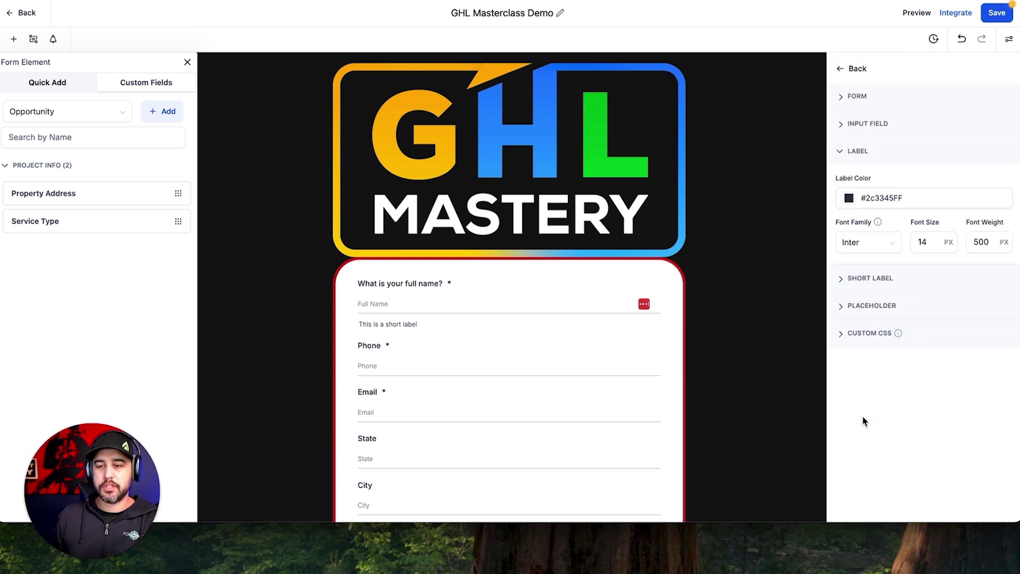
pyautogui.click(869, 277)
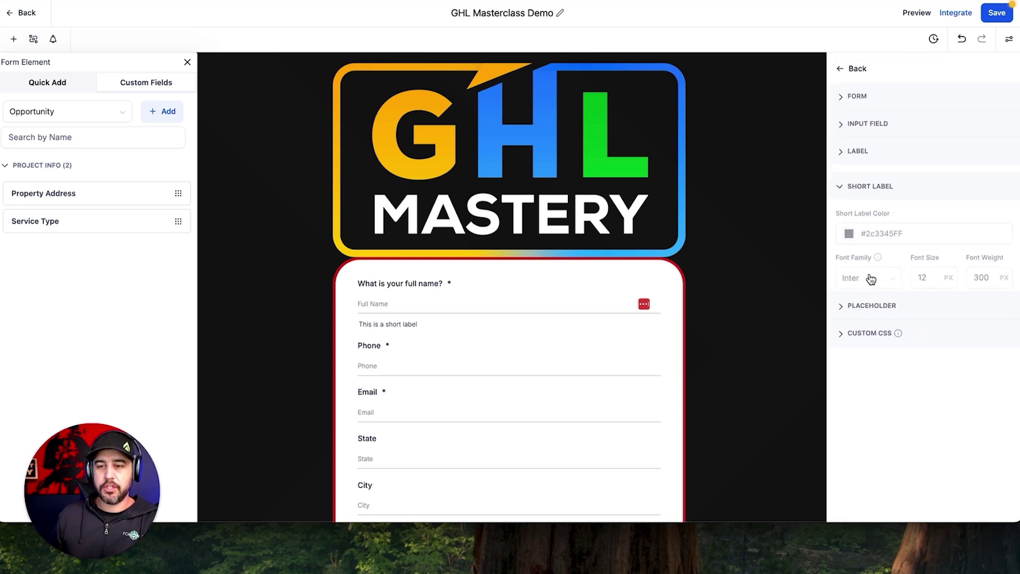
pyautogui.click(855, 306)
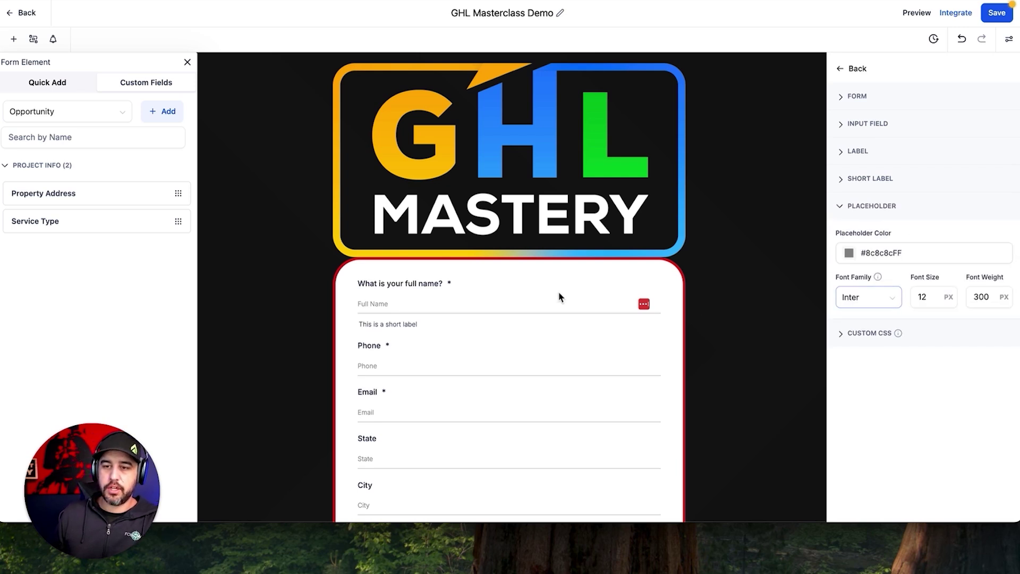
pyautogui.click(854, 69)
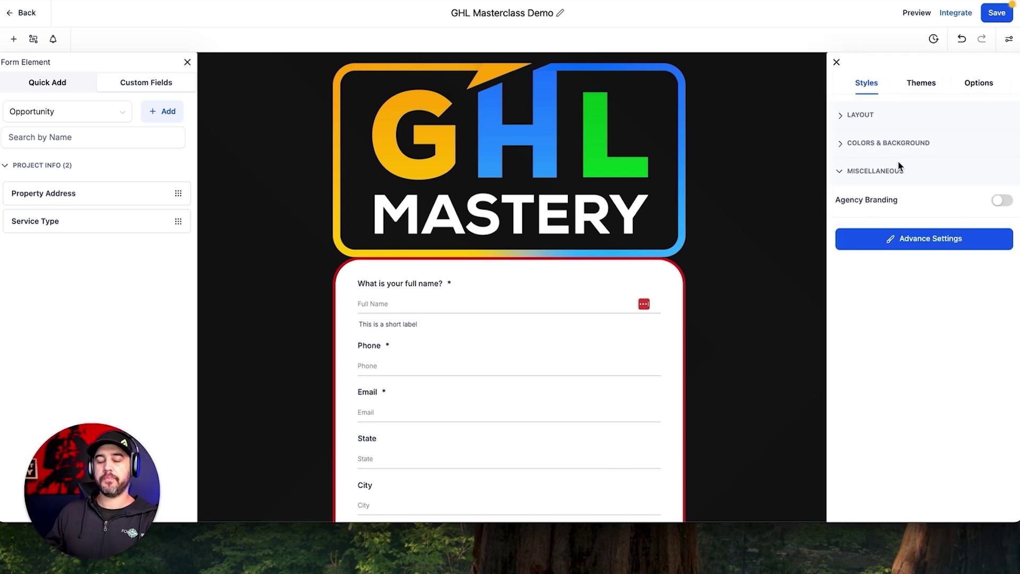
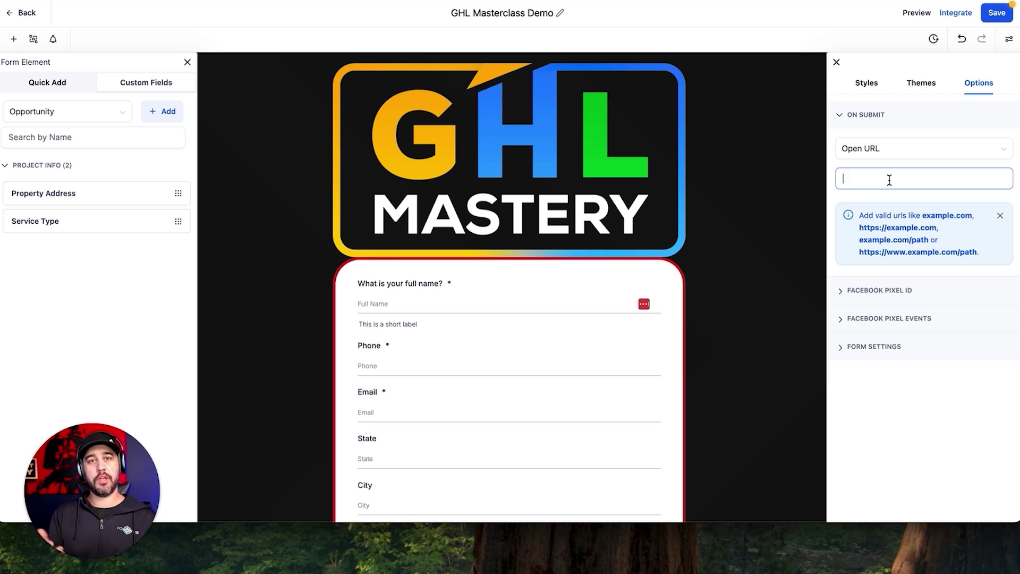
# Set the form's on-submit action to Message and review the Facebook Pixel ID and page-view event options.
pyautogui.click(898, 155)
pyautogui.click(912, 194)
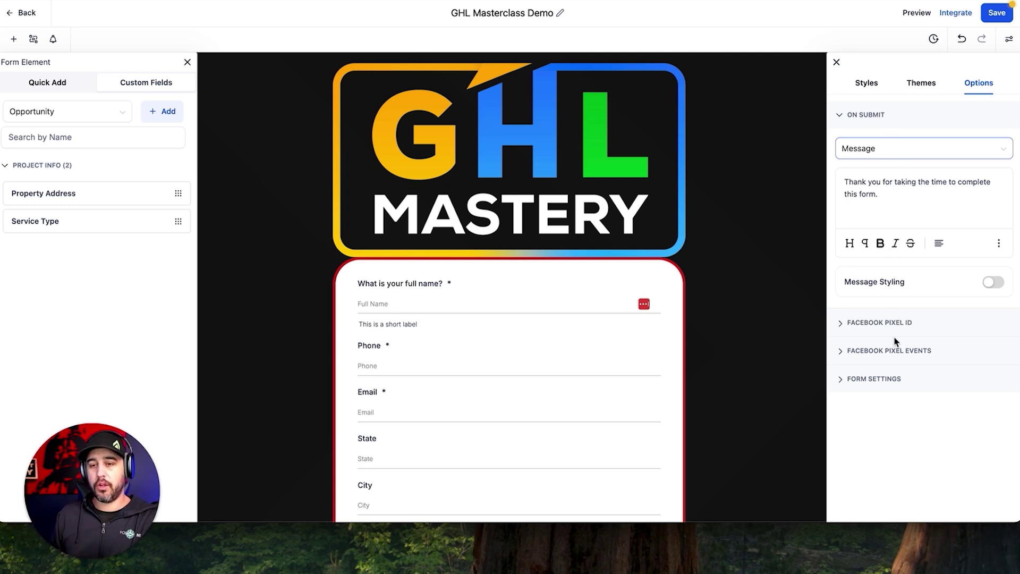
pyautogui.click(884, 324)
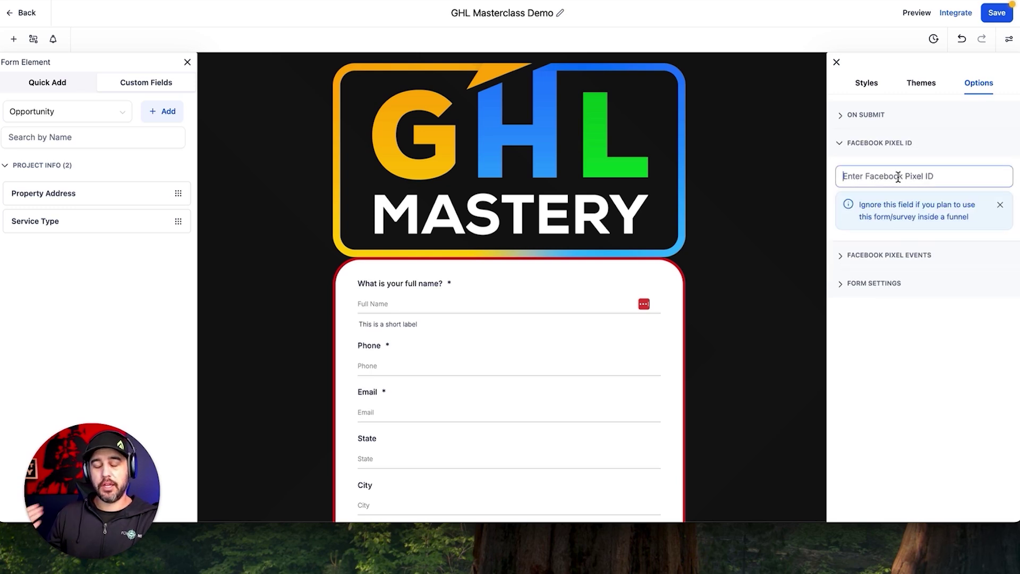
pyautogui.click(908, 254)
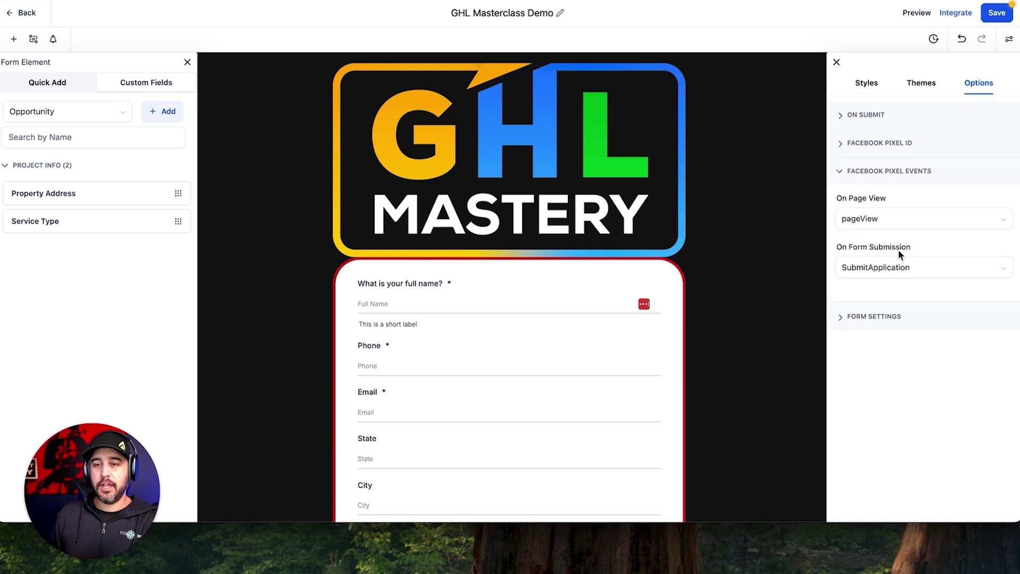
pyautogui.click(892, 219)
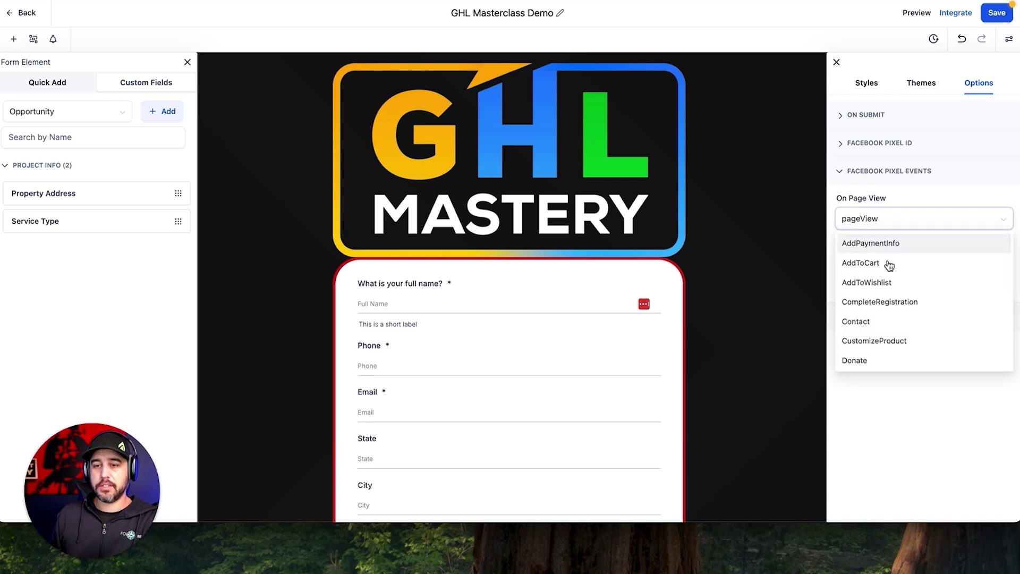
pyautogui.click(896, 195)
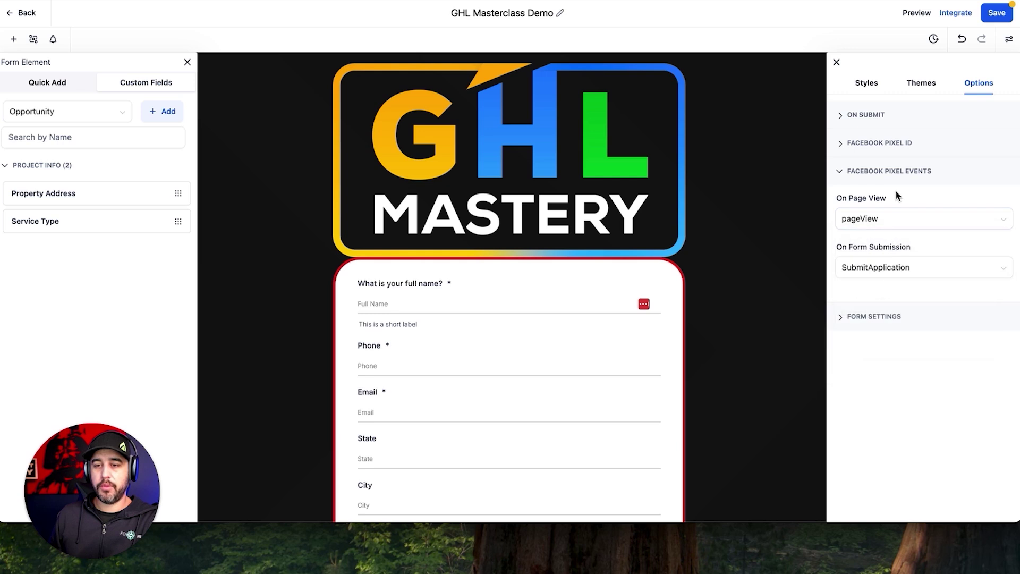
# Read the Sticky Contact explanation in the form settings and turn on Use GDPR Compliant Font.
pyautogui.click(891, 317)
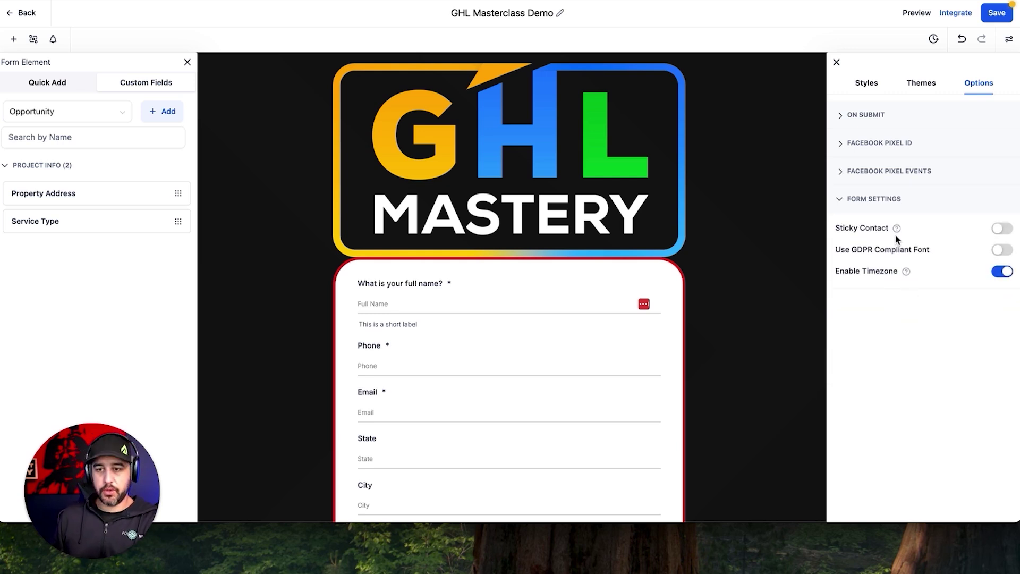
pyautogui.moveTo(897, 230)
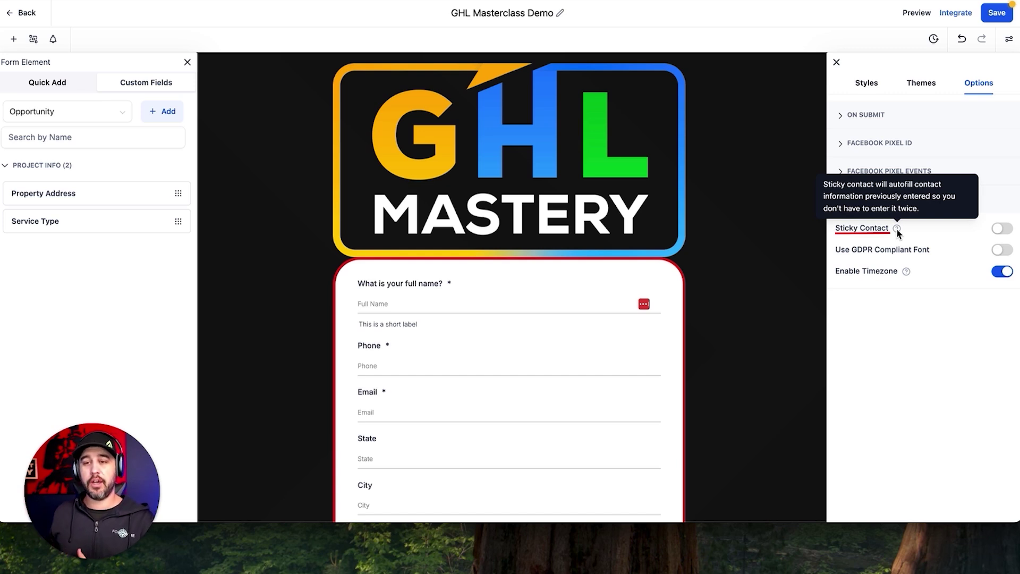
pyautogui.click(1000, 230)
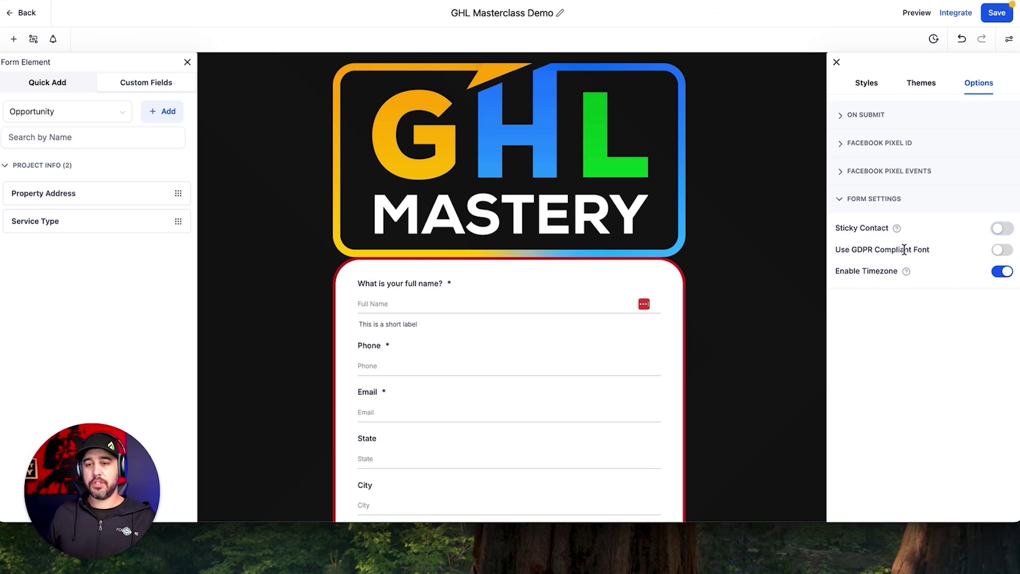
pyautogui.tripleClick(893, 252)
pyautogui.click(1002, 250)
pyautogui.click(930, 319)
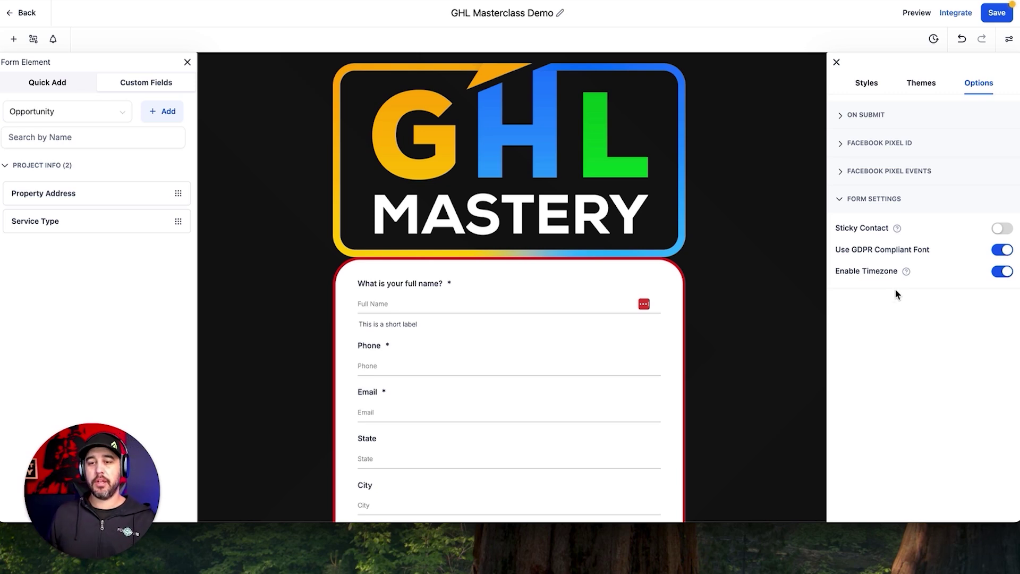
pyautogui.tripleClick(869, 271)
pyautogui.click(889, 311)
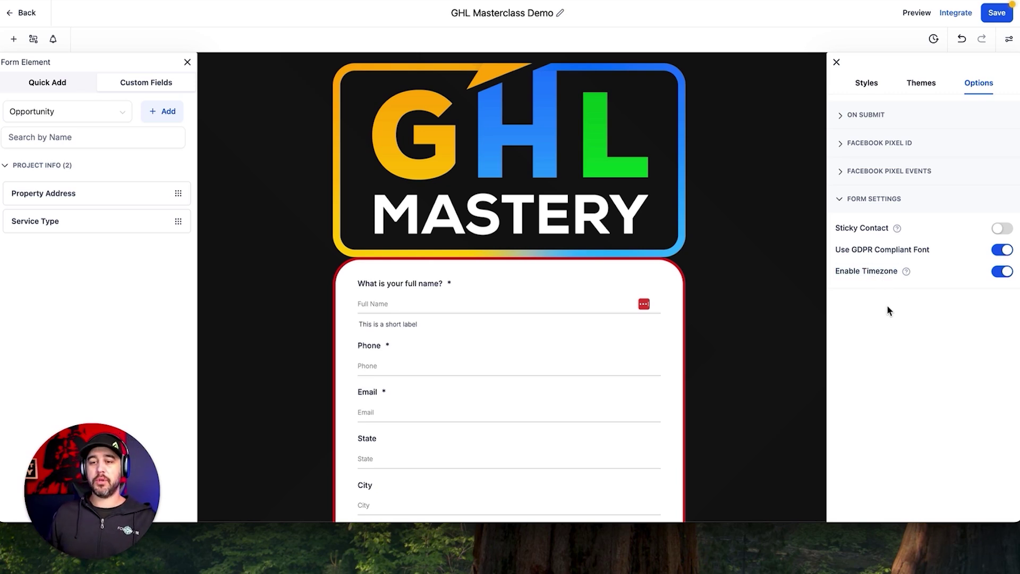